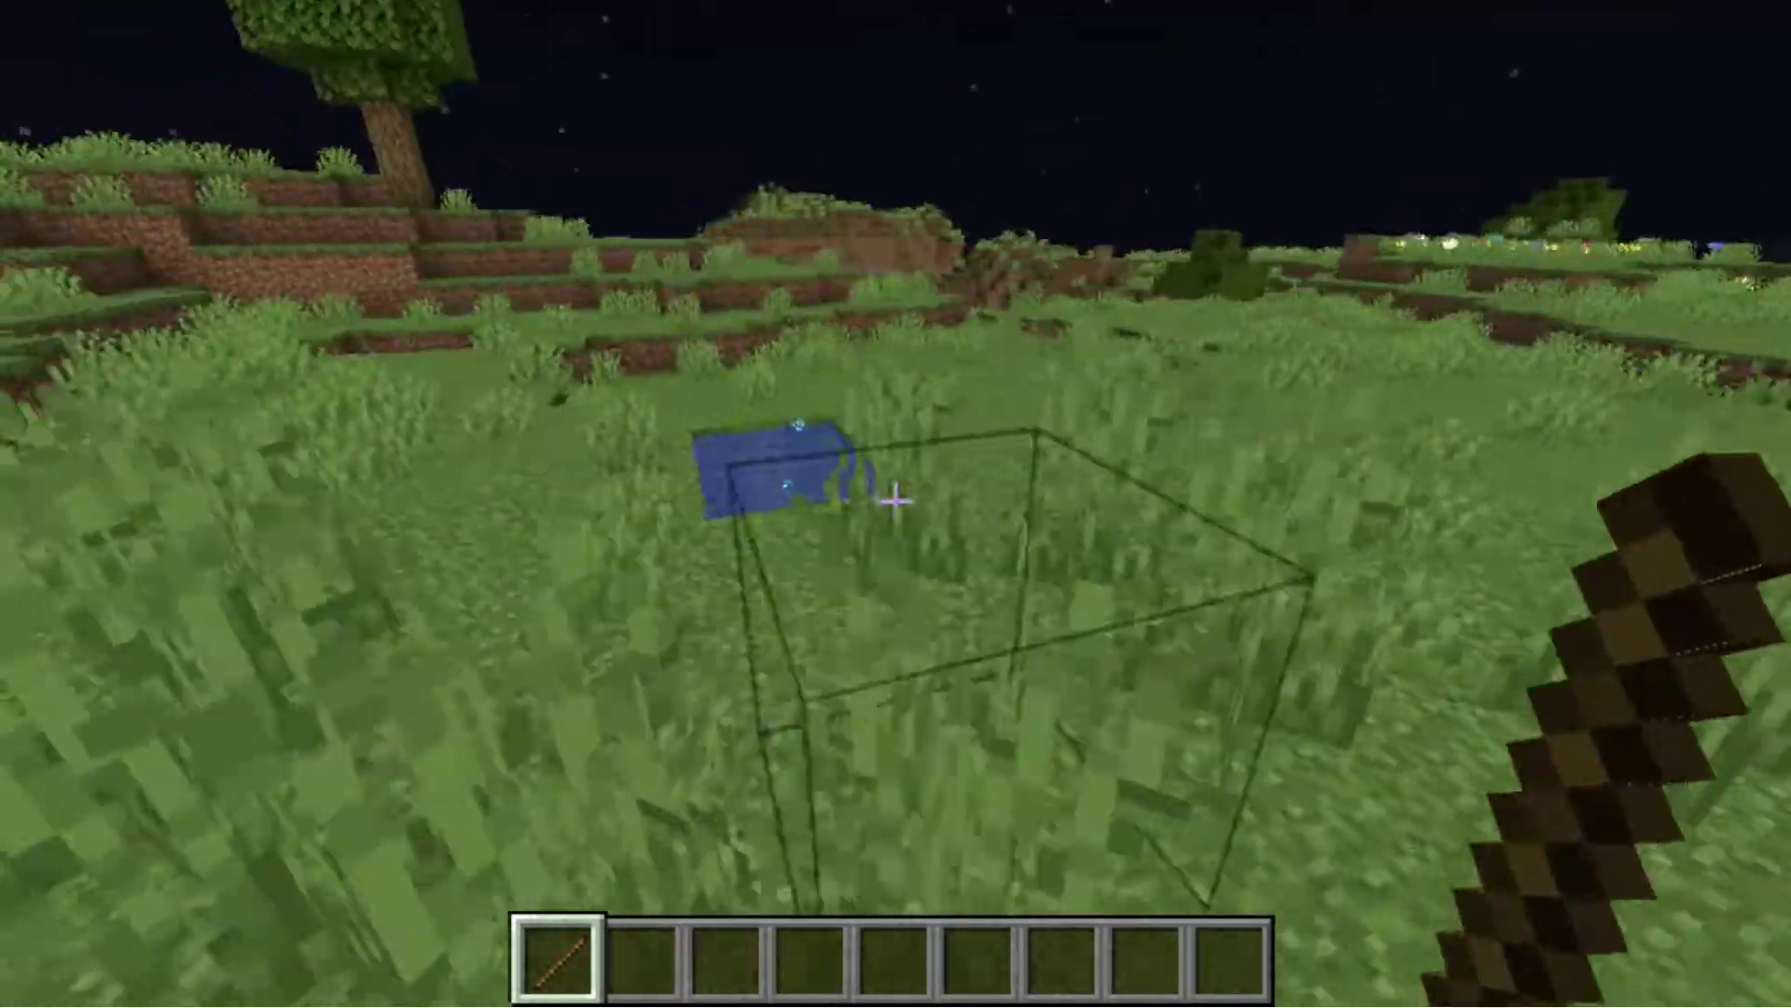
Create a new executable item named Prem_Lightning_Item with /ei create.
type("/ei ")
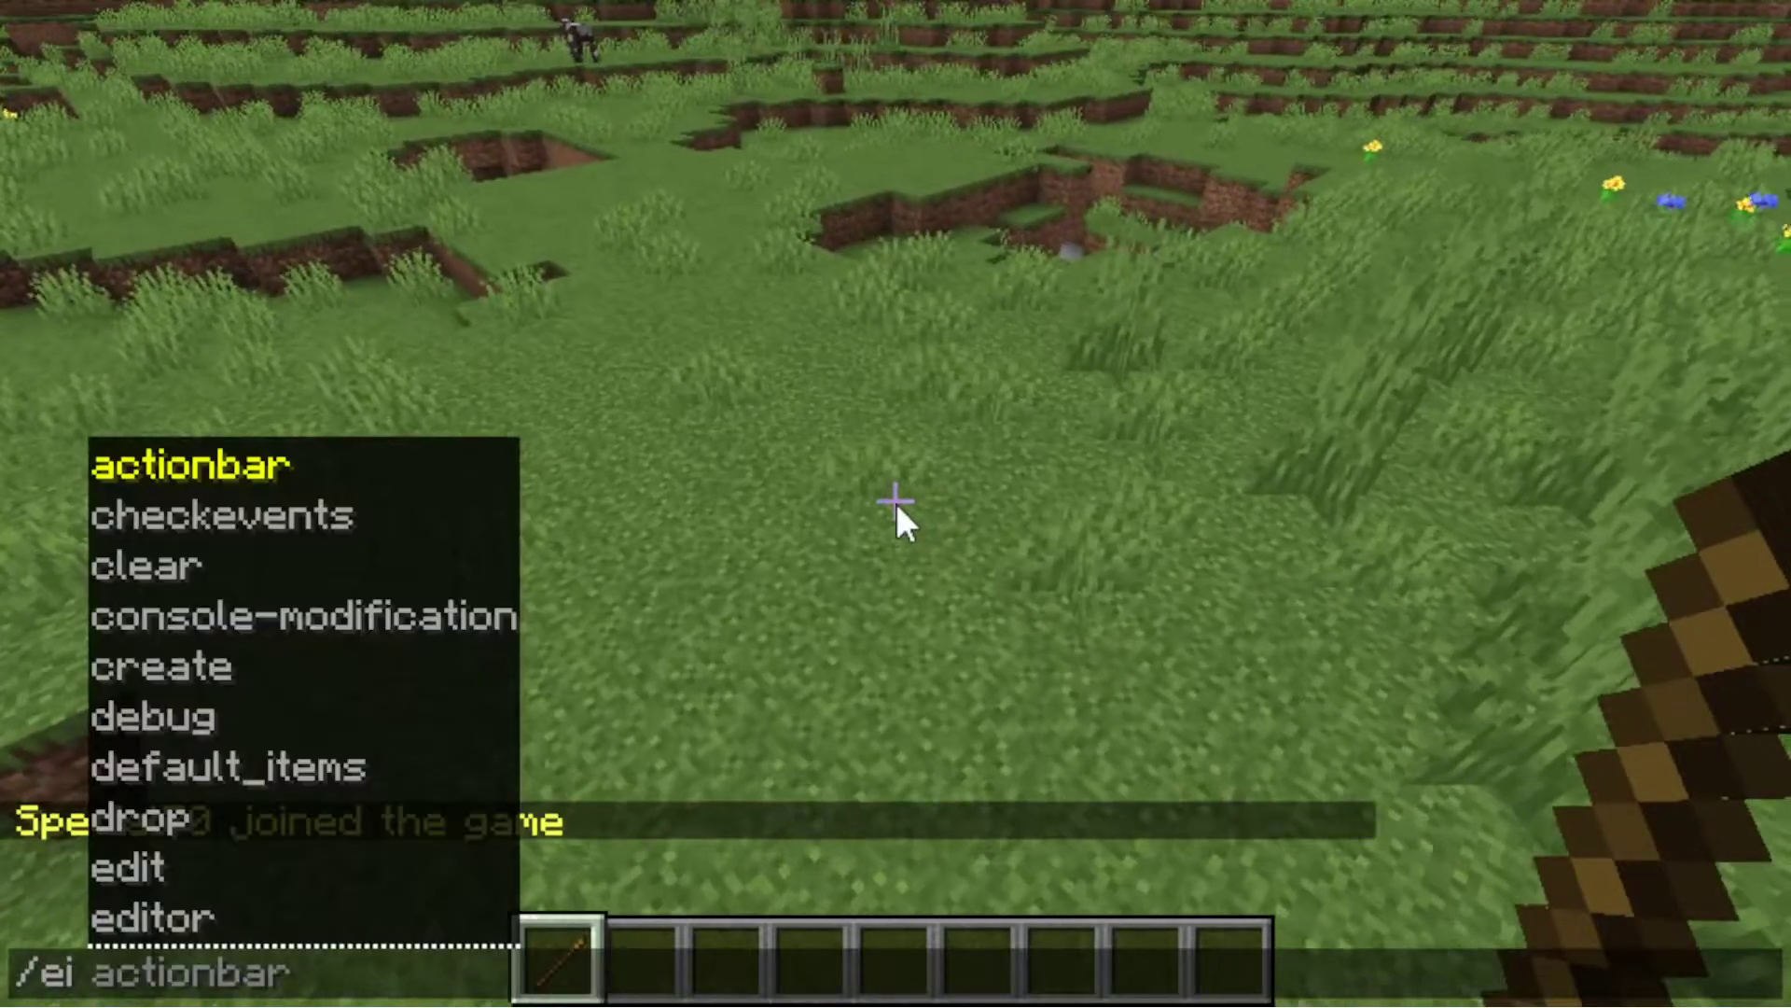
type("create")
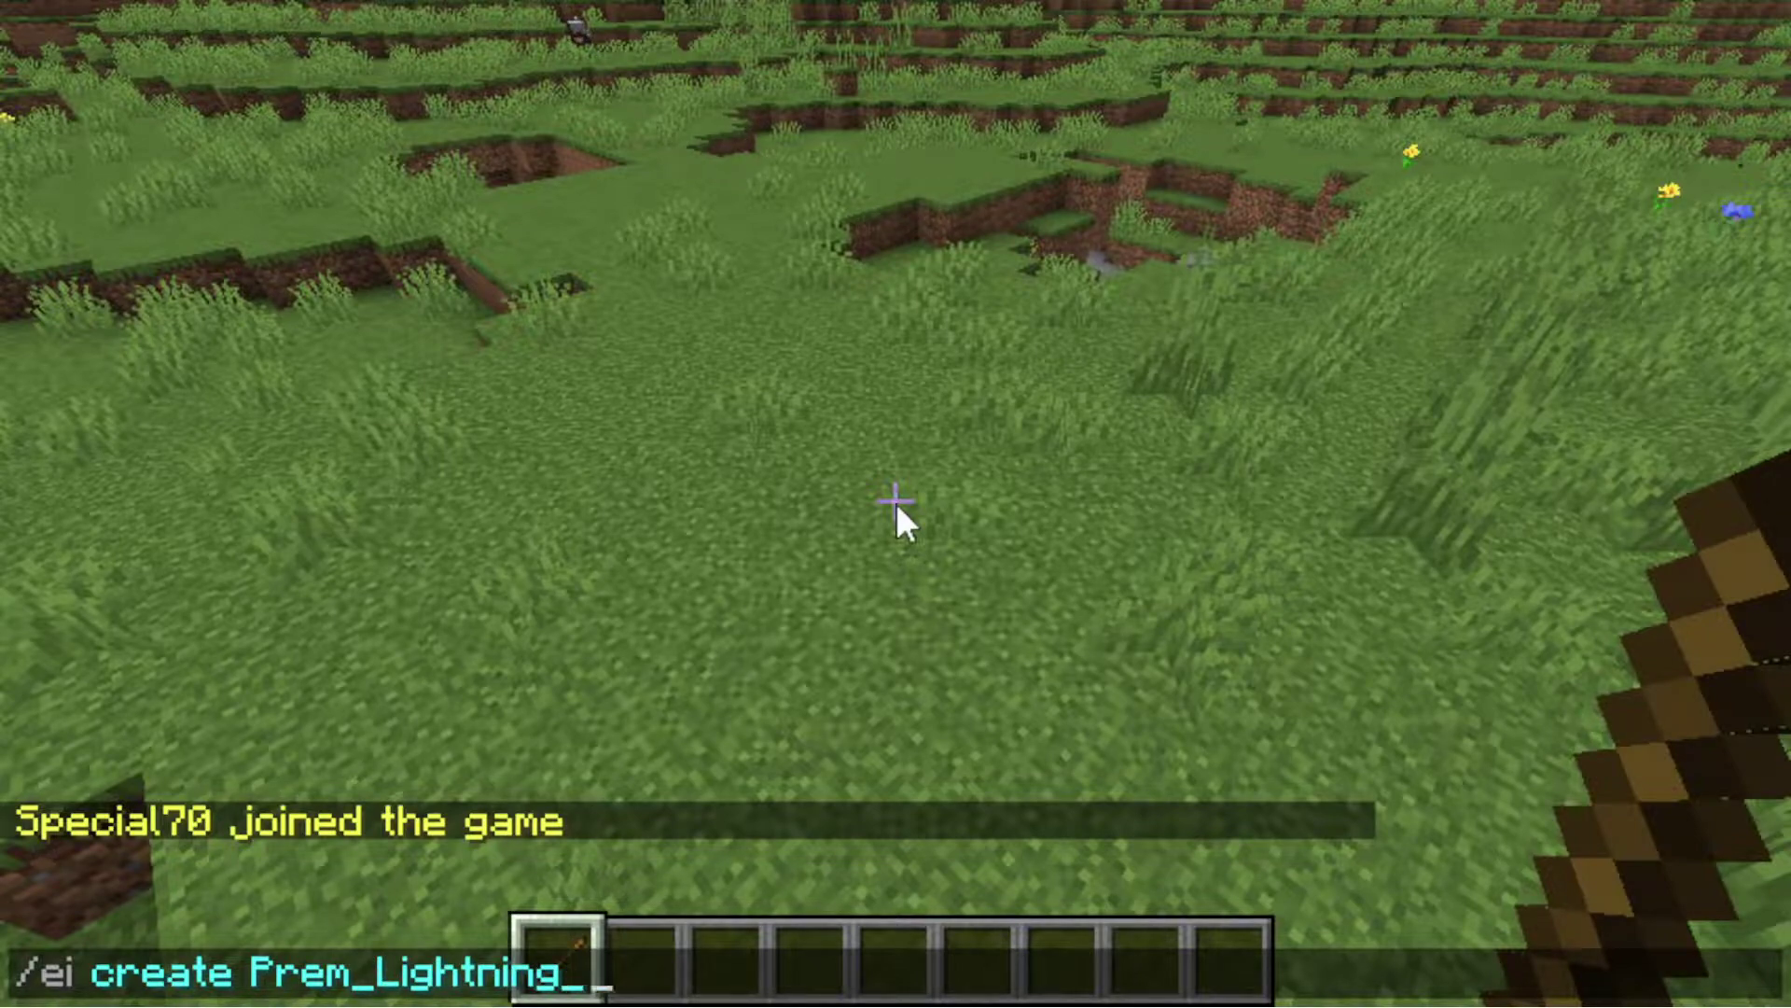
type("Prem_Lightning_Item")
key("Return")
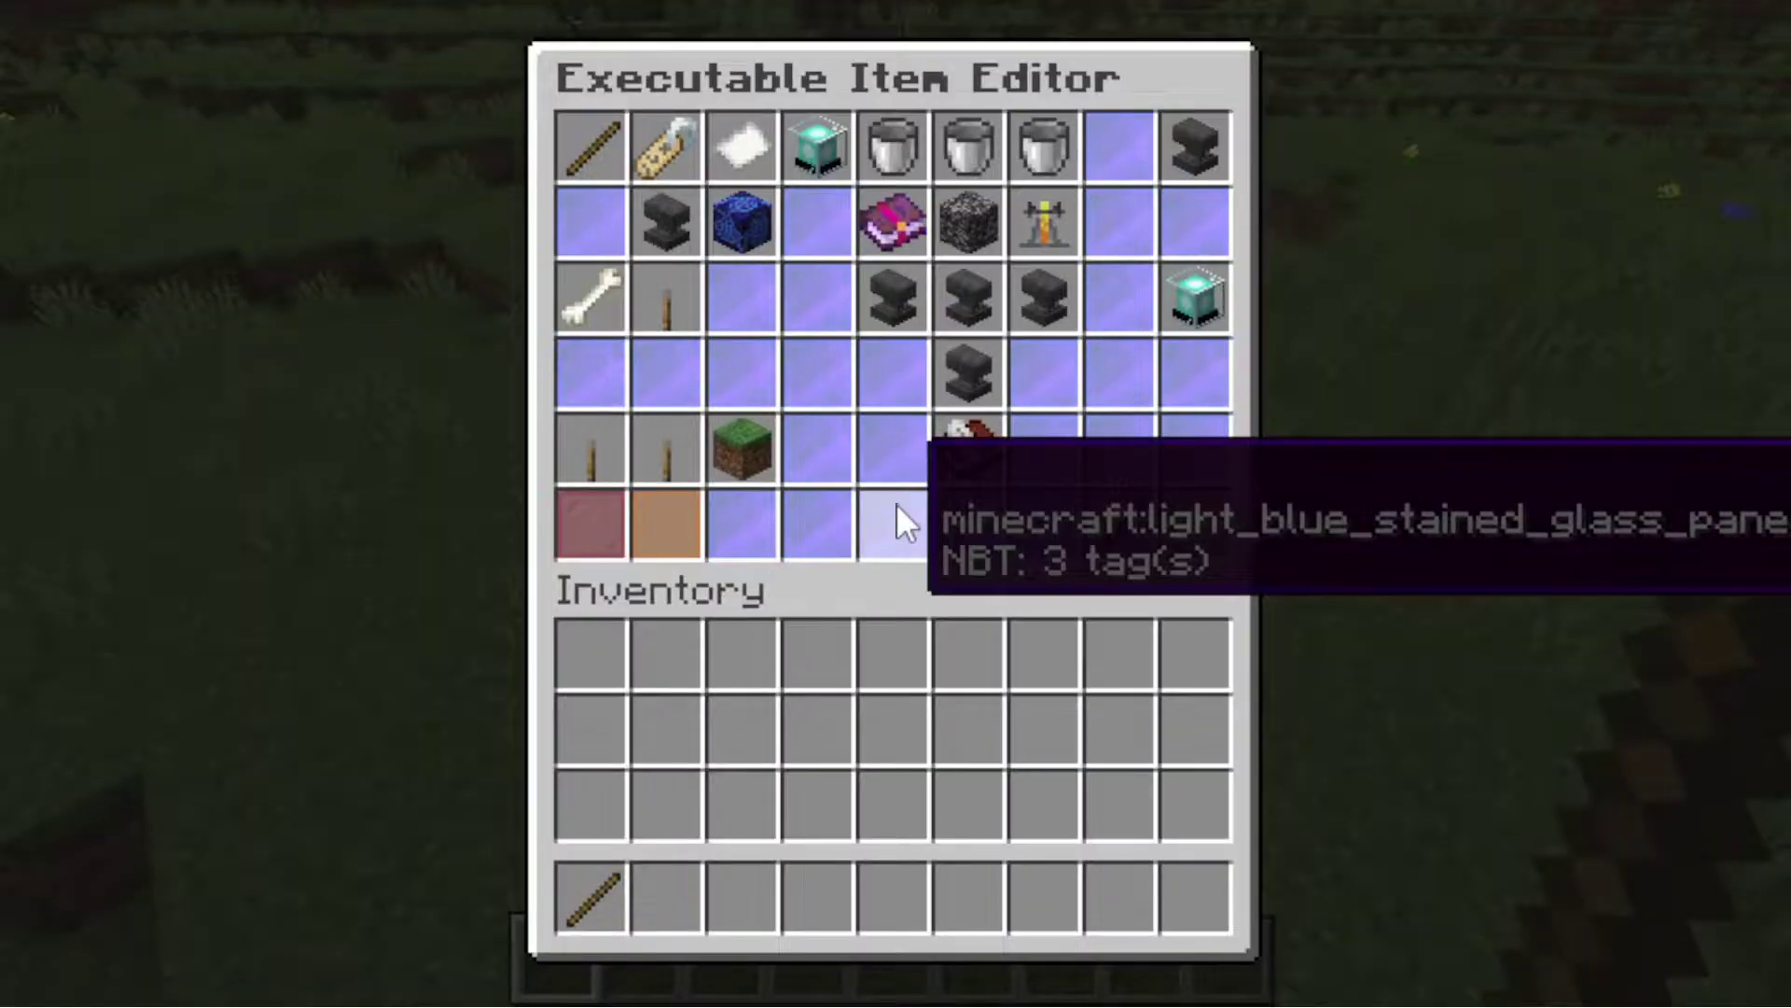
Set the item's display name to '&b&lLightning Stick', fixing the mistyped capital T.
left_click(751, 375)
key("t")
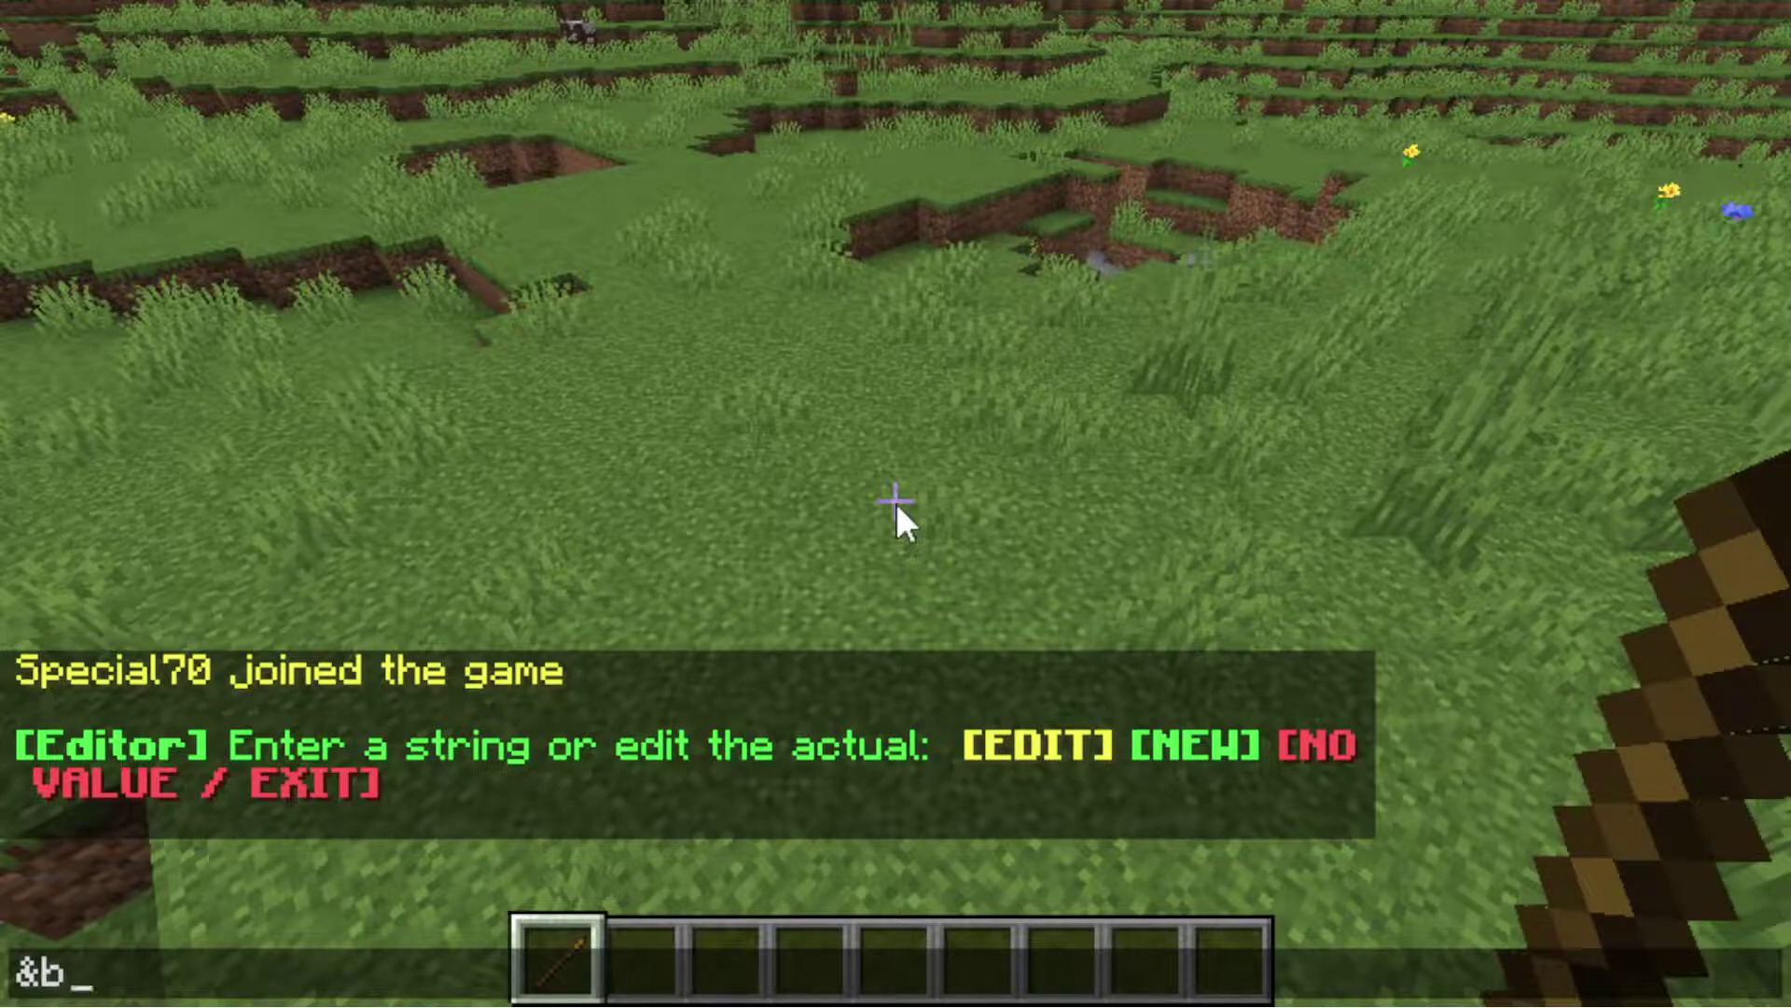
type("&b&lLightning ST")
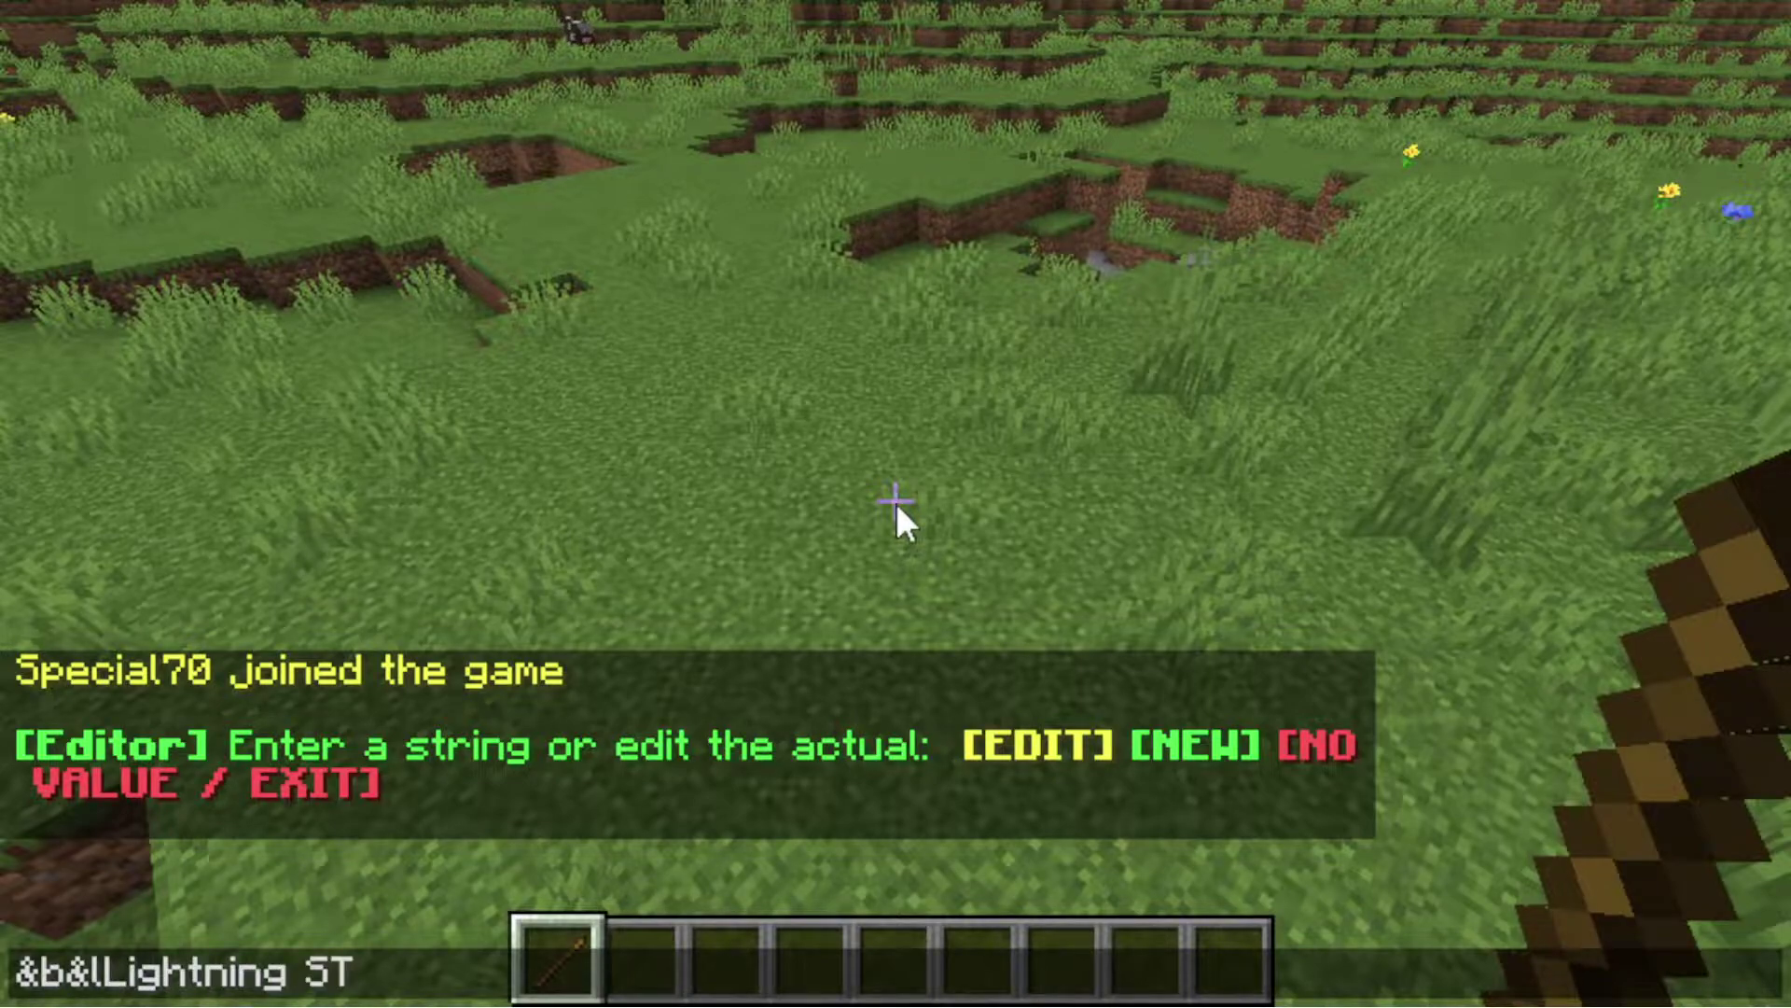
type("ick")
key("Return")
left_click(667, 140)
key("t")
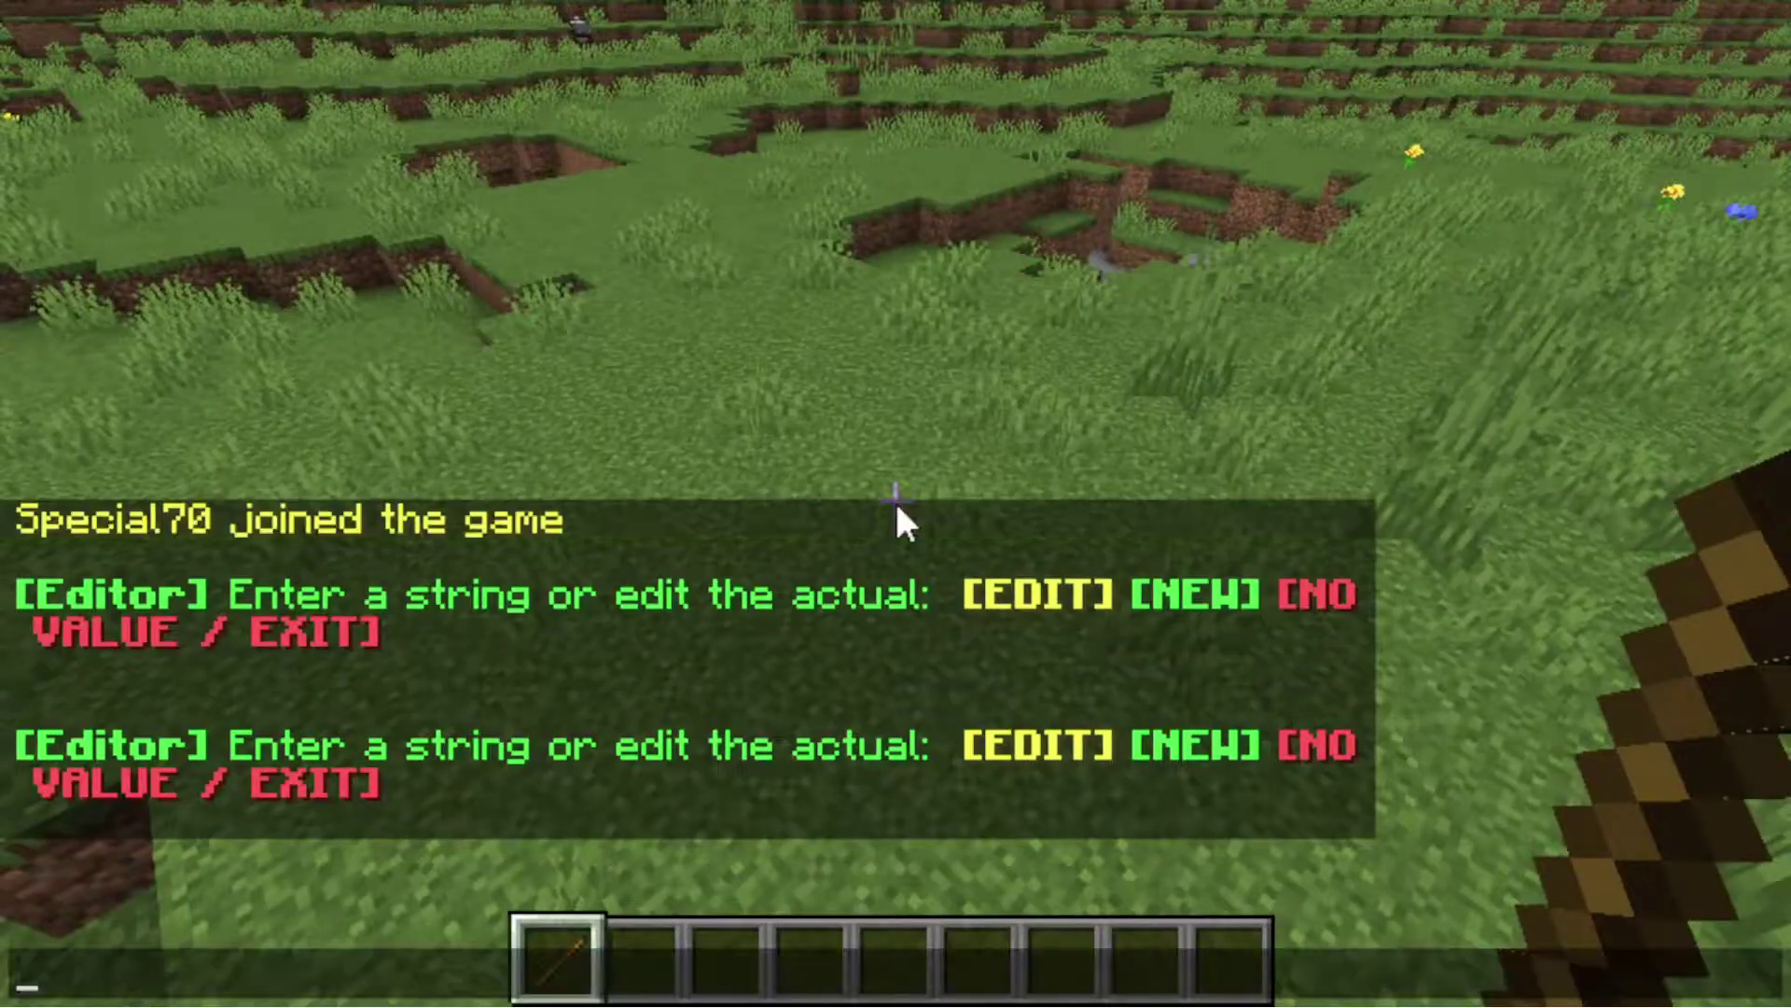
key("Up")
key("Up")
key("Down")
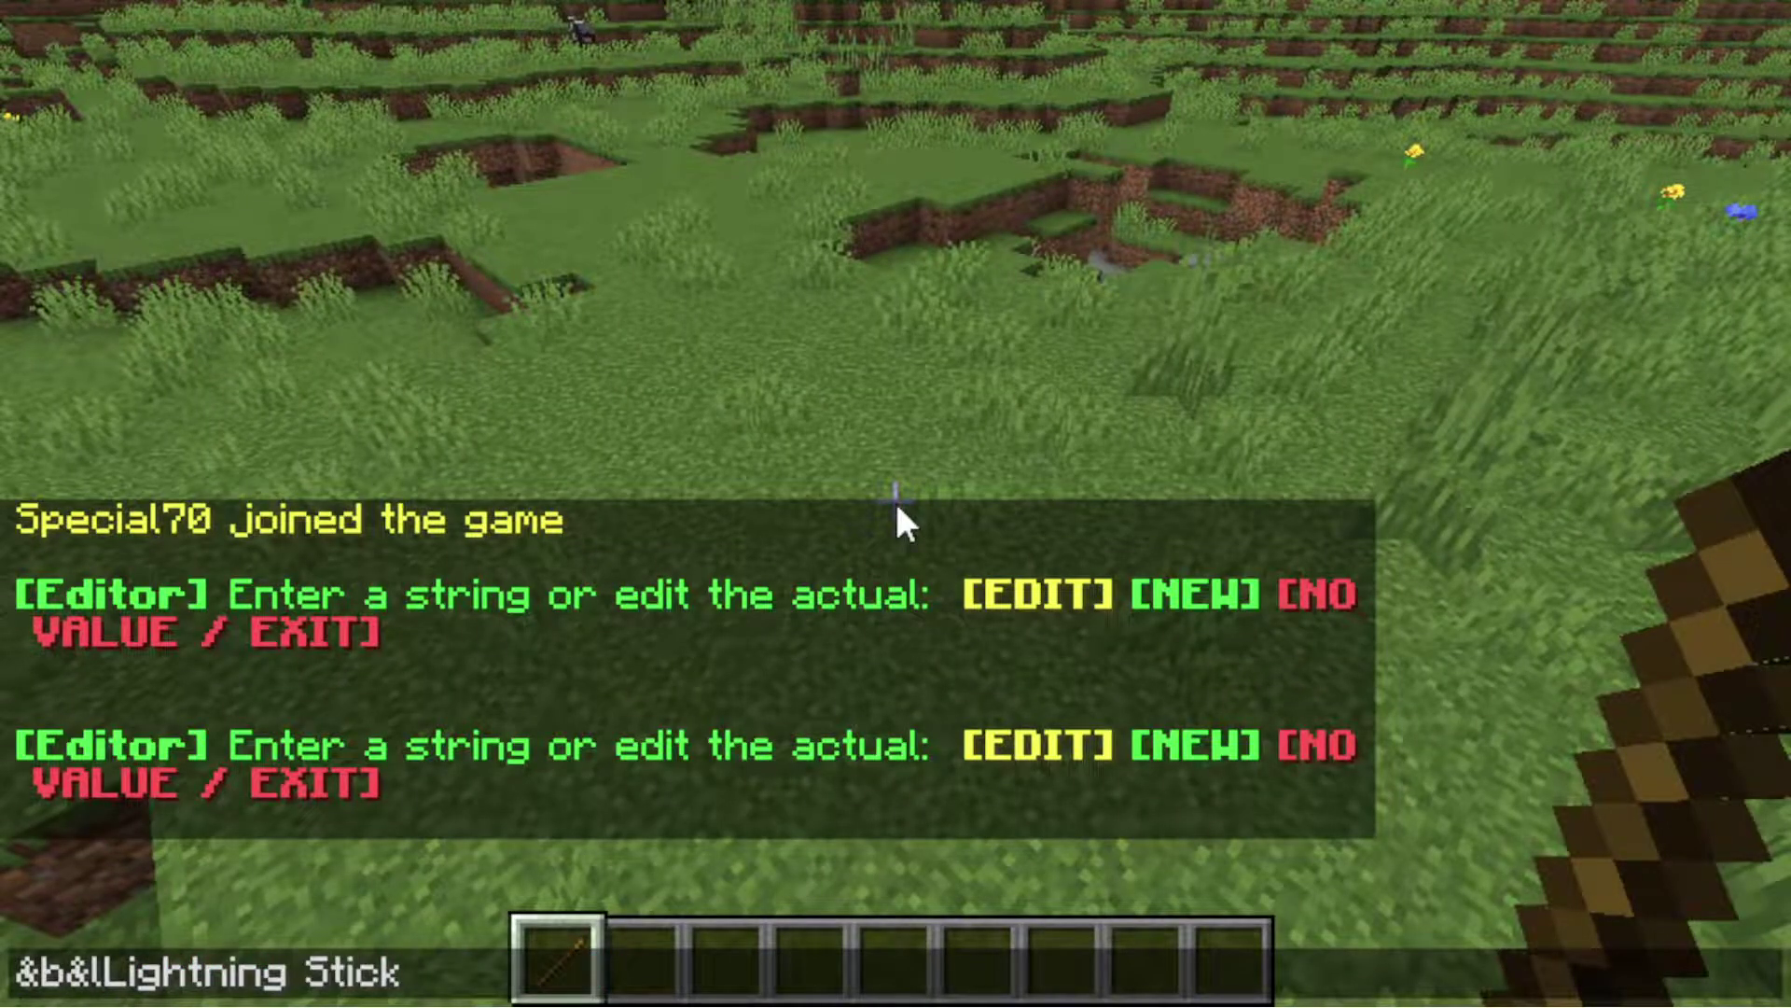
key("Return")
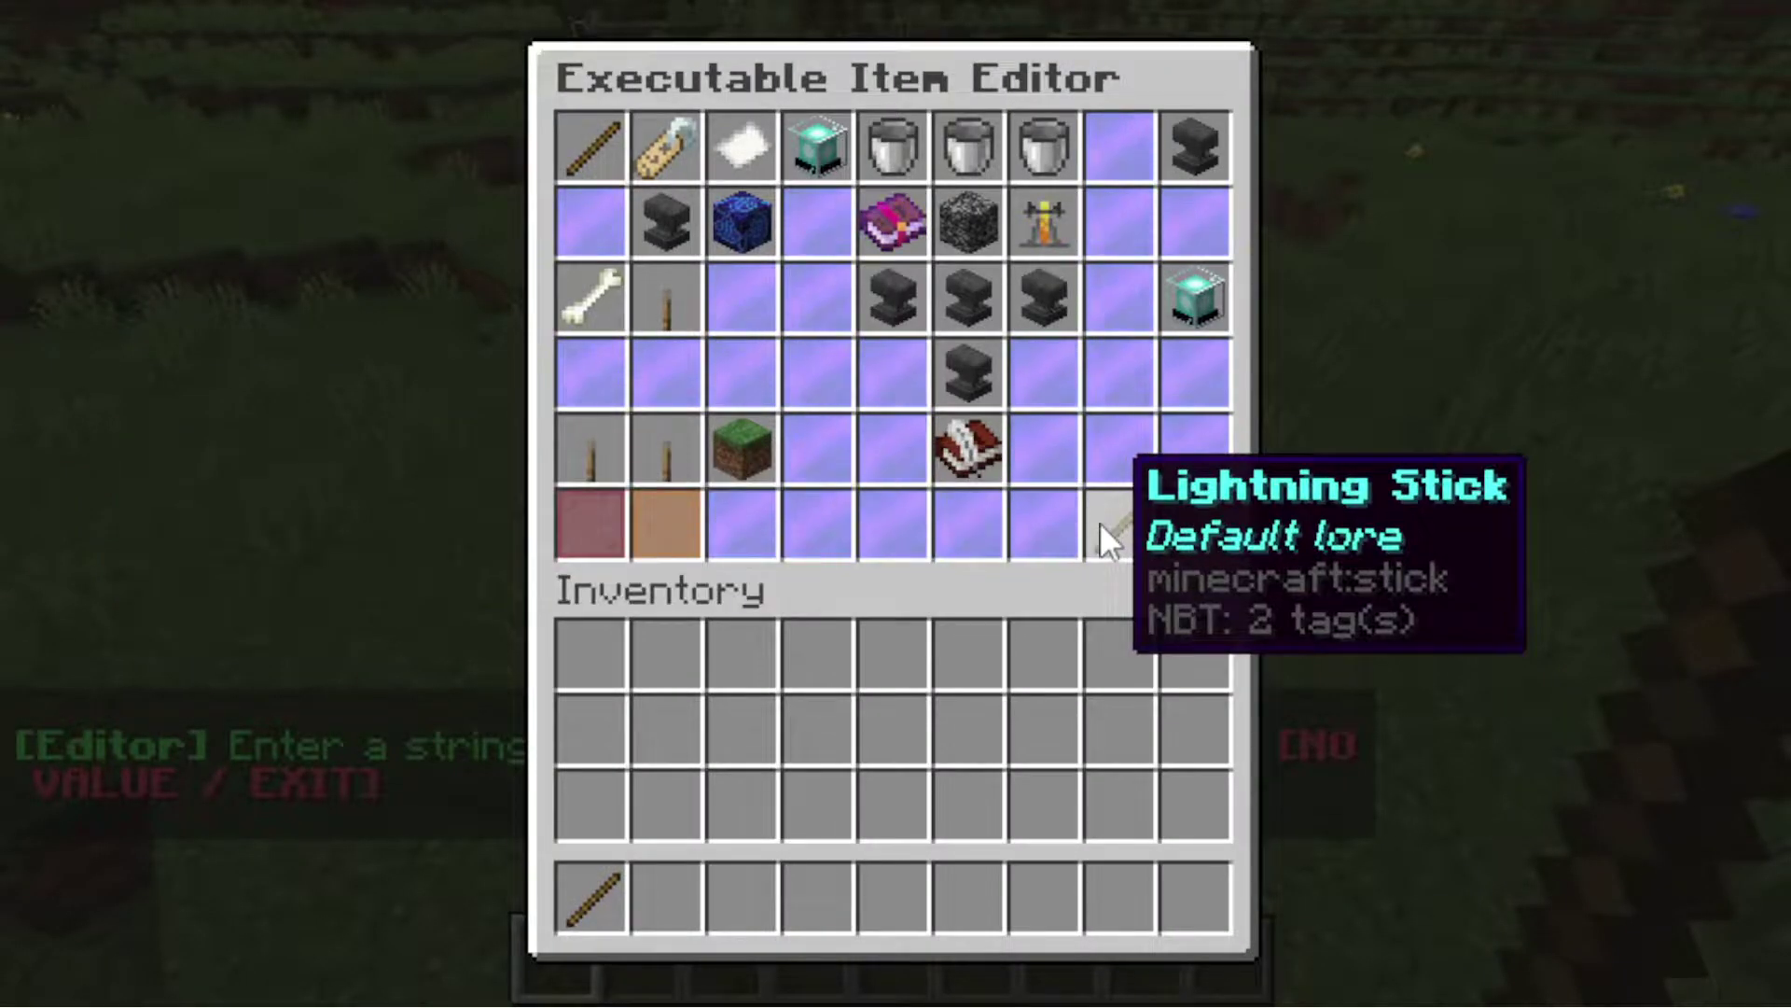
Delete the default lore line and add '&7Right-Click on a block to set'.
left_click(737, 135)
key("t")
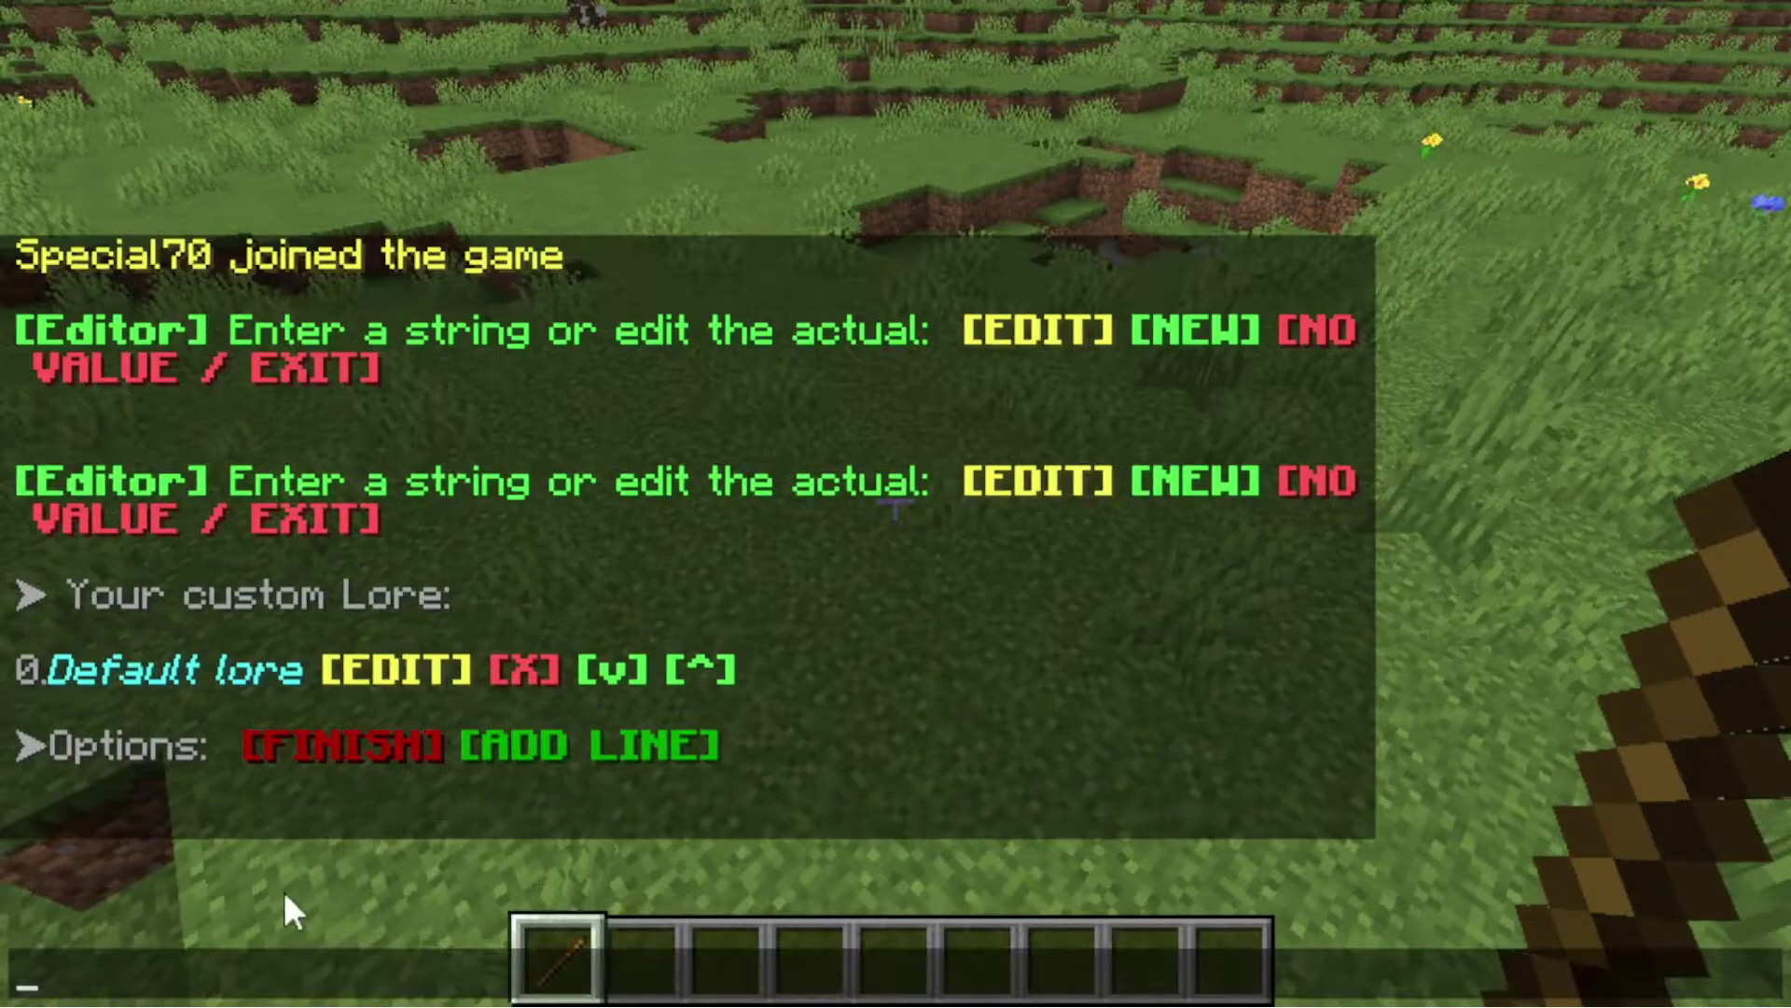
left_click(523, 679)
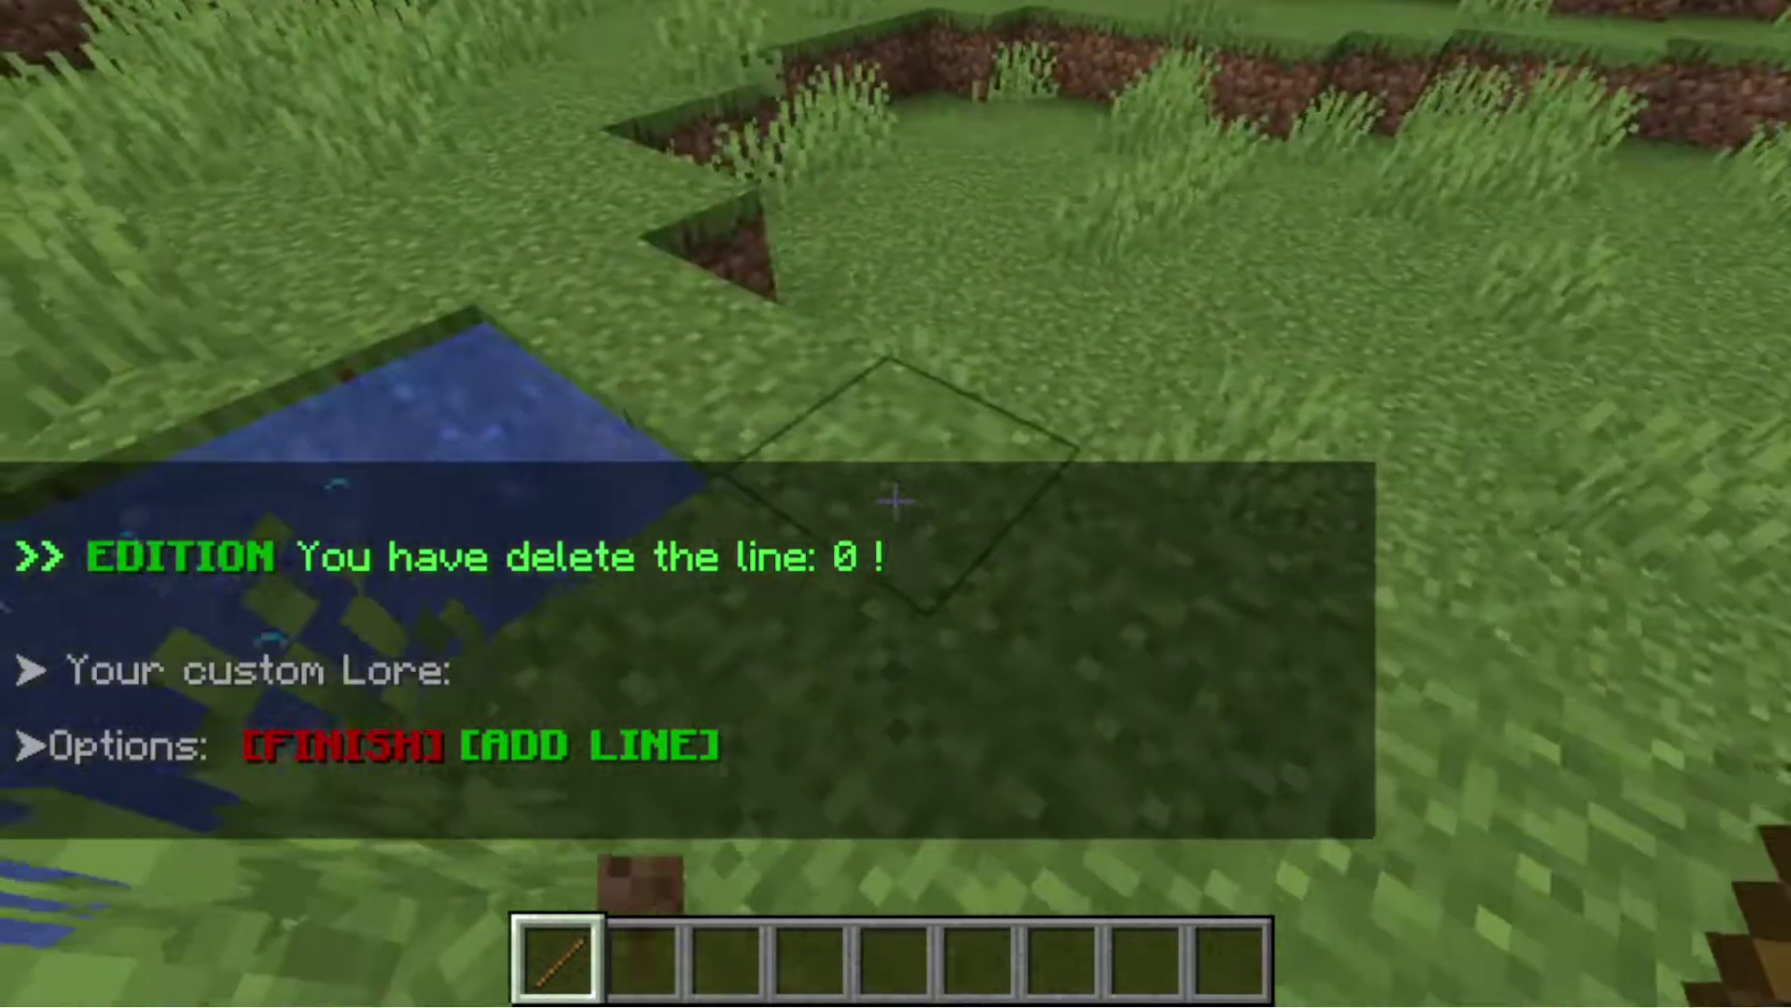
key("t")
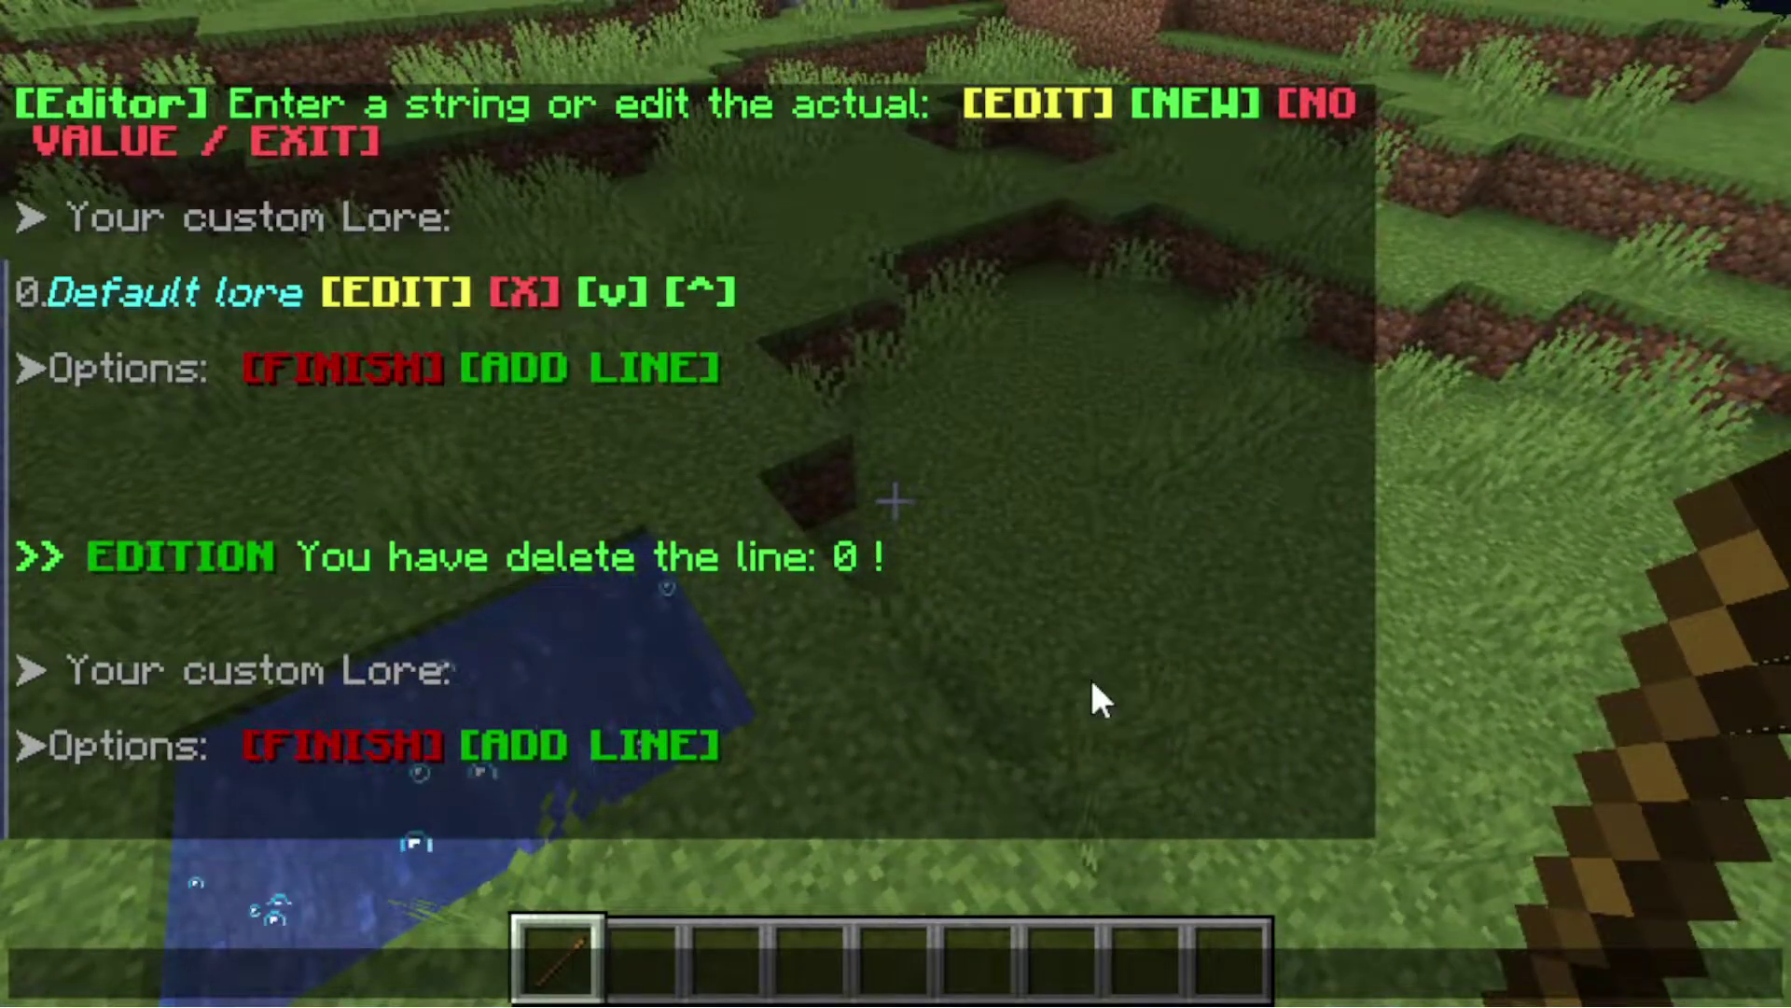
type("&7Right-Click to")
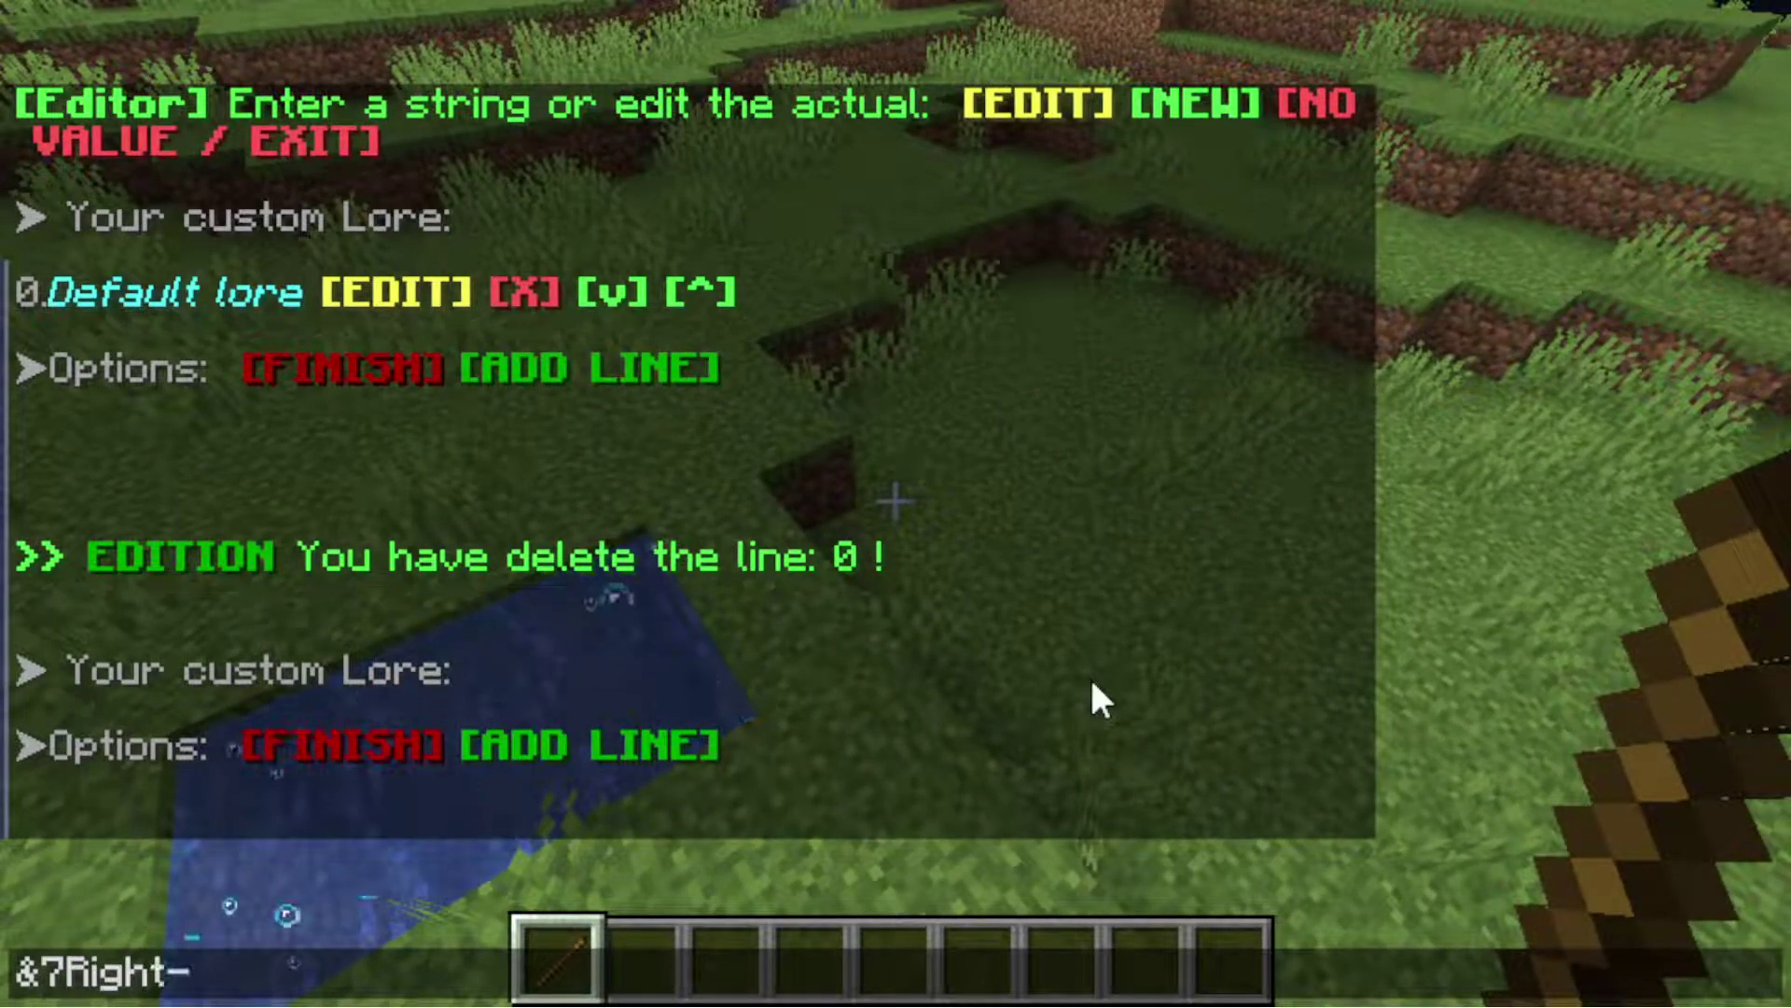
key("BackSpace")
key("BackSpace")
type("on a block to")
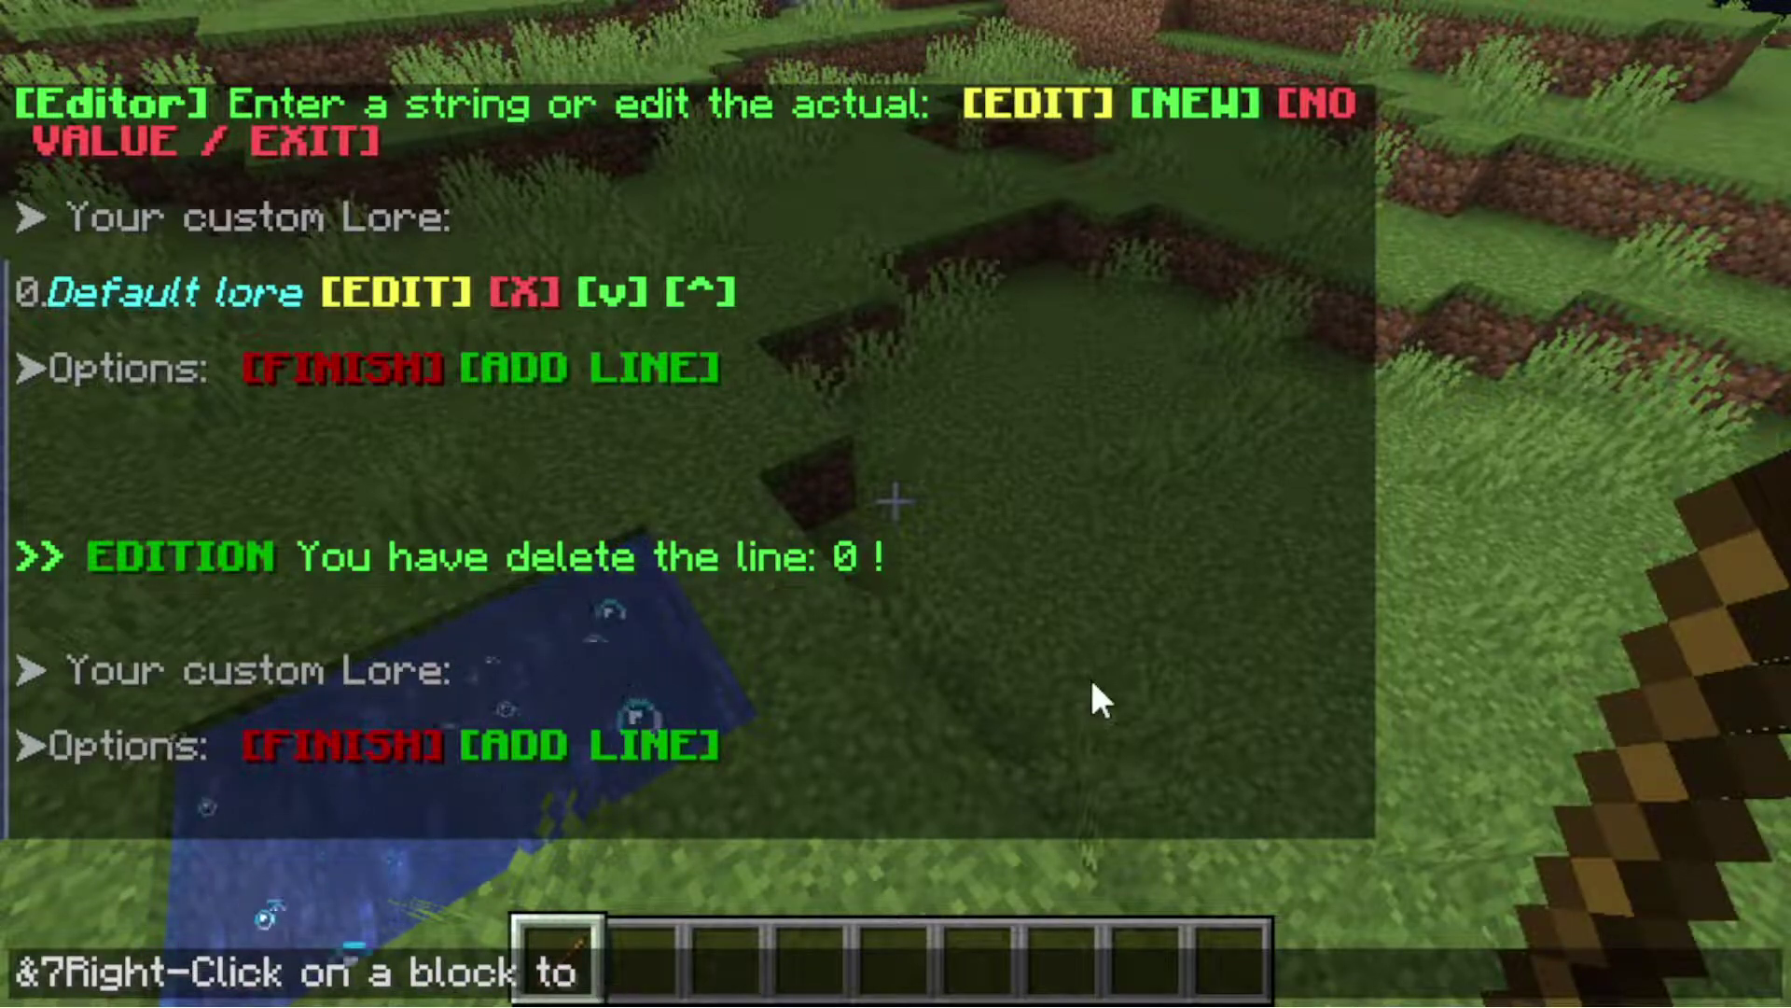
type(" set")
key("Return")
Add lore lines 'the location of where you want', 'lightning to strike.' and a blank &f spacer.
type("&7")
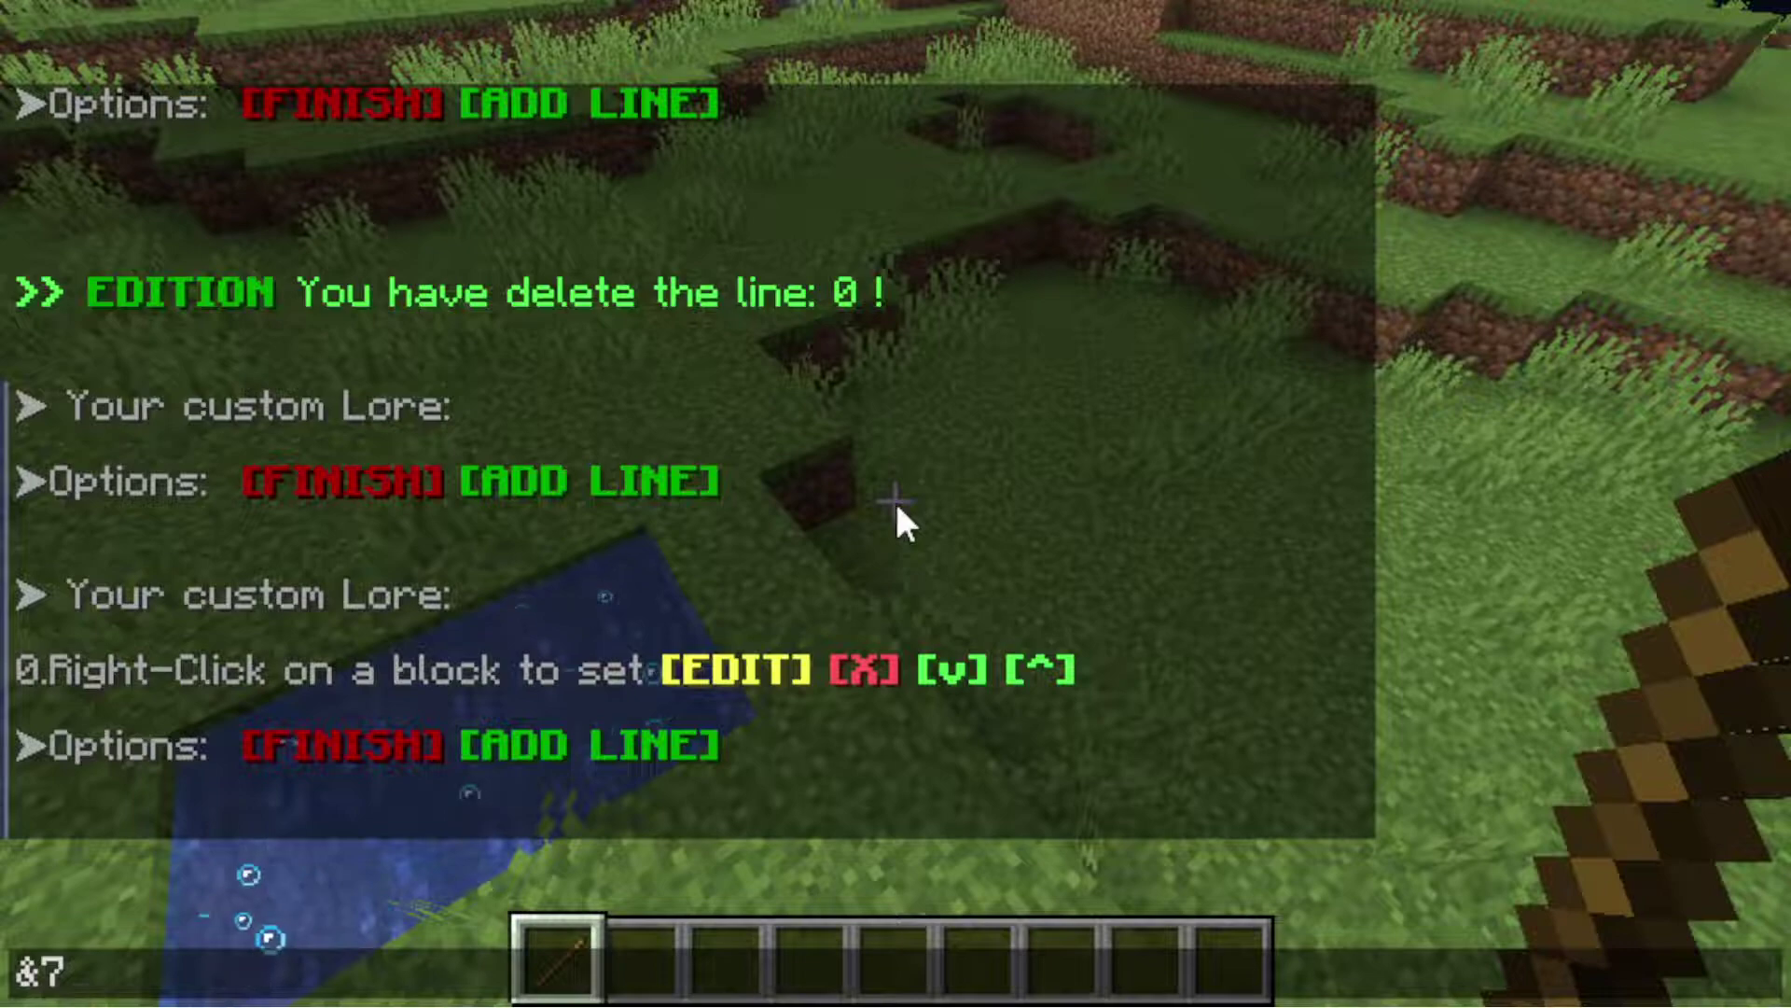
type("the location of where")
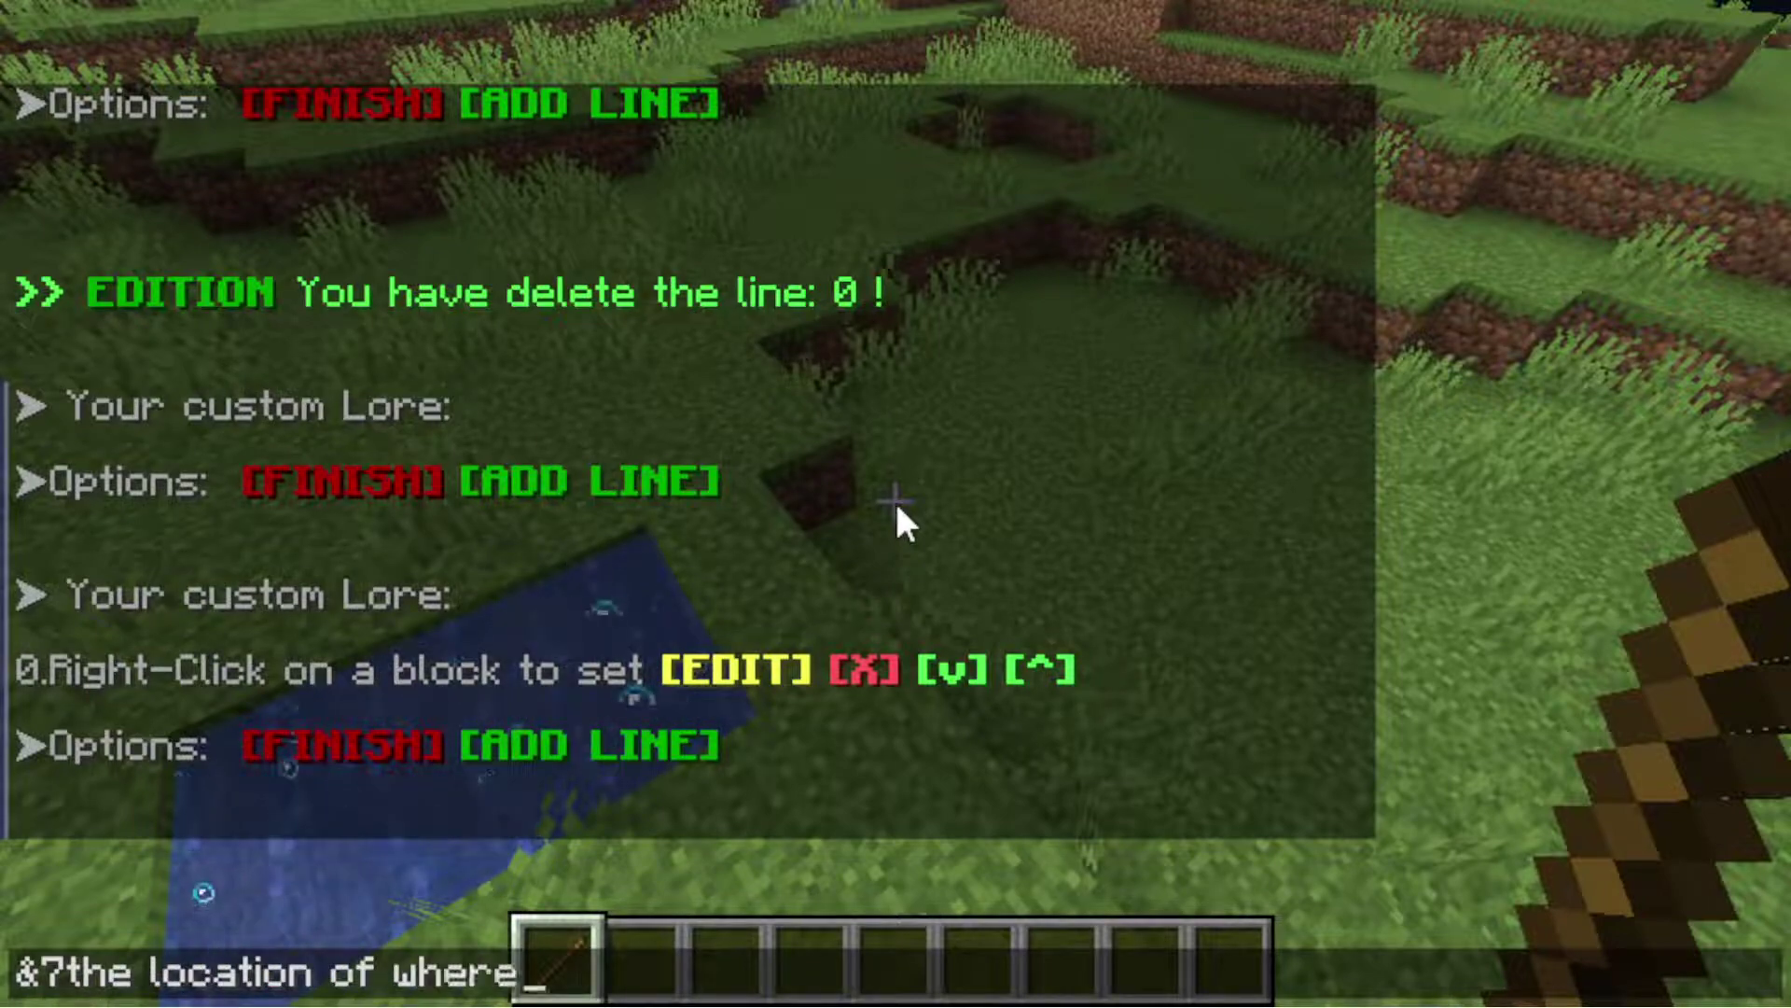
type(" you want")
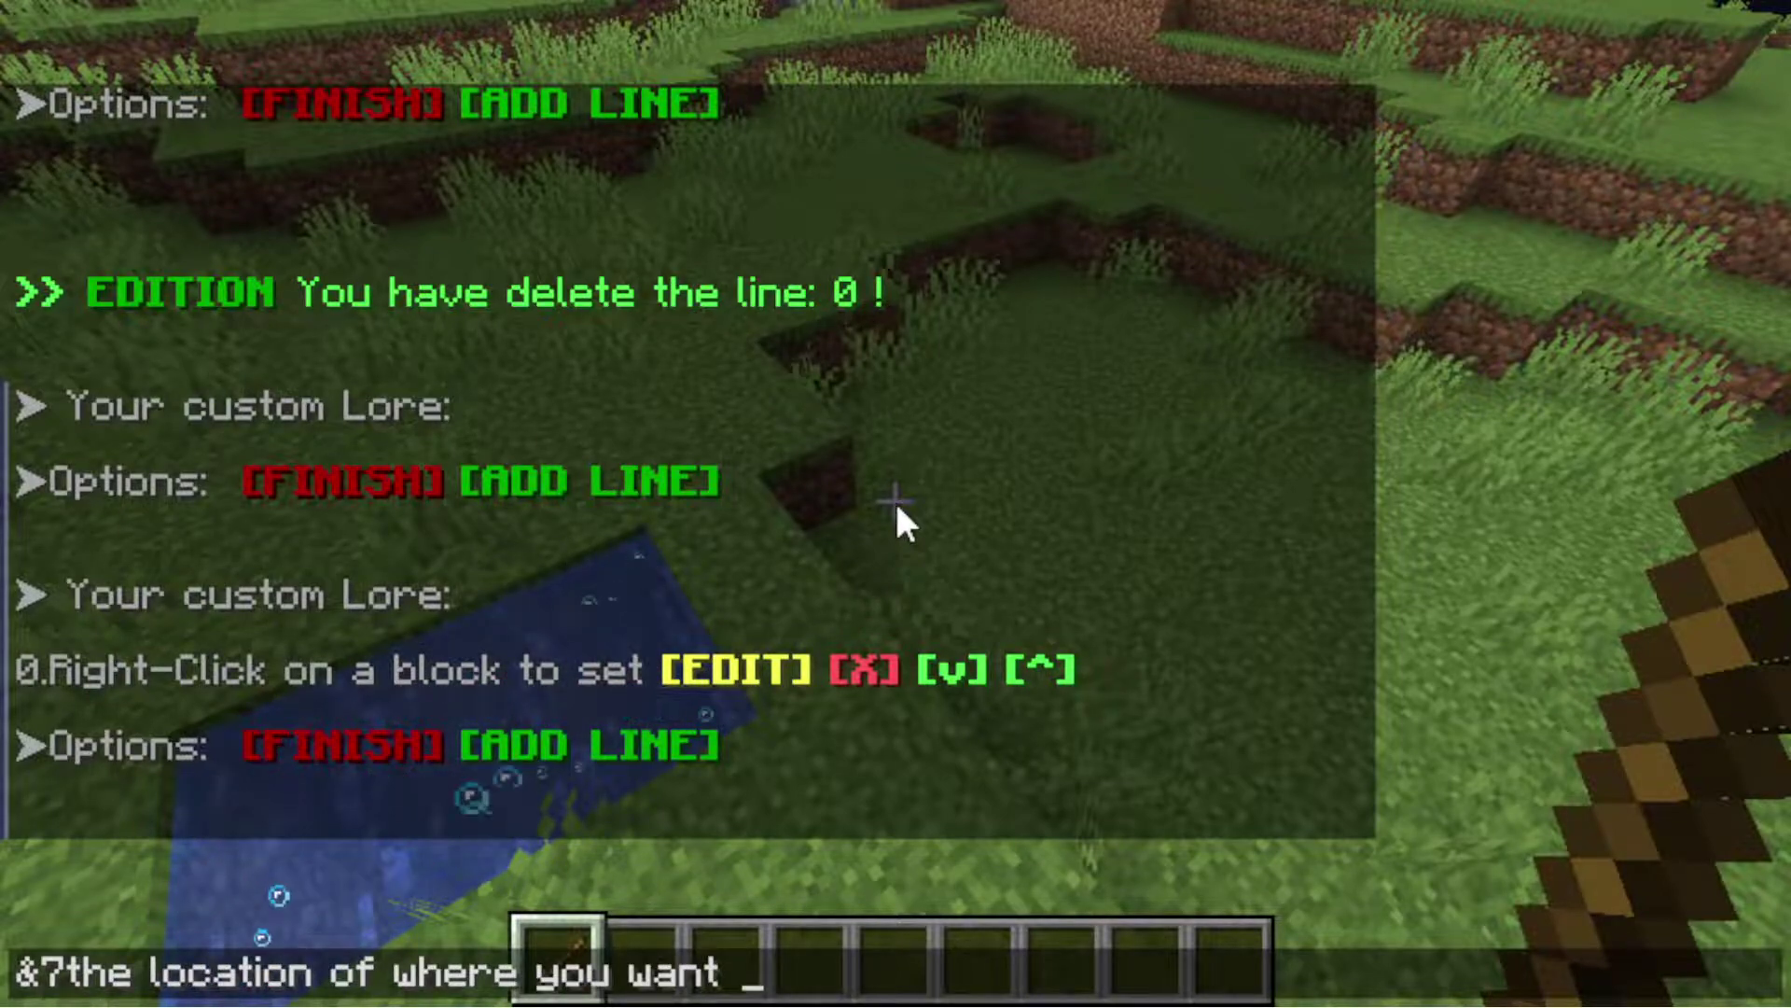
key("Return")
type("t&7lightni")
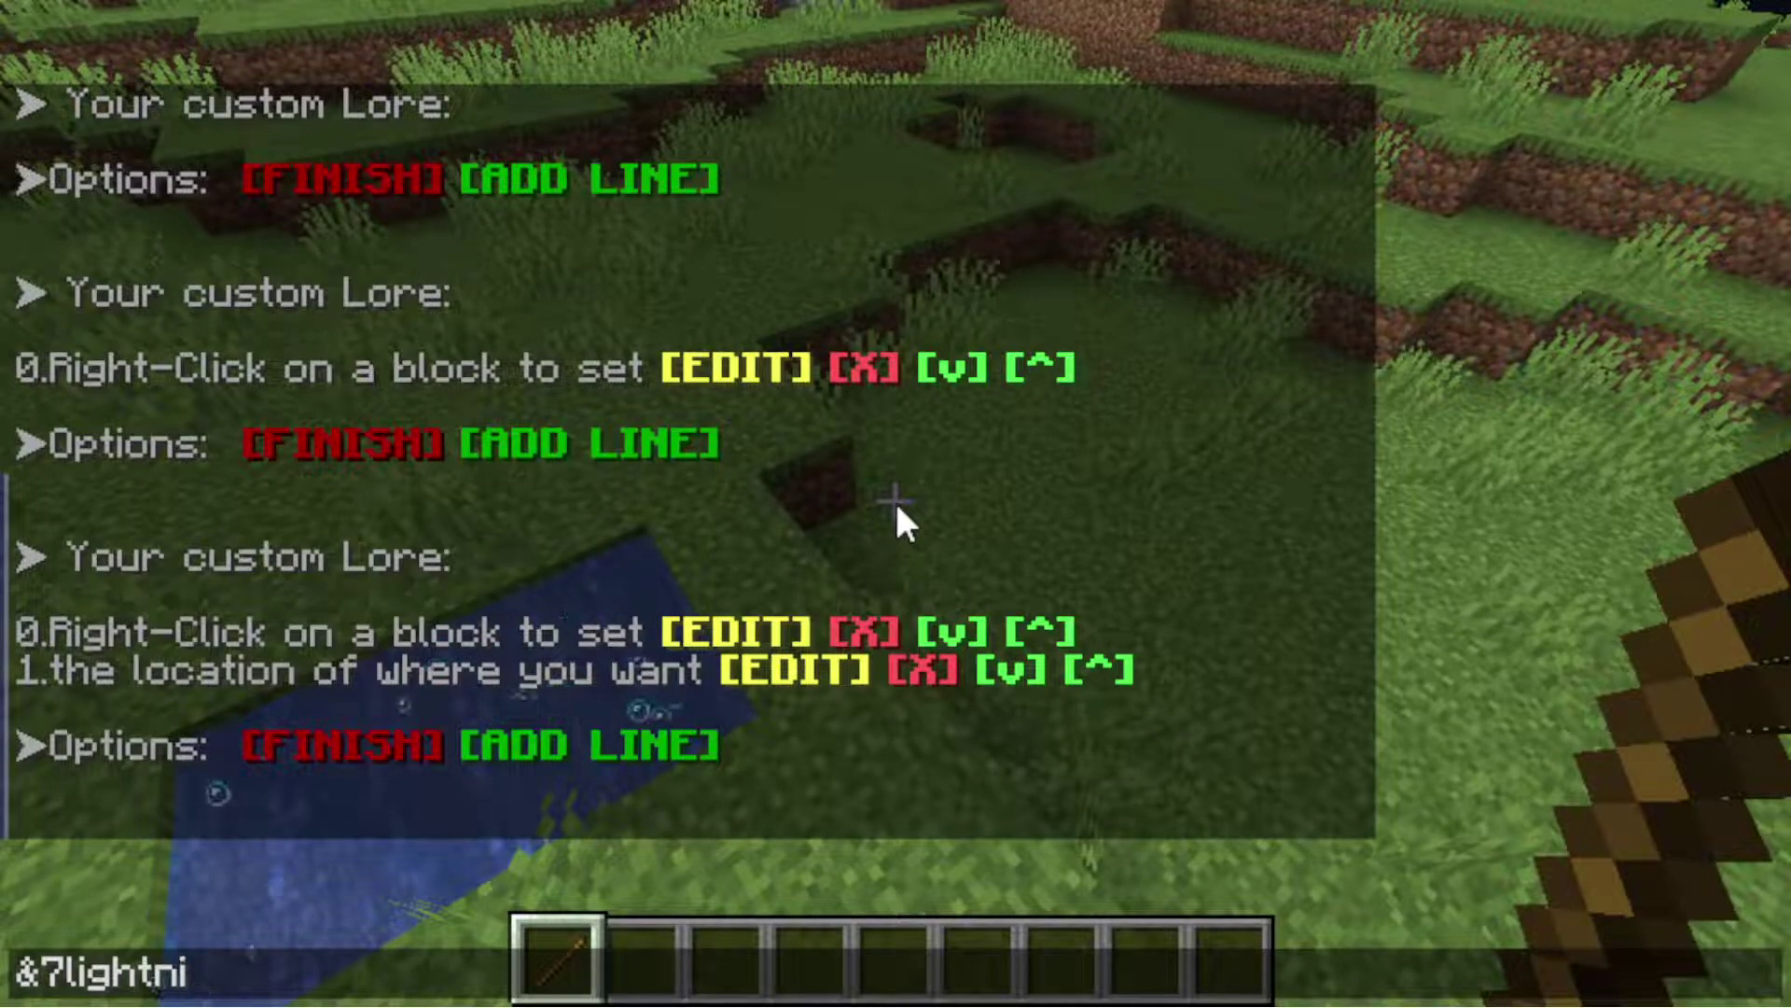
type("ng to strike.")
key("Return")
type("t&f")
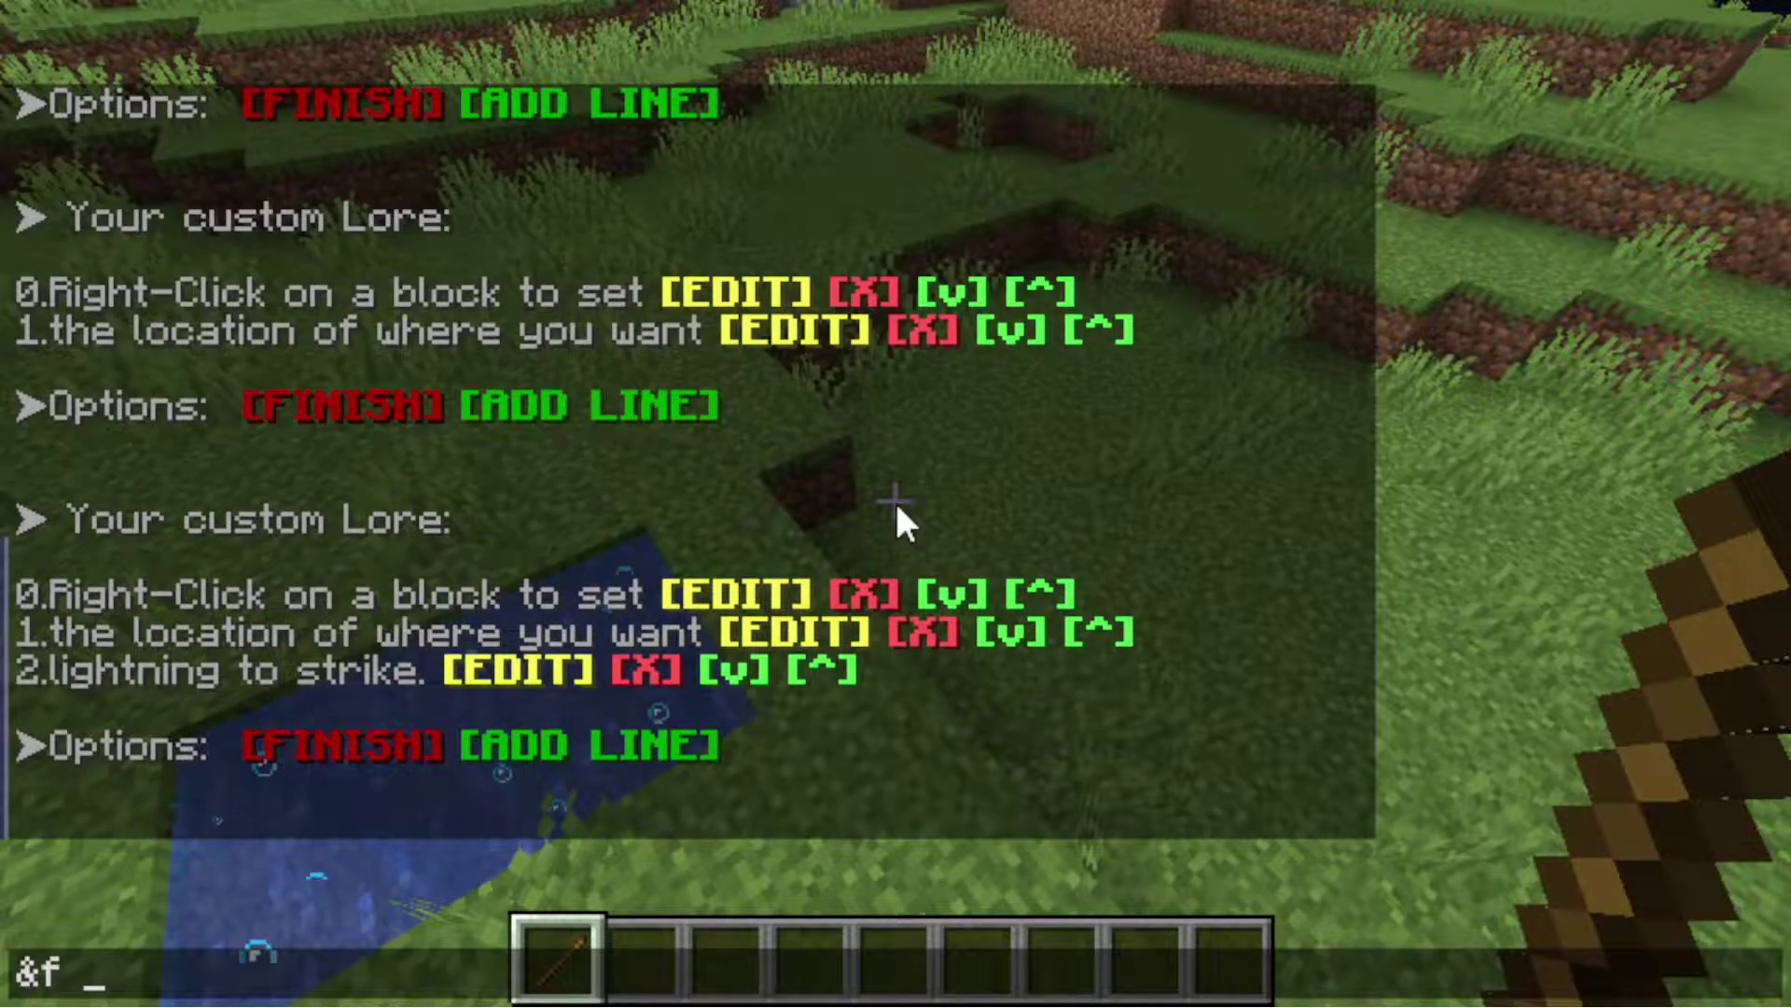
key("Return")
Add lore lines '&7Left-Click to strike the lightning' and 'to where you right-clicked the block.'.
type("t&7Left-")
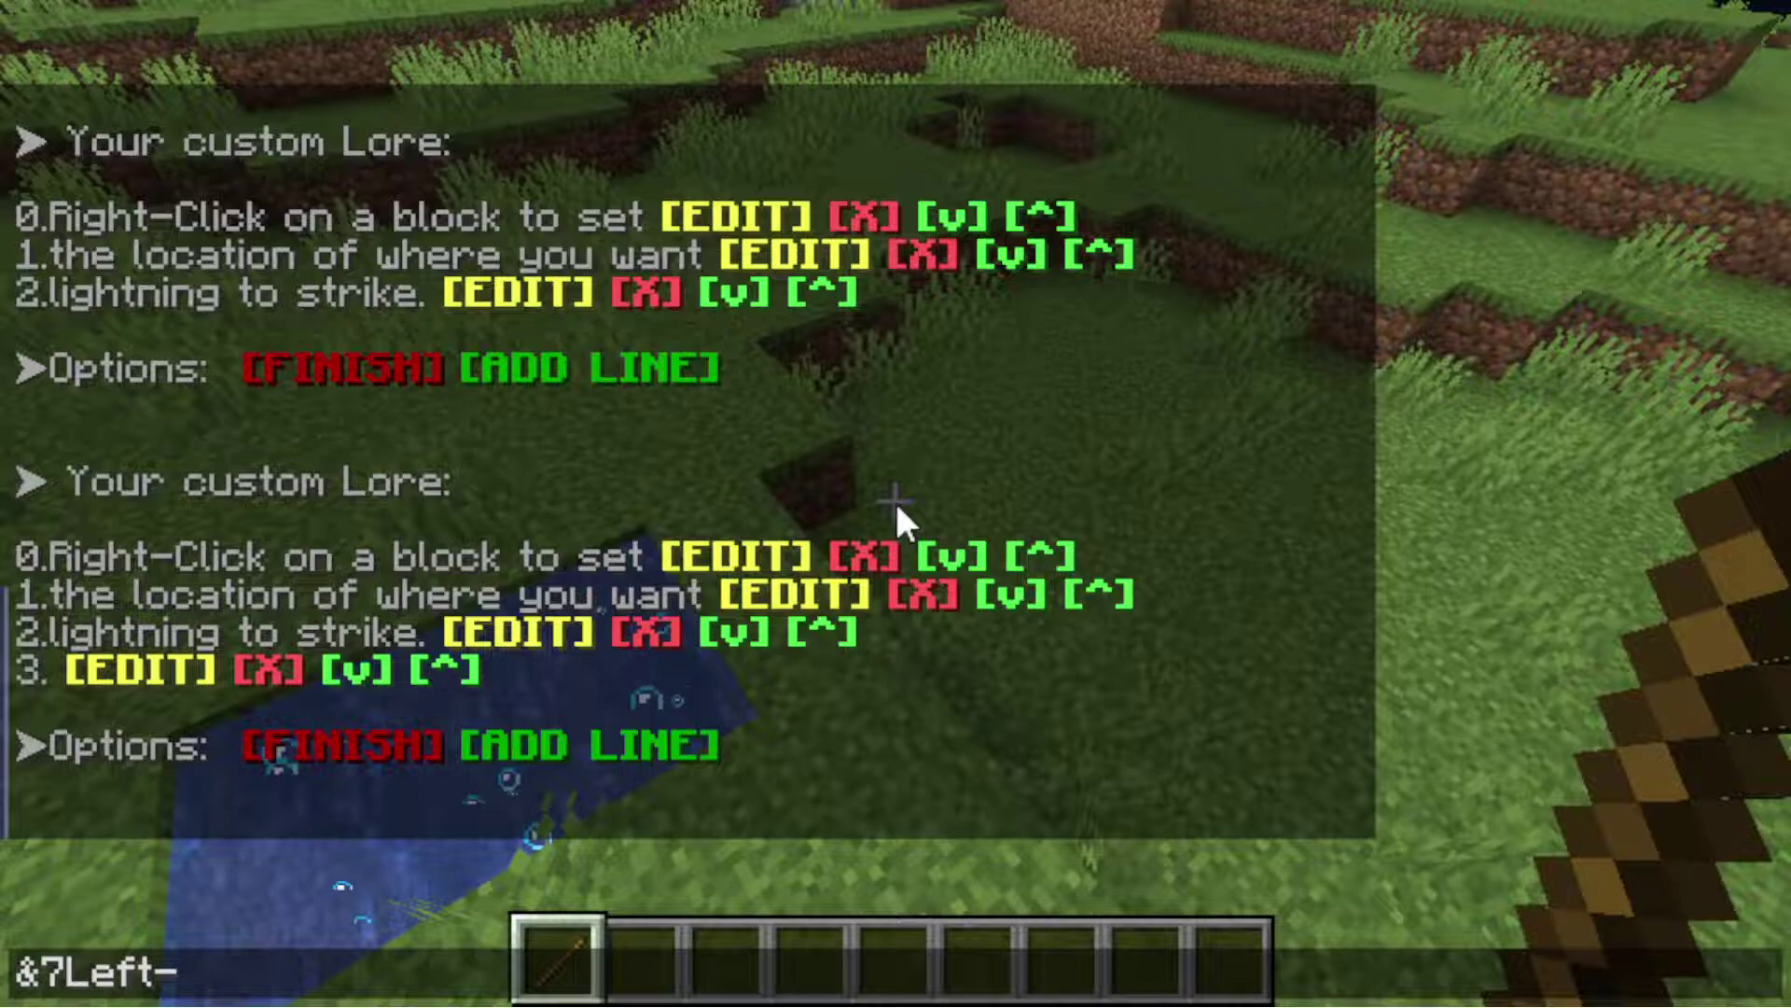
type("Click to st")
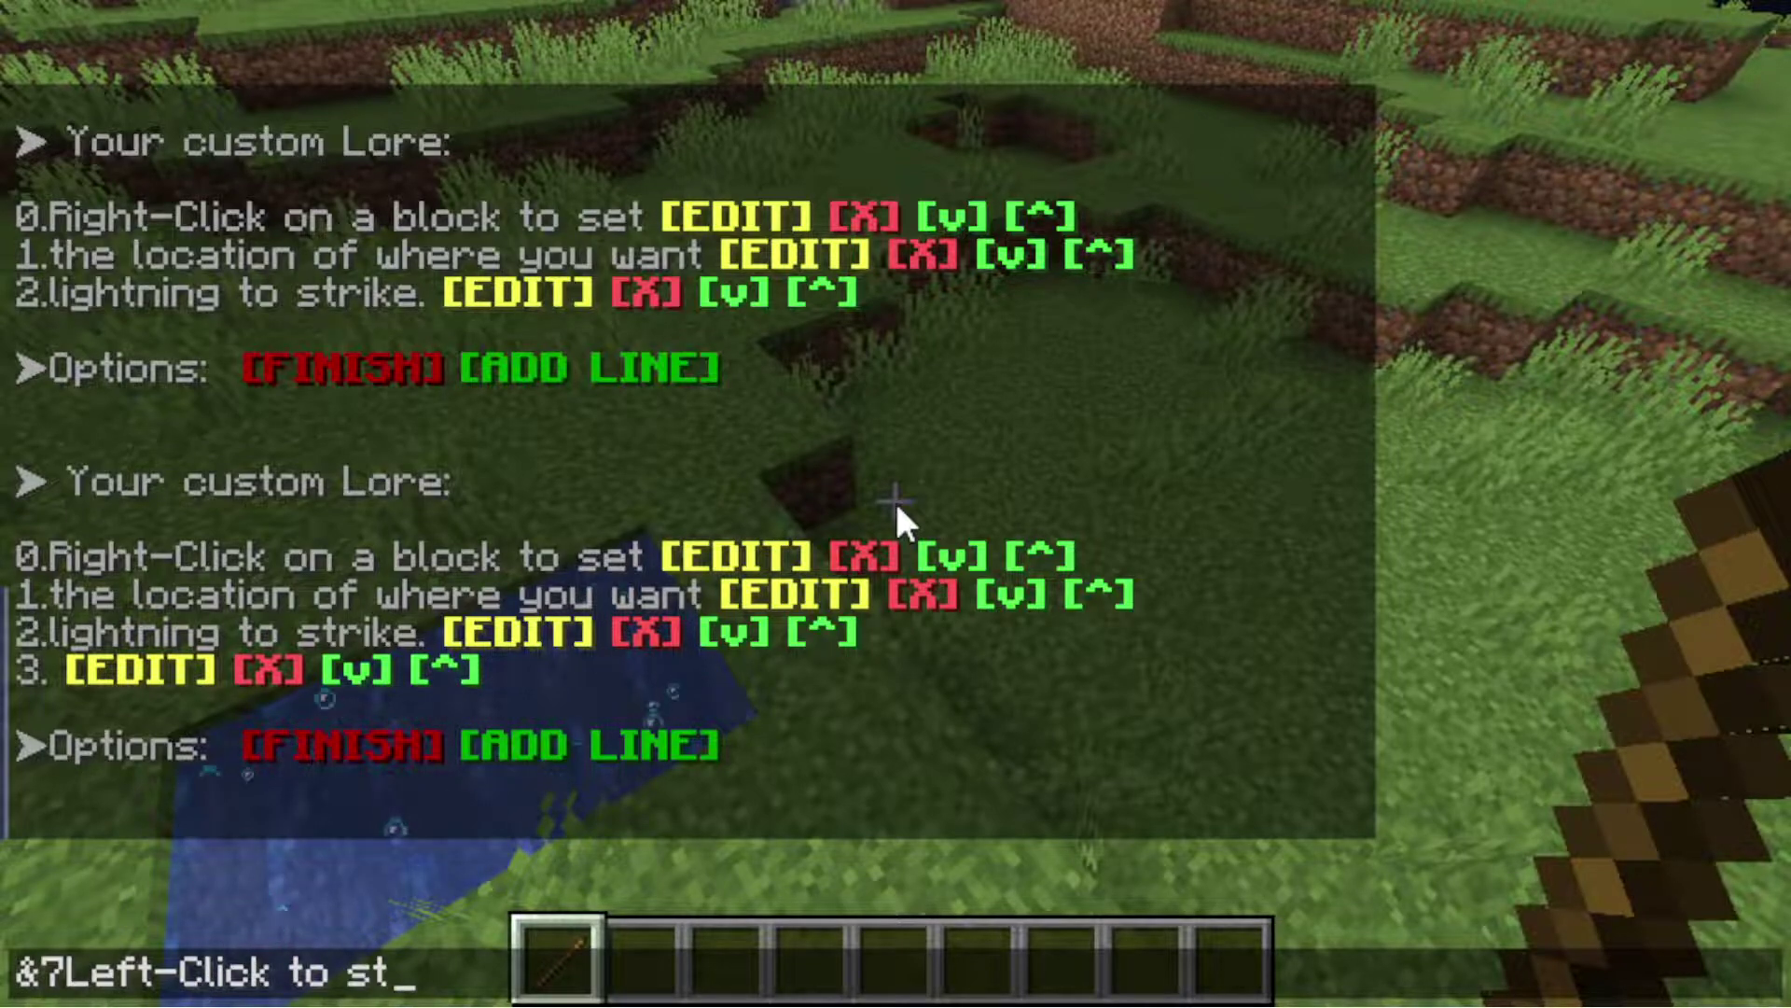
type("rike the lightning")
key("Return")
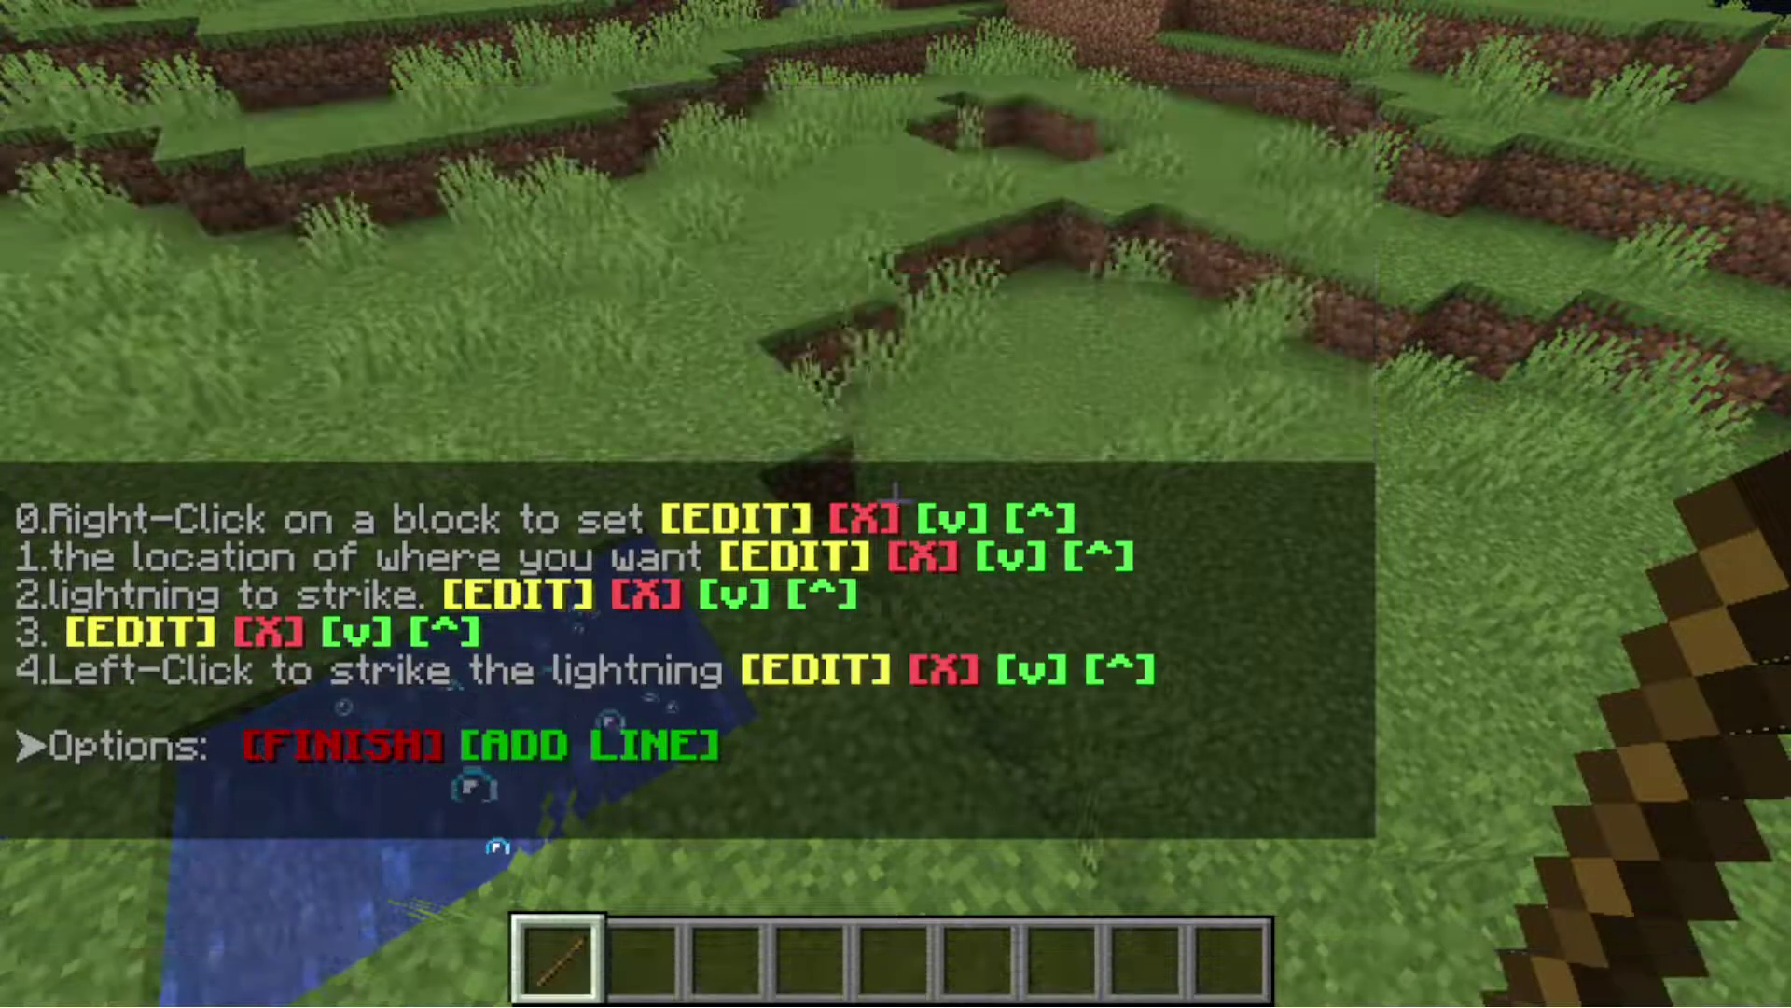
type("t")
type("&7")
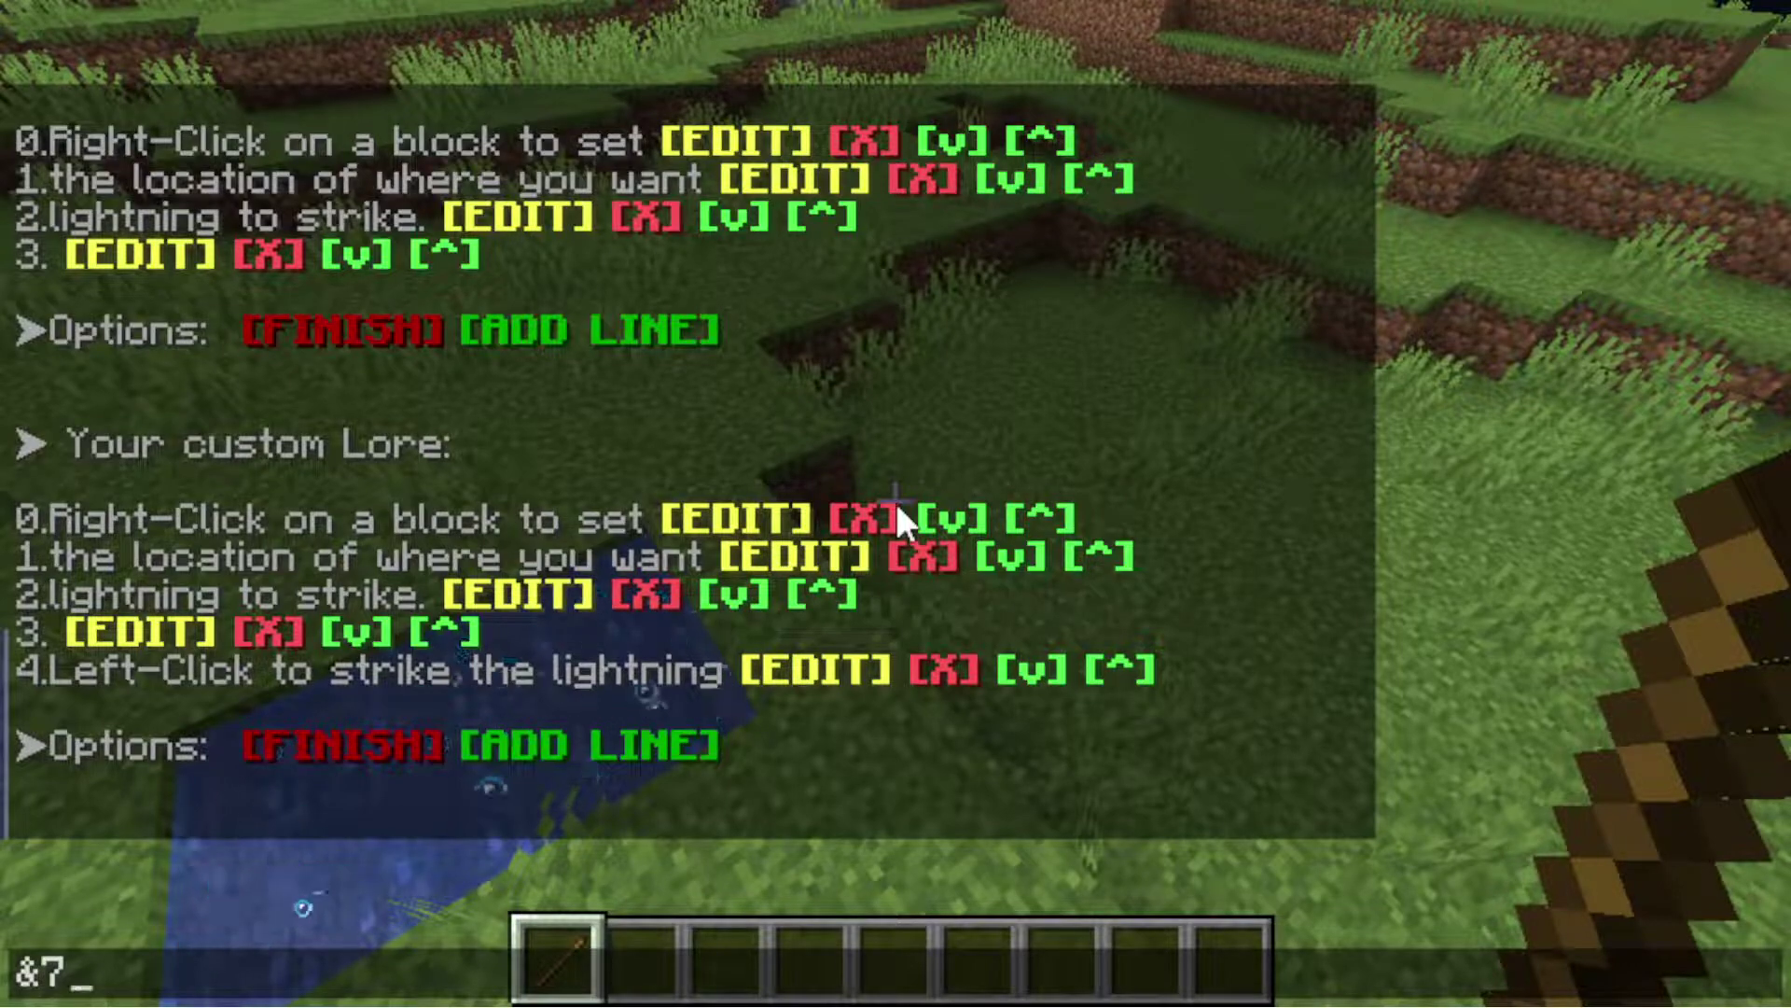
type("of where")
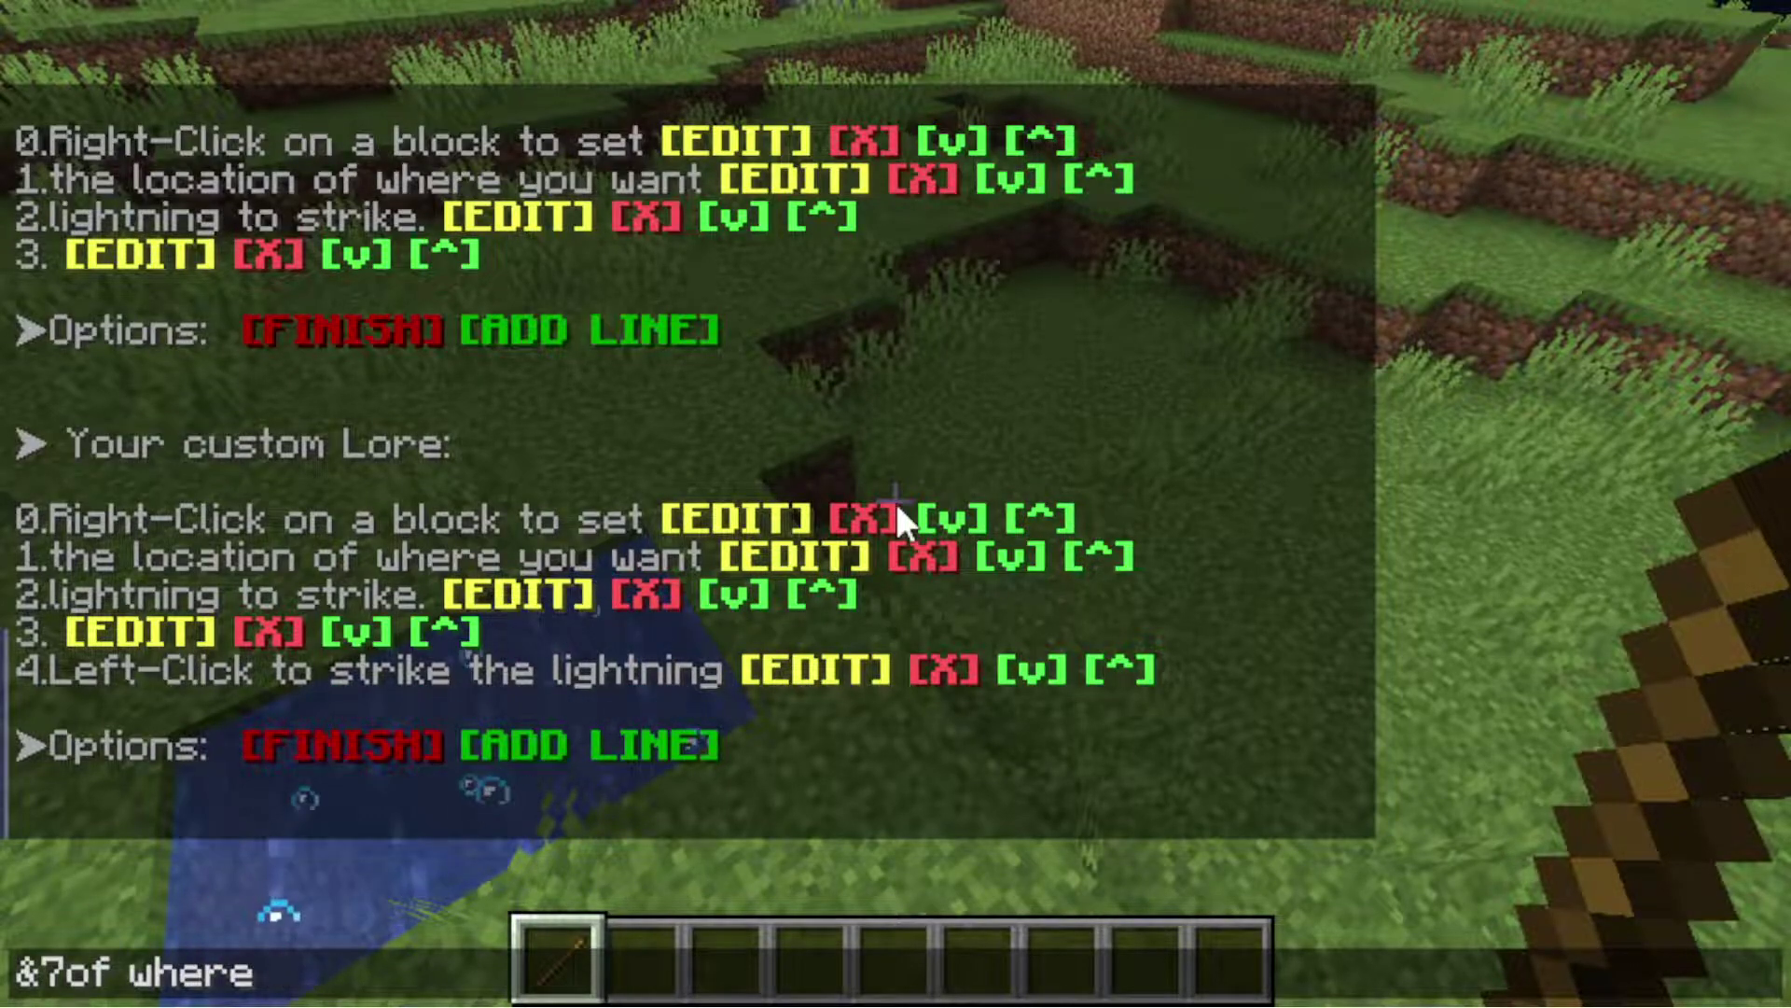
key("BackSpace")
key("BackSpace")
key("BackSpace")
key("BackSpace")
key("BackSpace")
key("BackSpace")
key("BackSpace")
key("BackSpace")
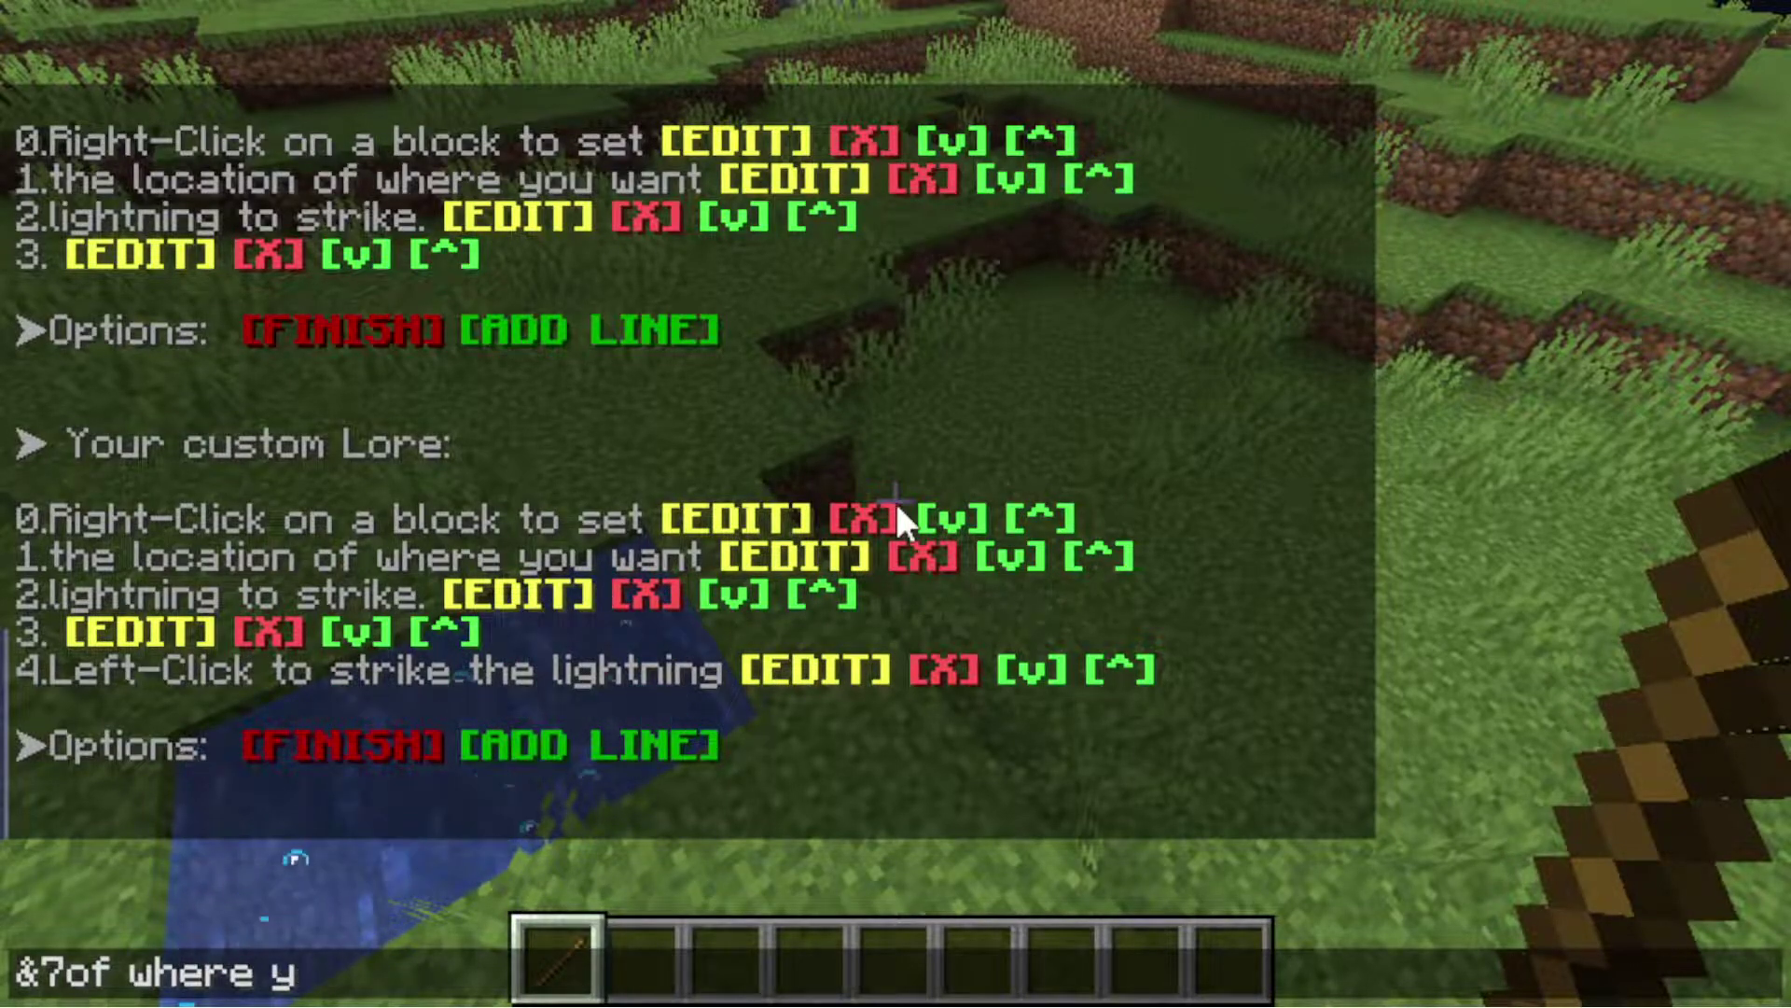
key("BackSpace")
key("BackSpace")
key("BackSpace")
key("BackSpace")
type("to wher eyou")
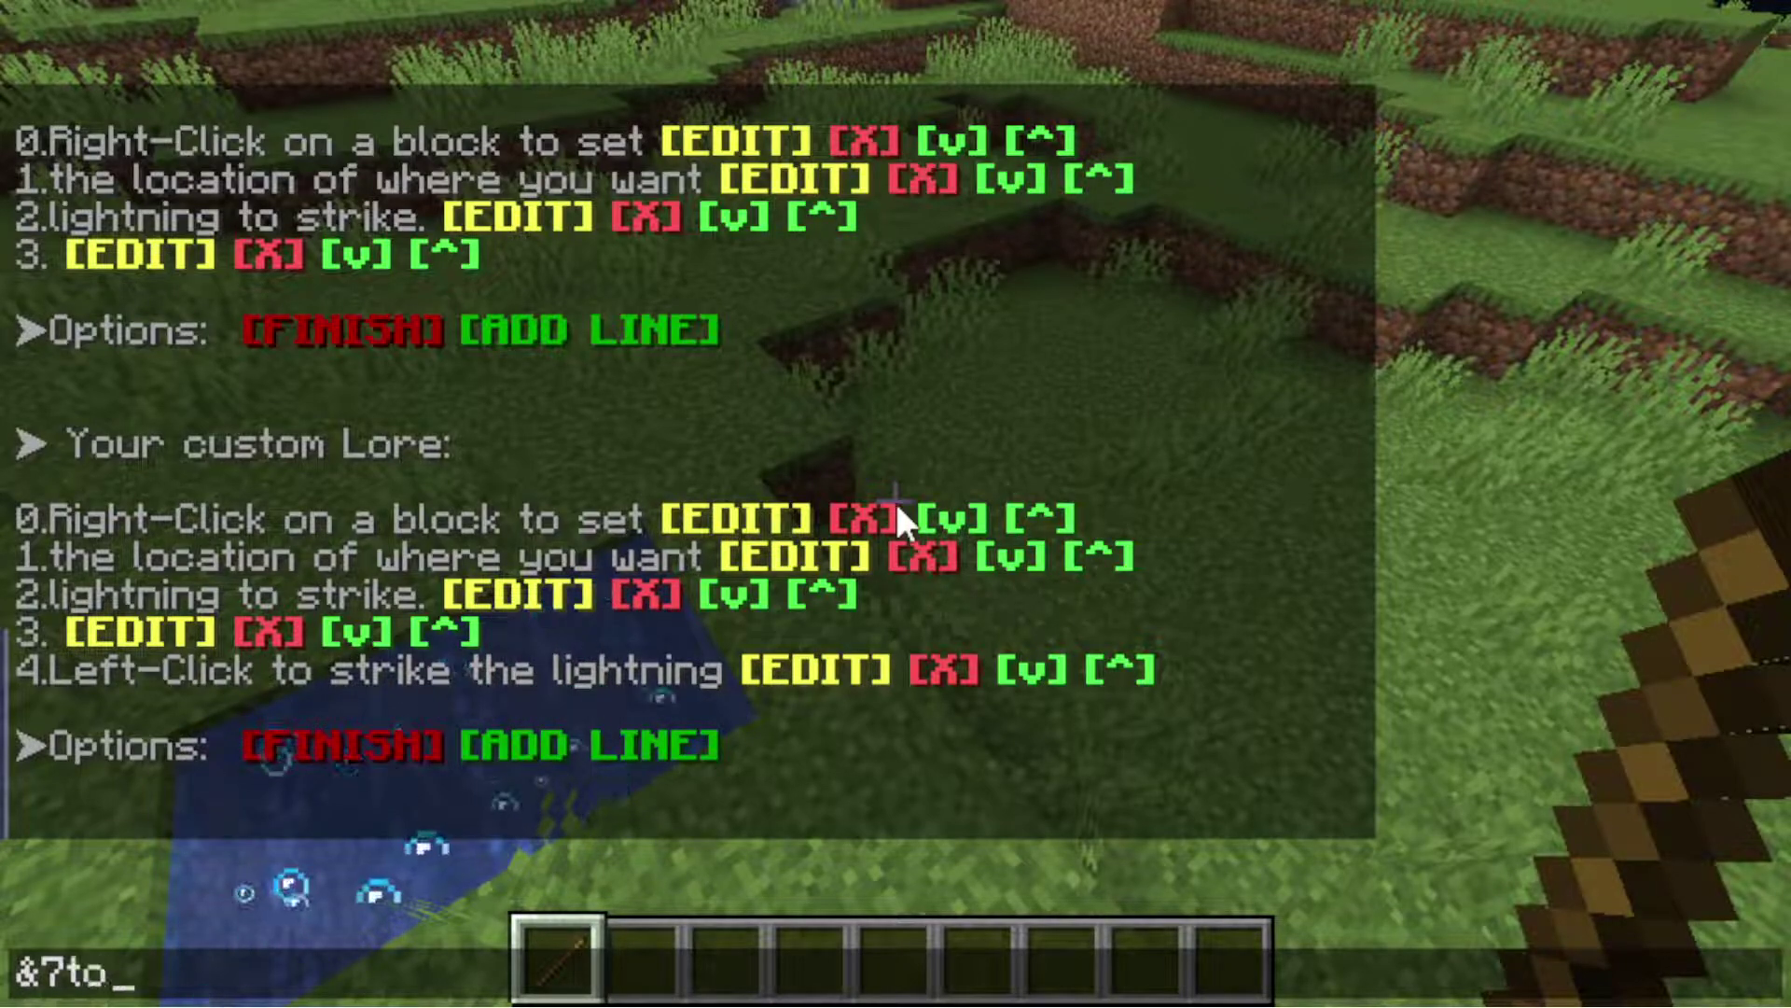
key("BackSpace")
key("BackSpace")
key("BackSpace")
key("BackSpace")
key("BackSpace")
type("e yo")
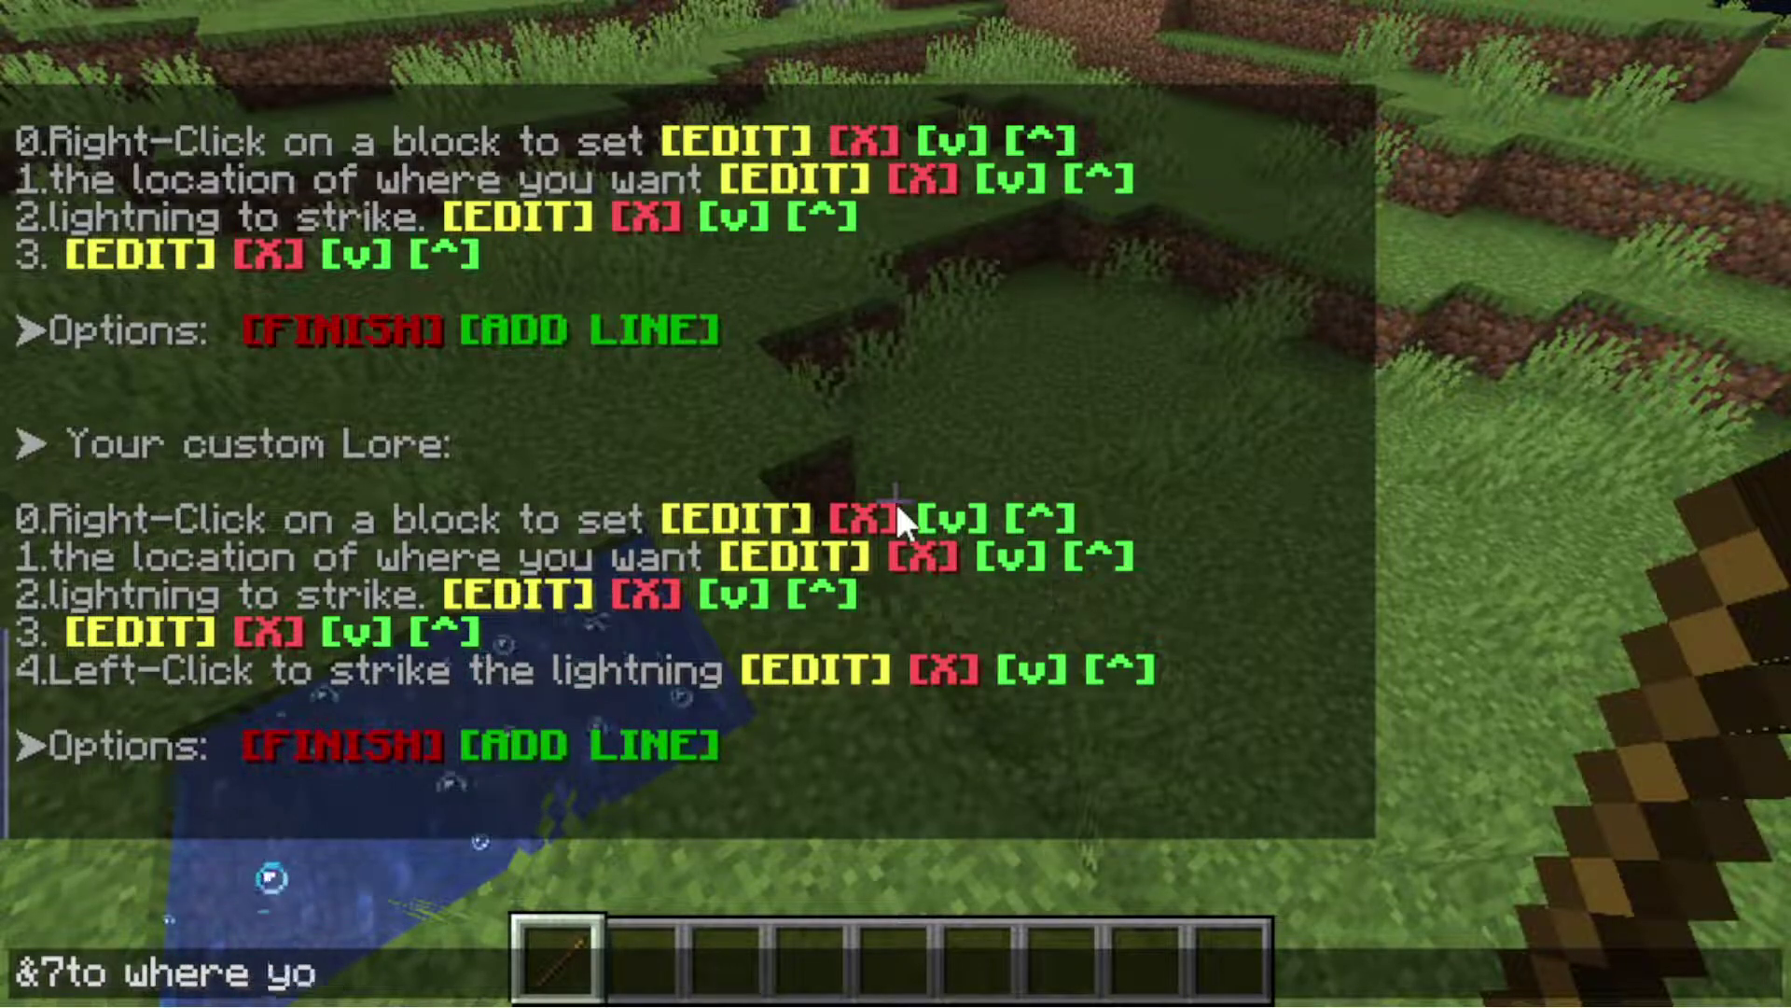
type("u right-clicked the block.")
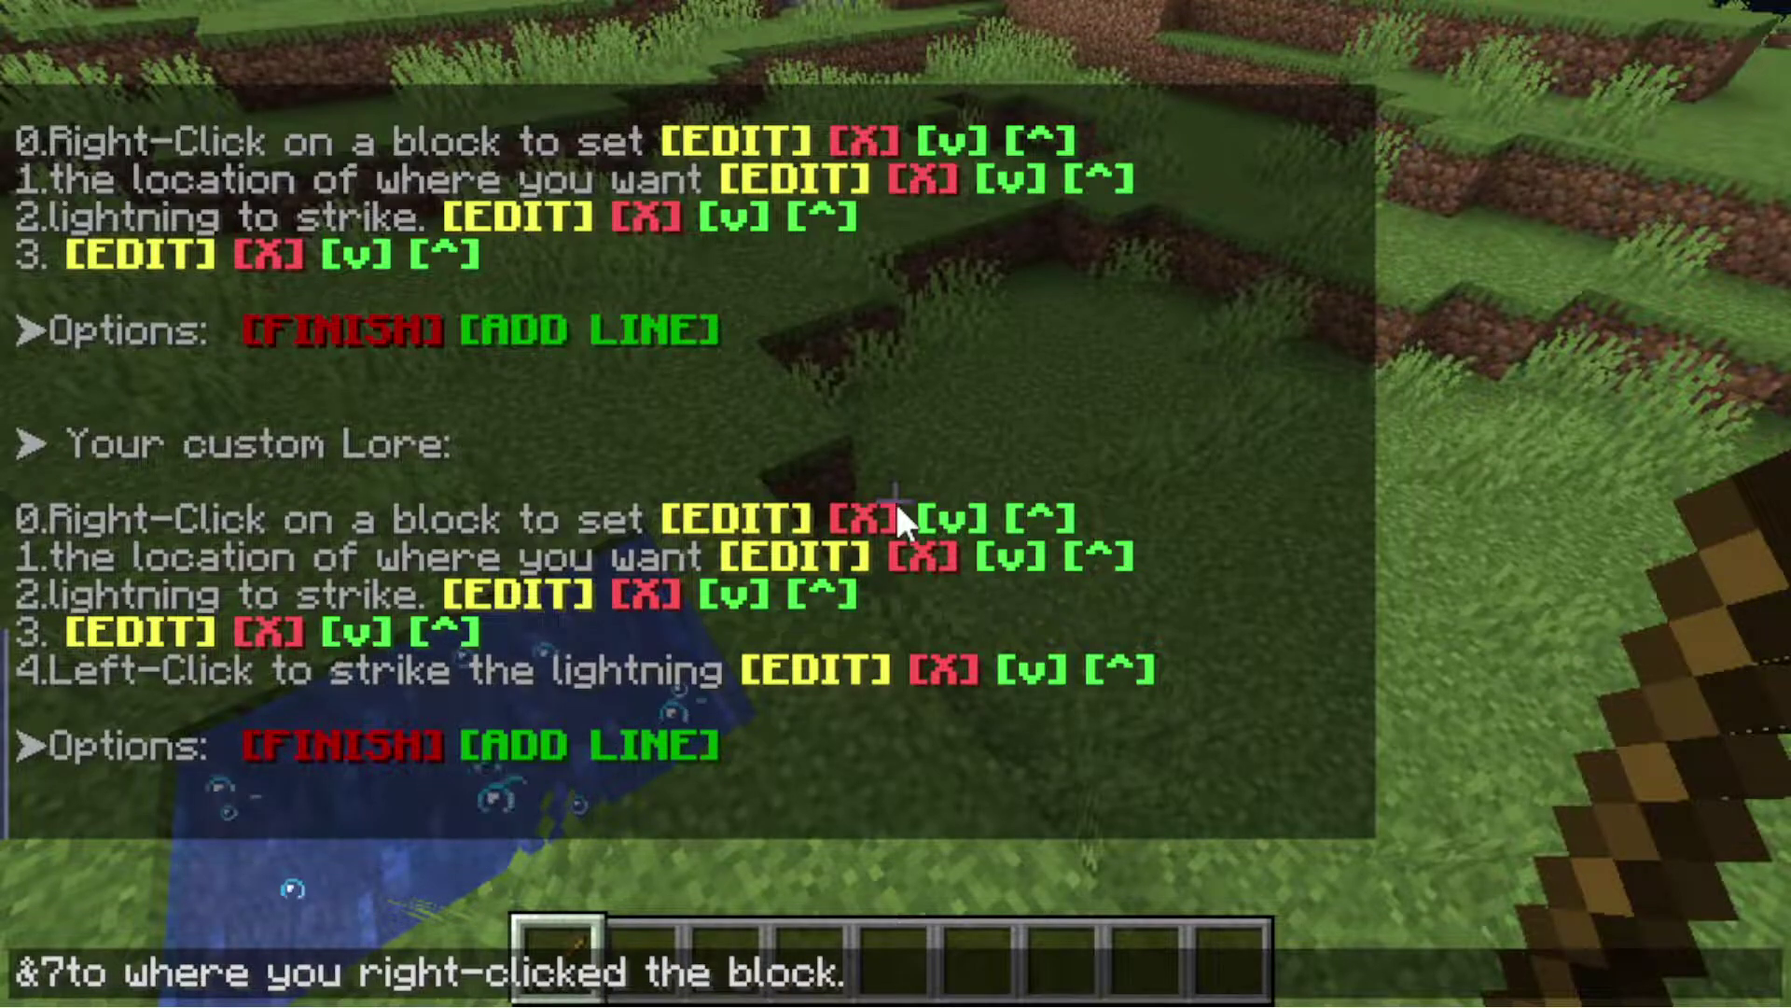
key("Return")
Finish the lore, then create a new variable from the item's Variables menu.
left_click(336, 744)
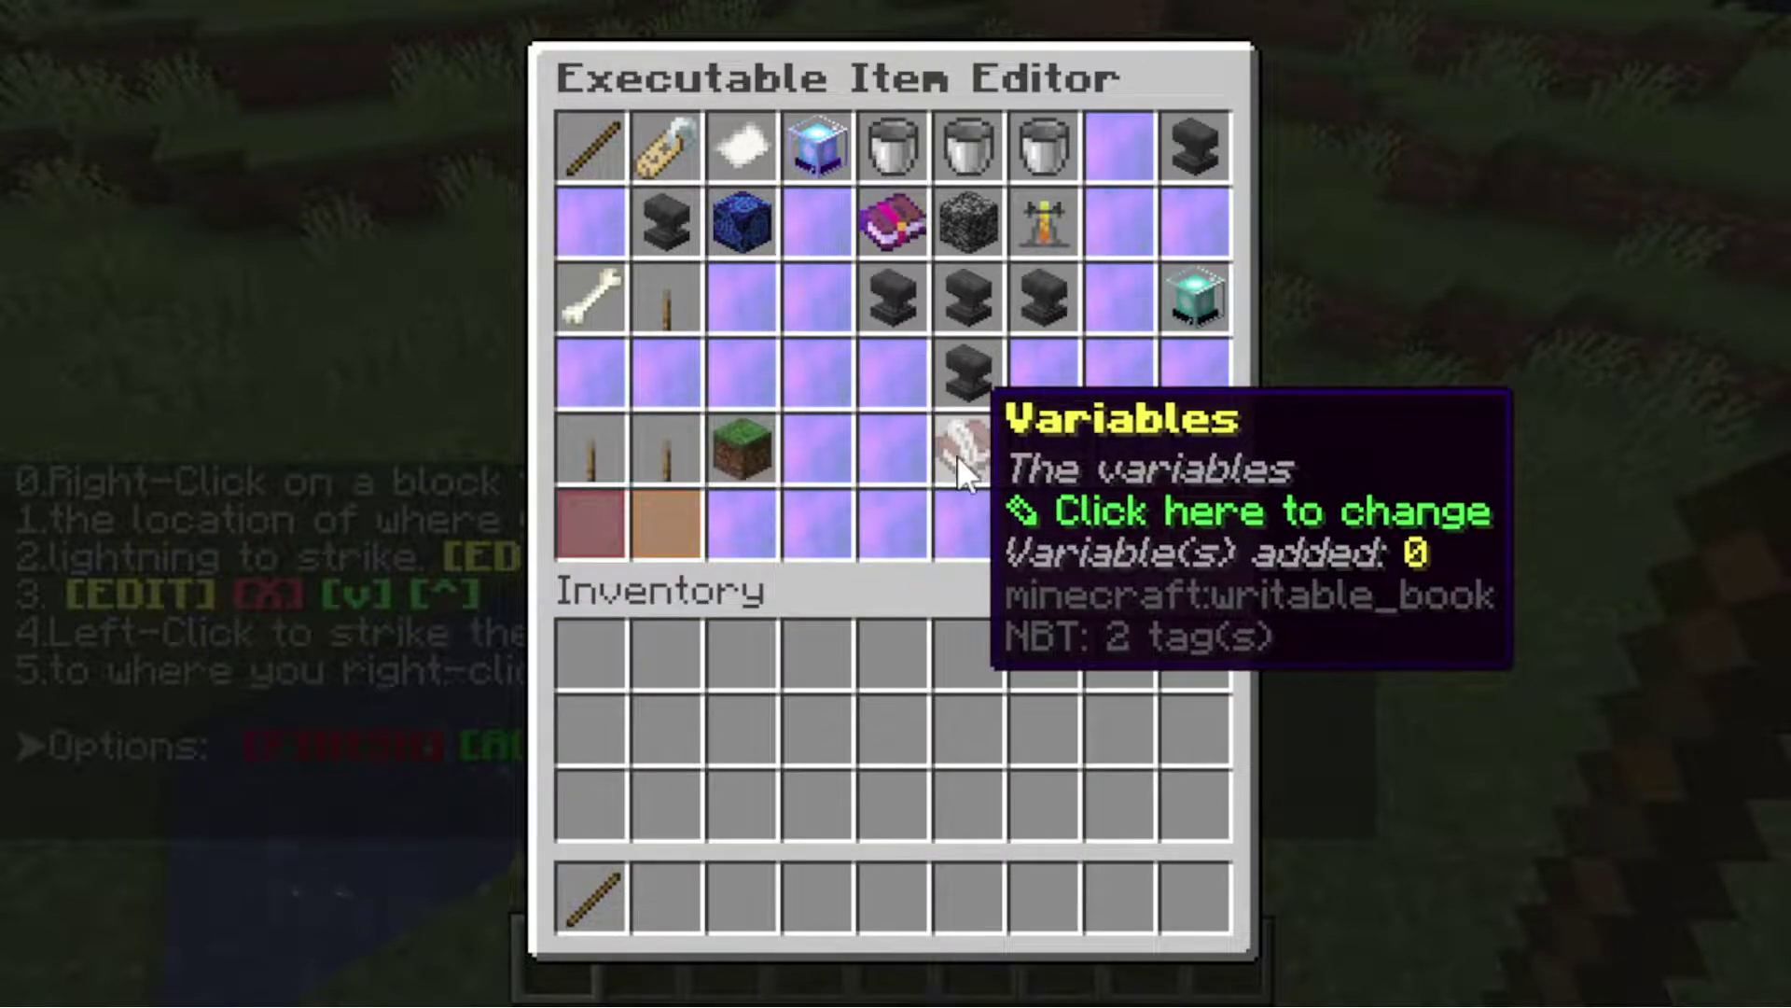
left_click(961, 435)
left_click(887, 429)
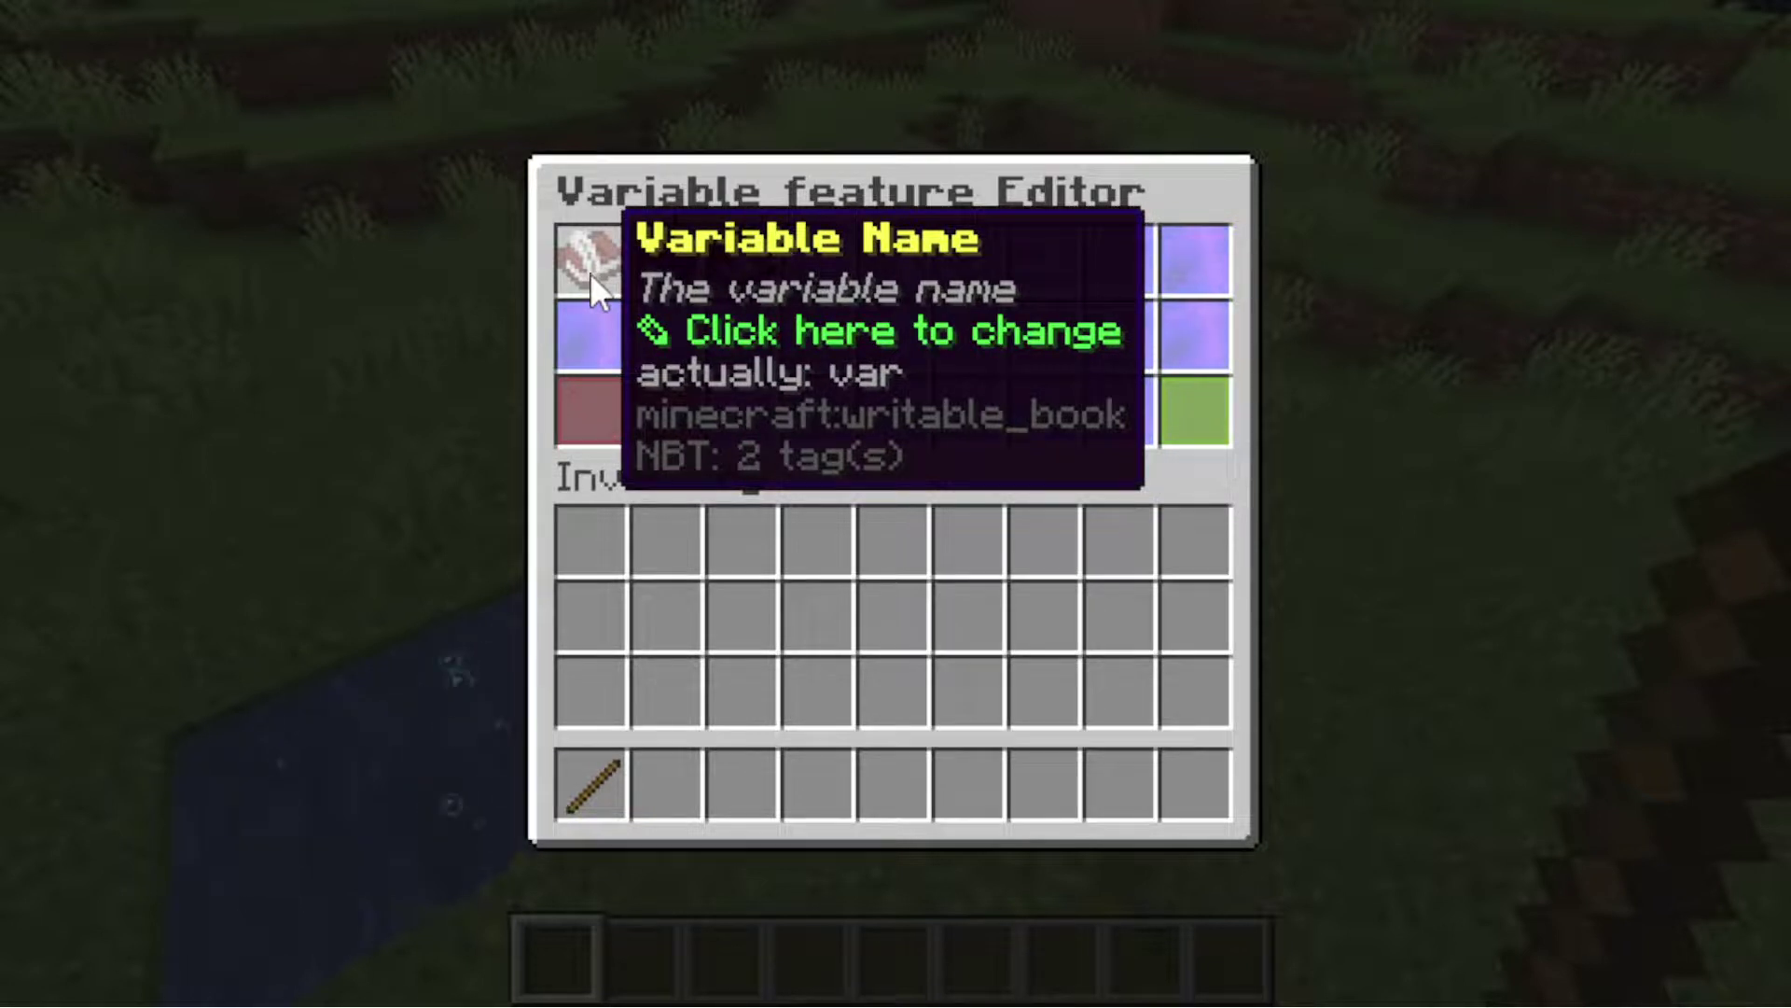
Name the variable x, keep its type as STRING, and save it.
left_click(590, 272)
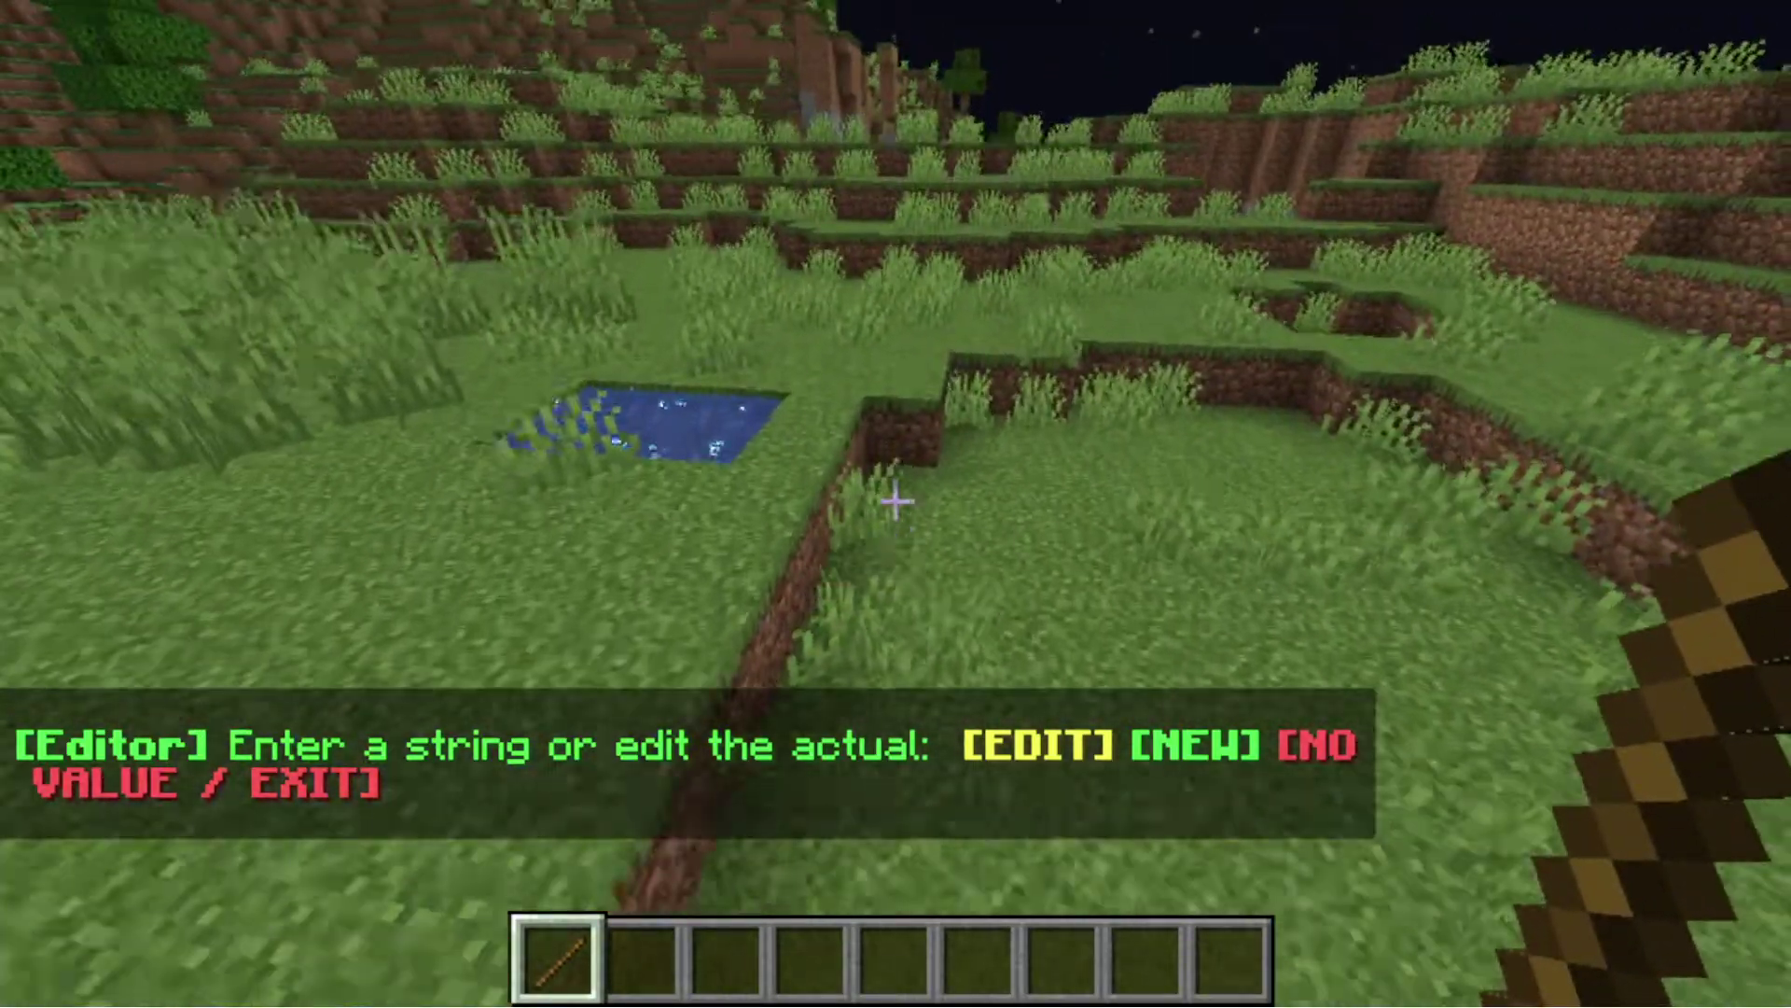
key("t")
left_click(896, 502)
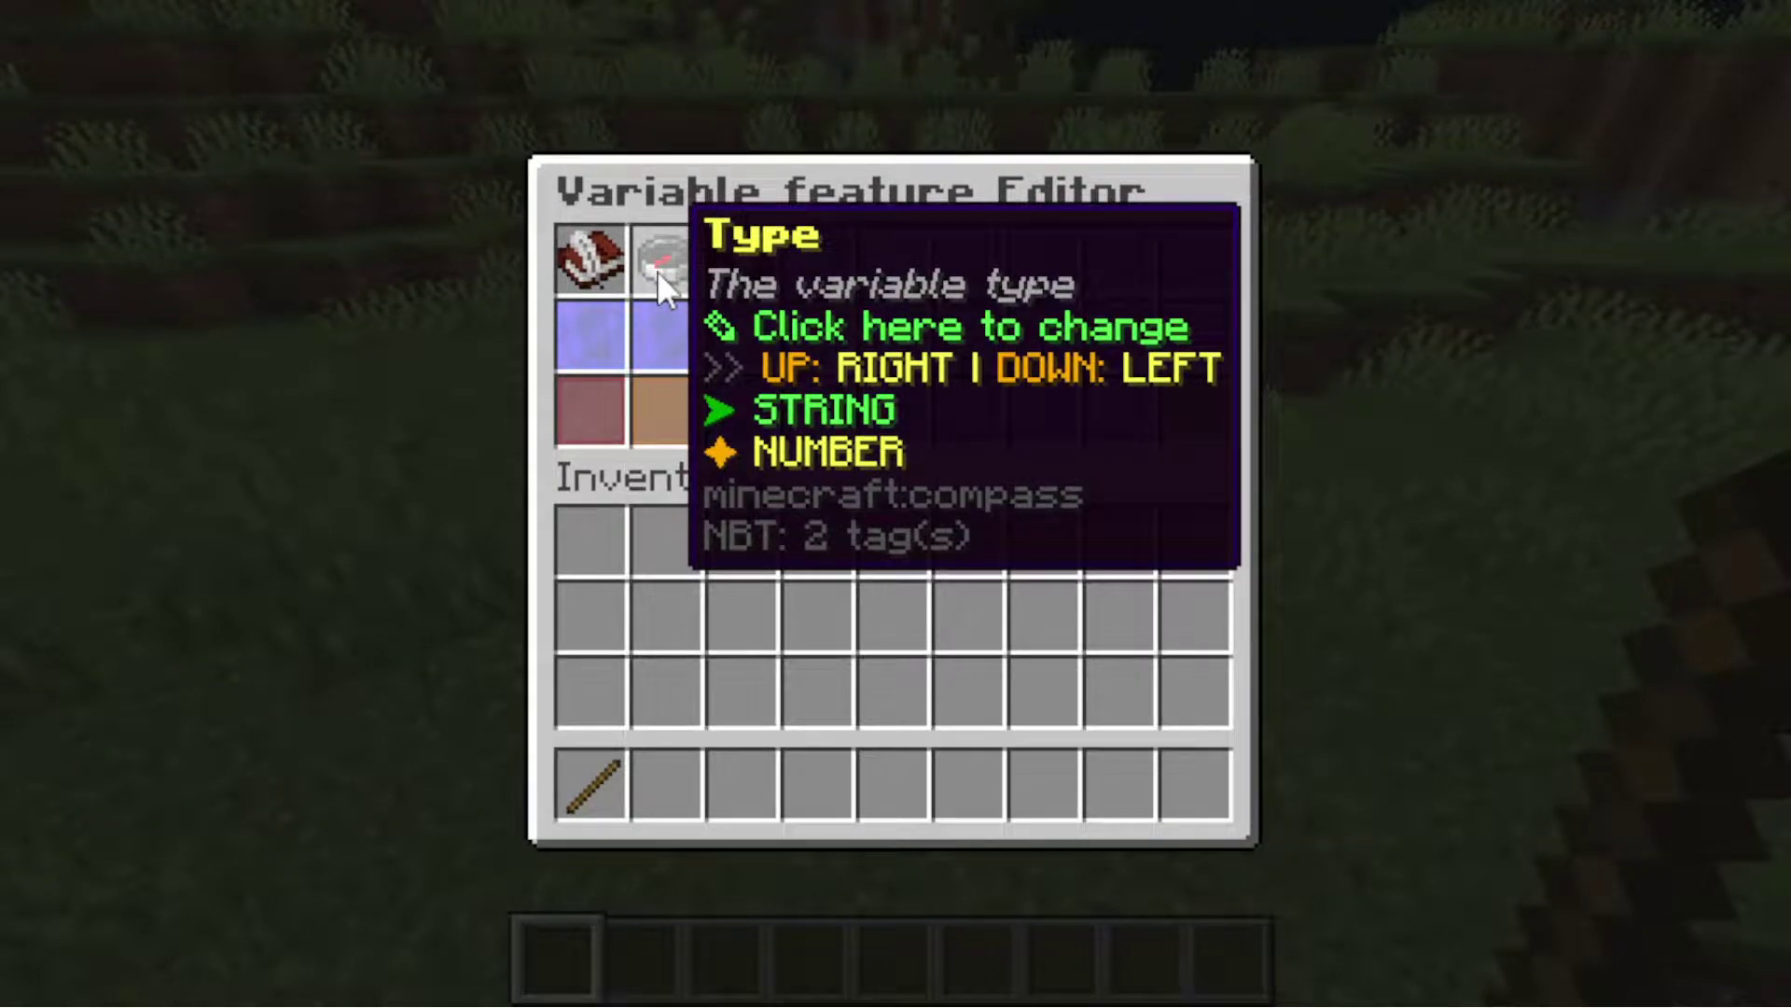
left_click(657, 271)
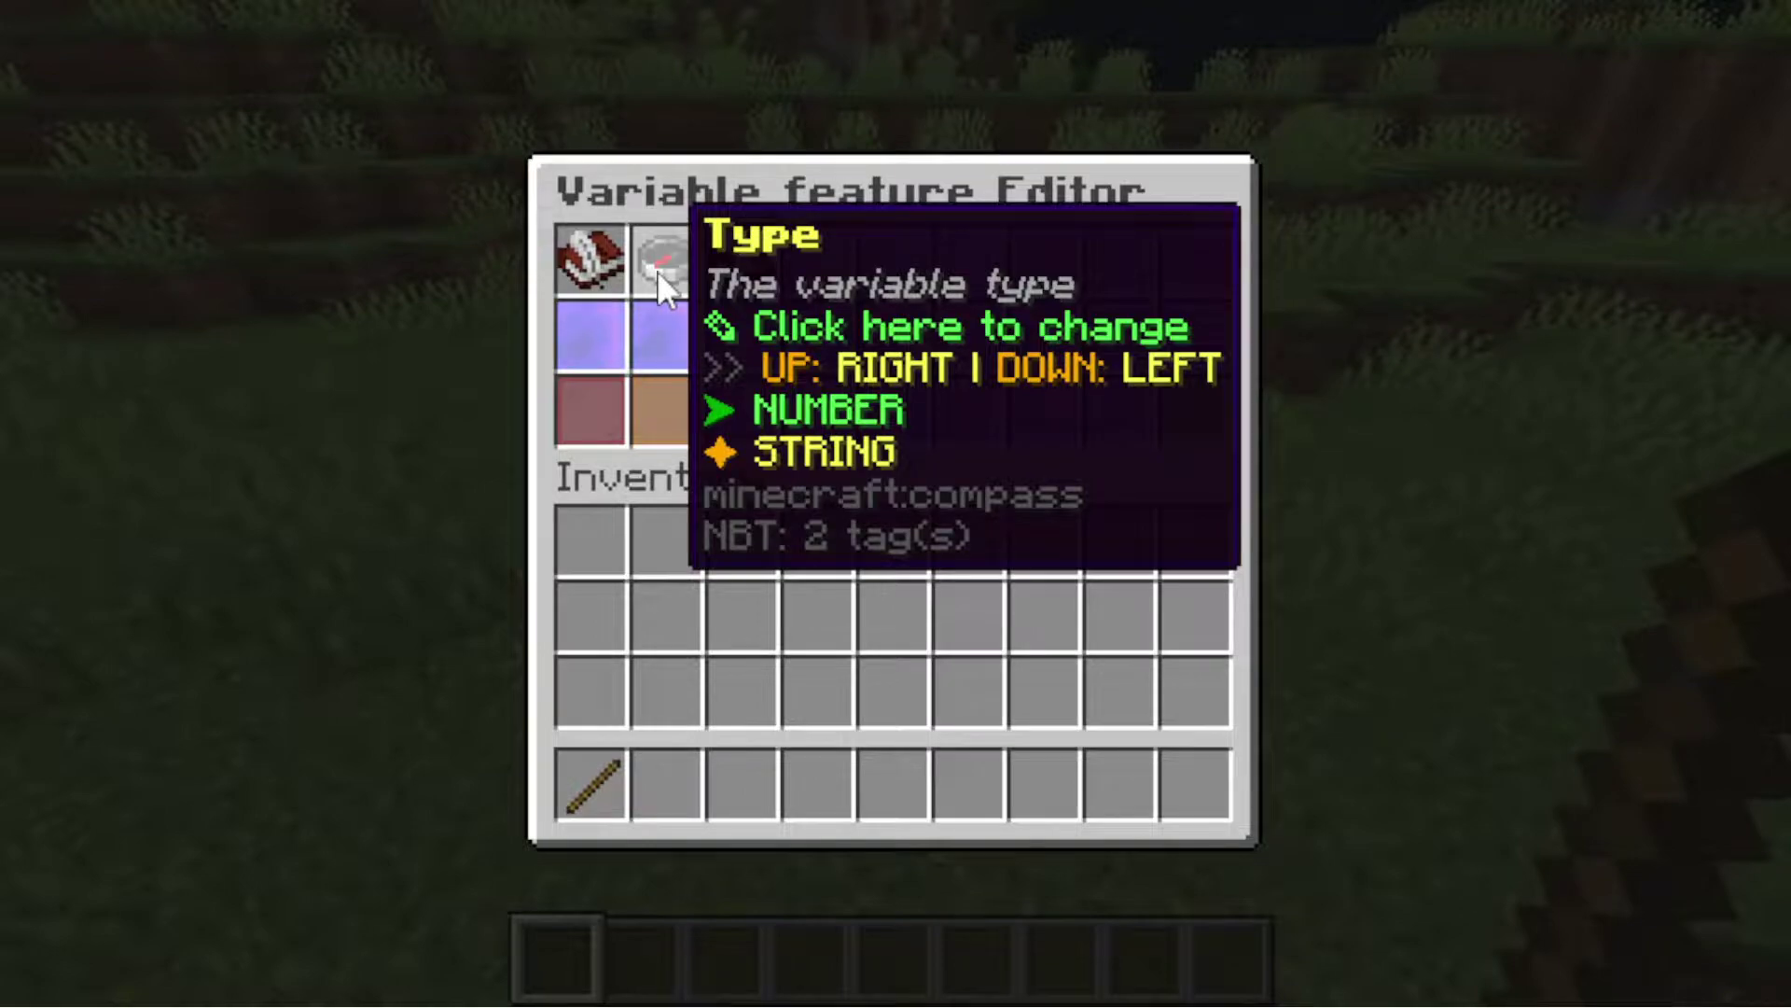
left_click(657, 270)
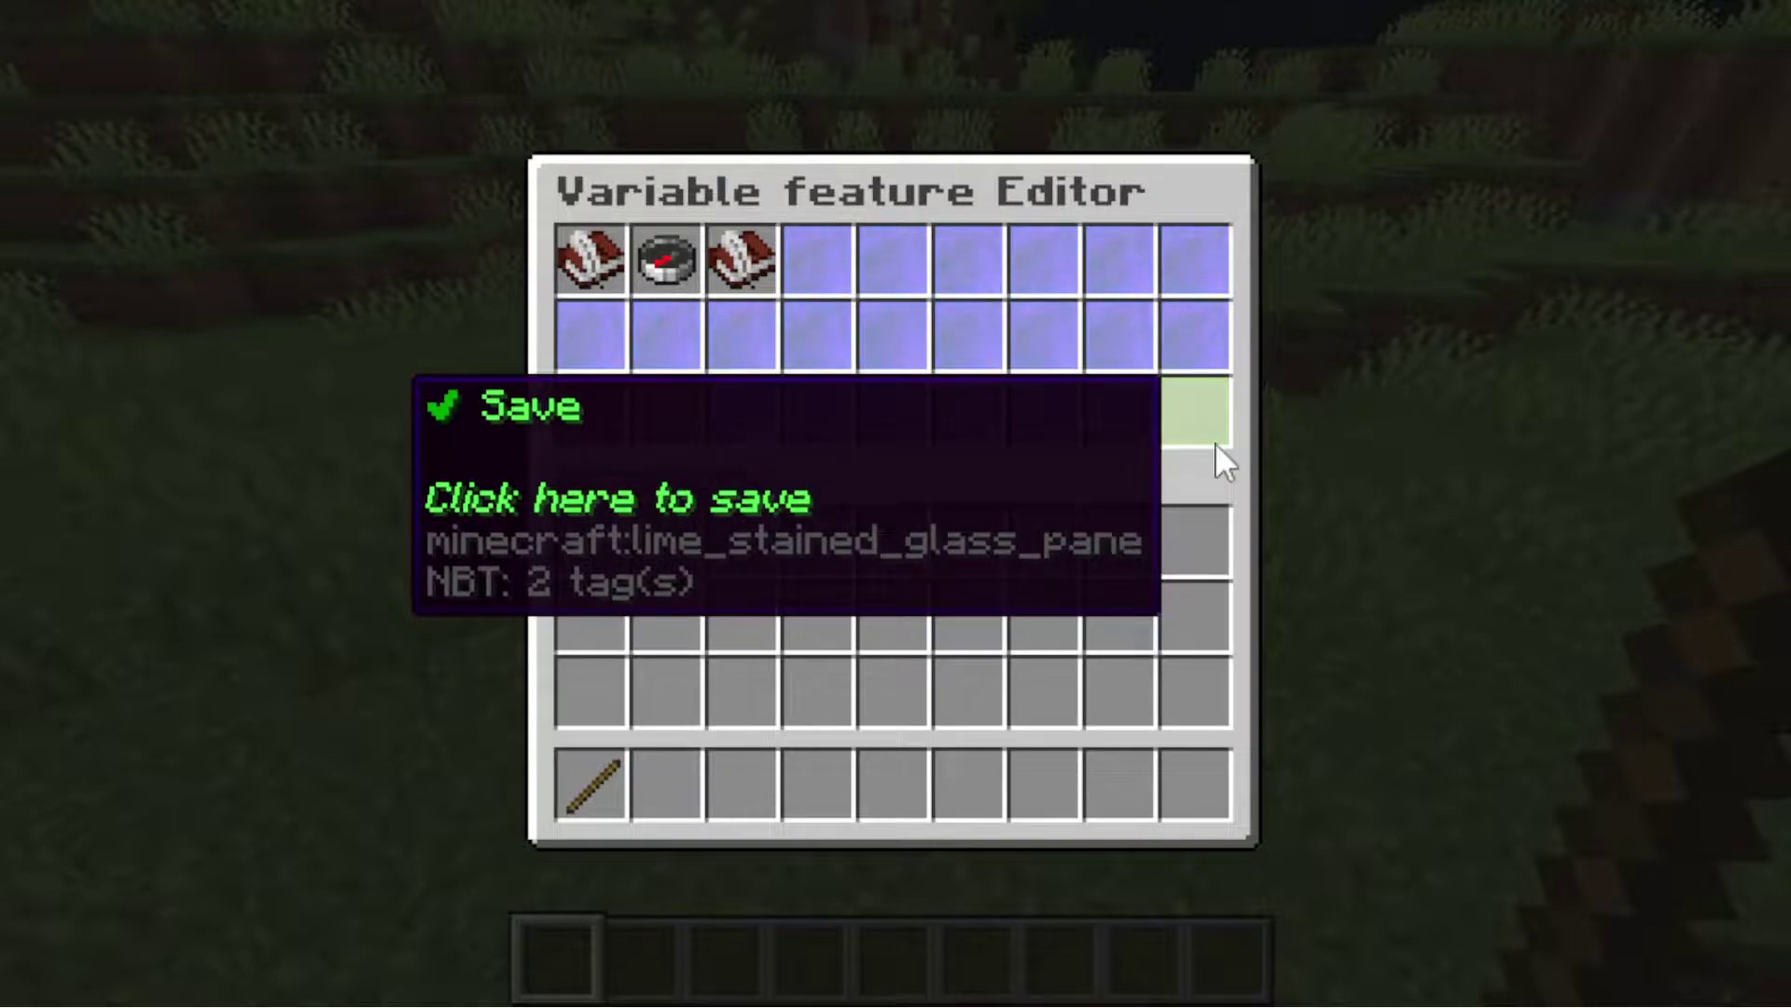
left_click(1215, 442)
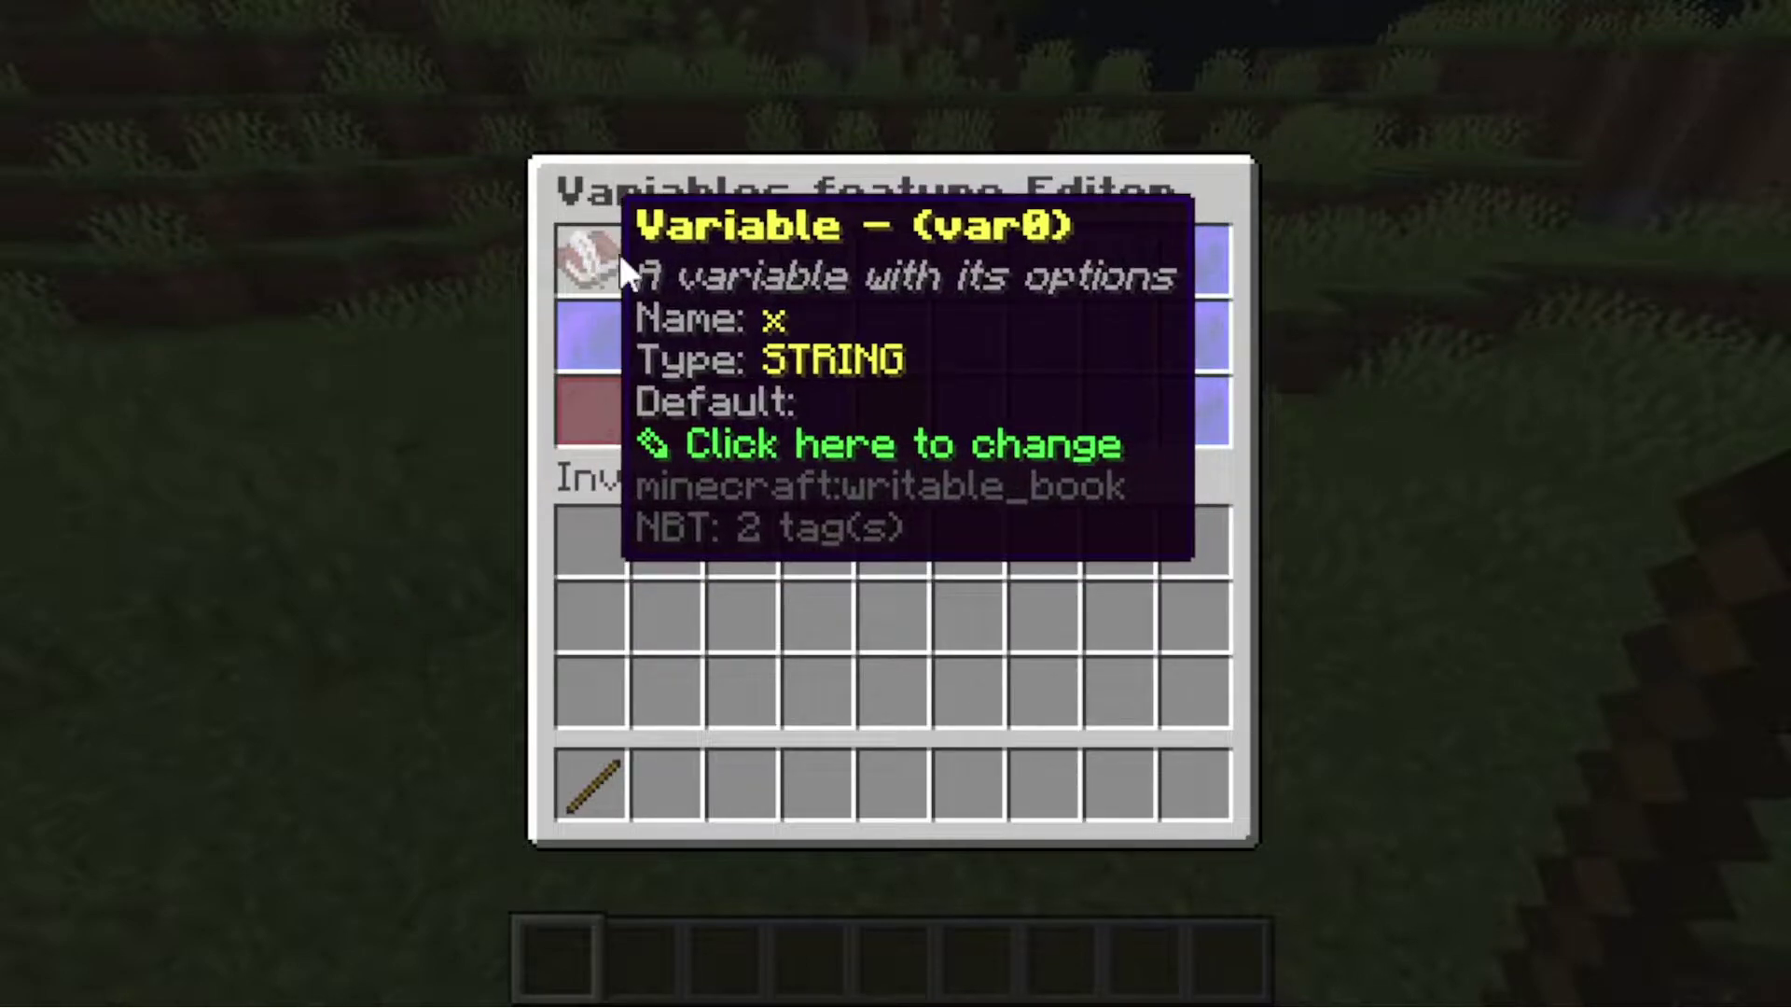
Return to the item editor and add a new activator.
left_click(618, 418)
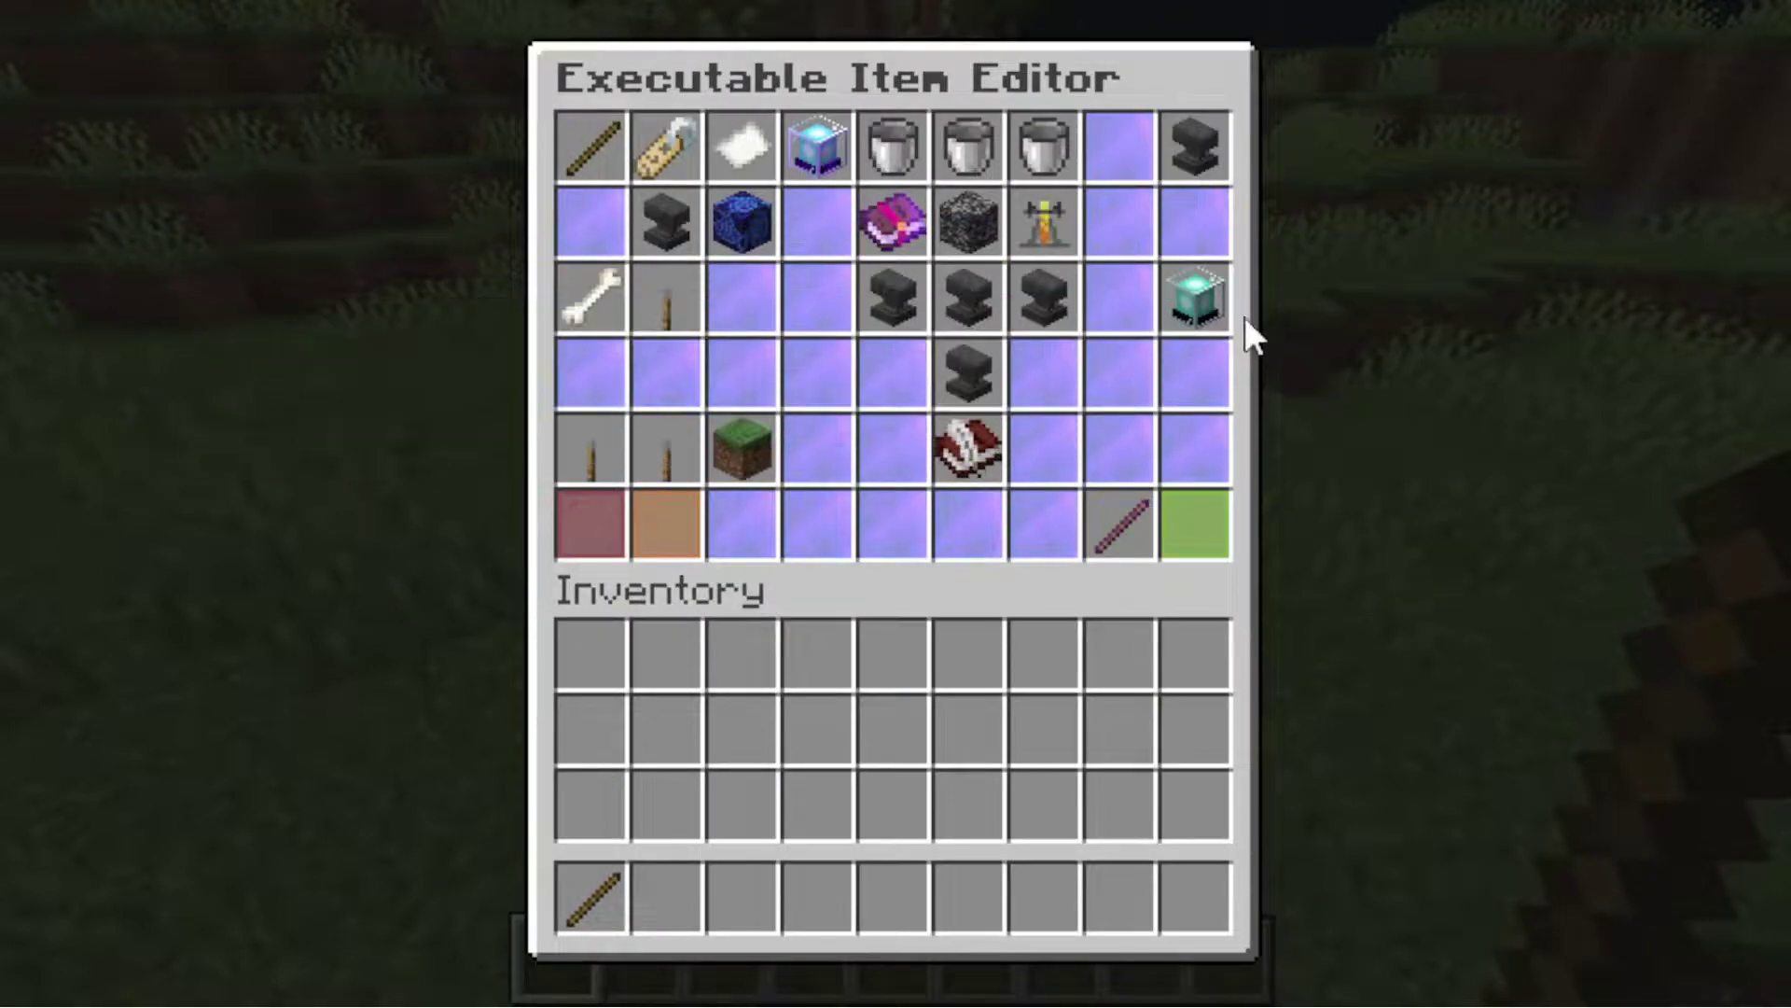
left_click(1193, 293)
left_click(896, 417)
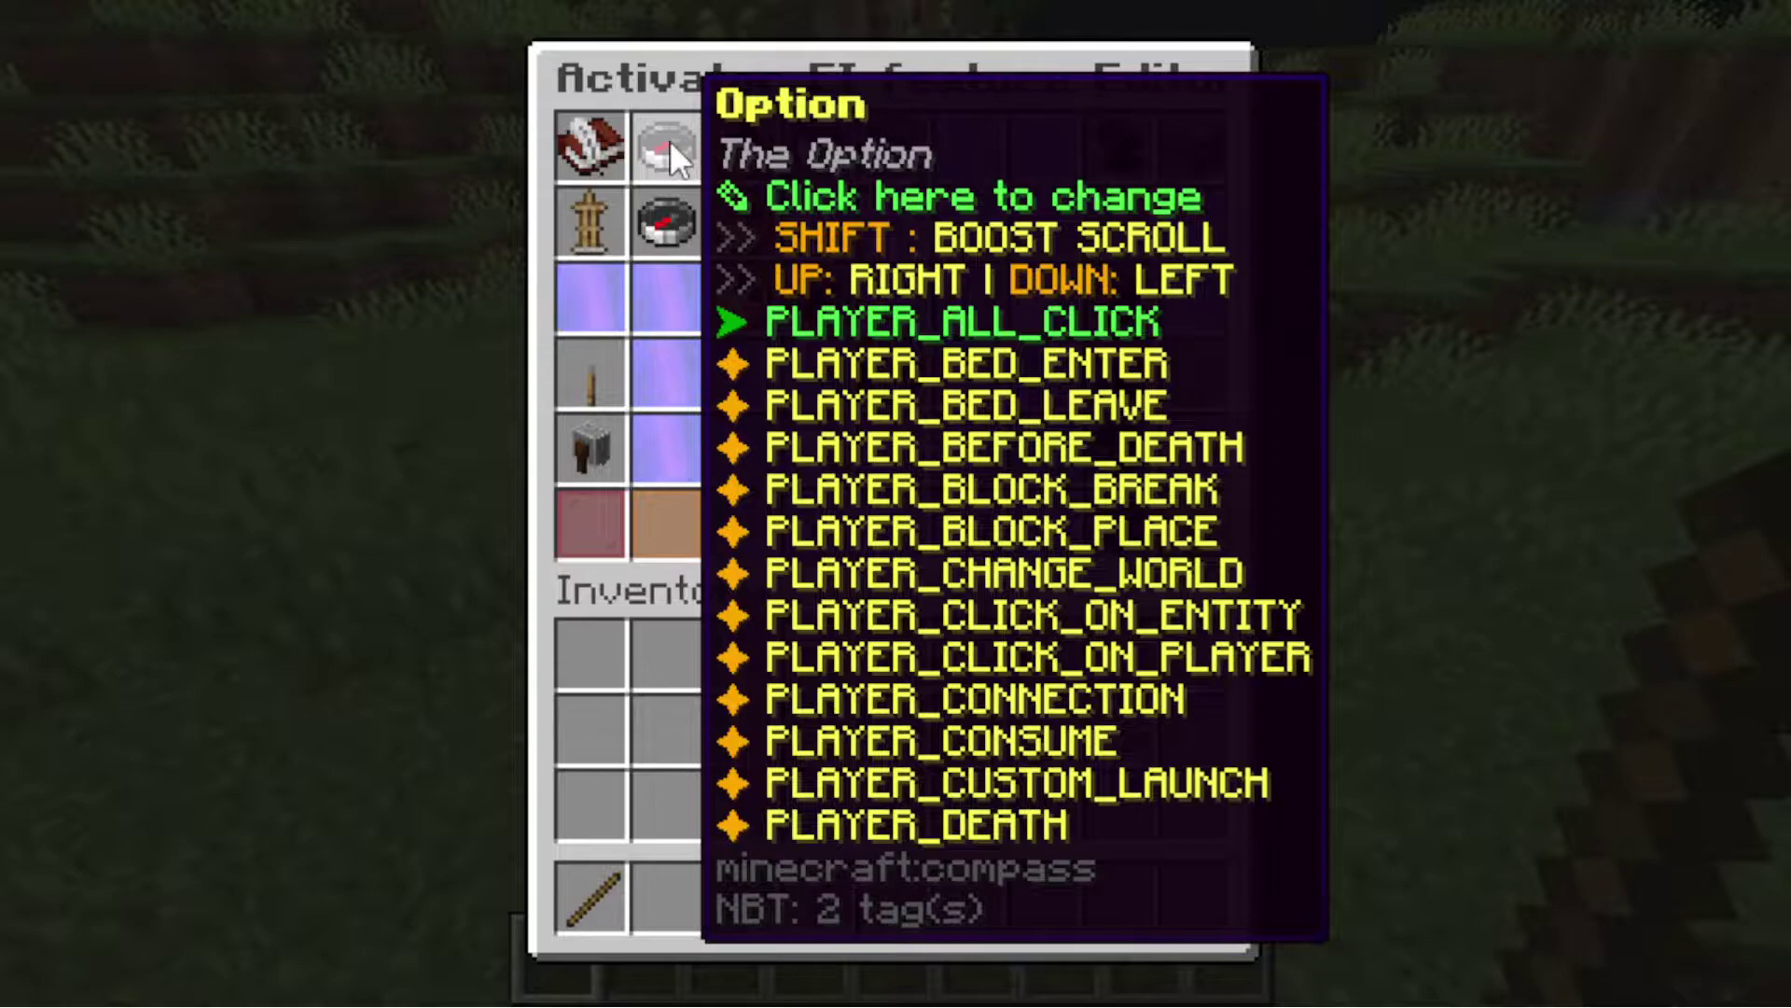
Cycle the activator option to PLAYER_RIGHT_CLICK and set Type Target to ONLY_BLOCK.
right_click(670, 140)
right_click(670, 140)
right_click(663, 141)
right_click(658, 141)
right_click(653, 142)
right_click(648, 141)
scroll(648, 143, "up", 11)
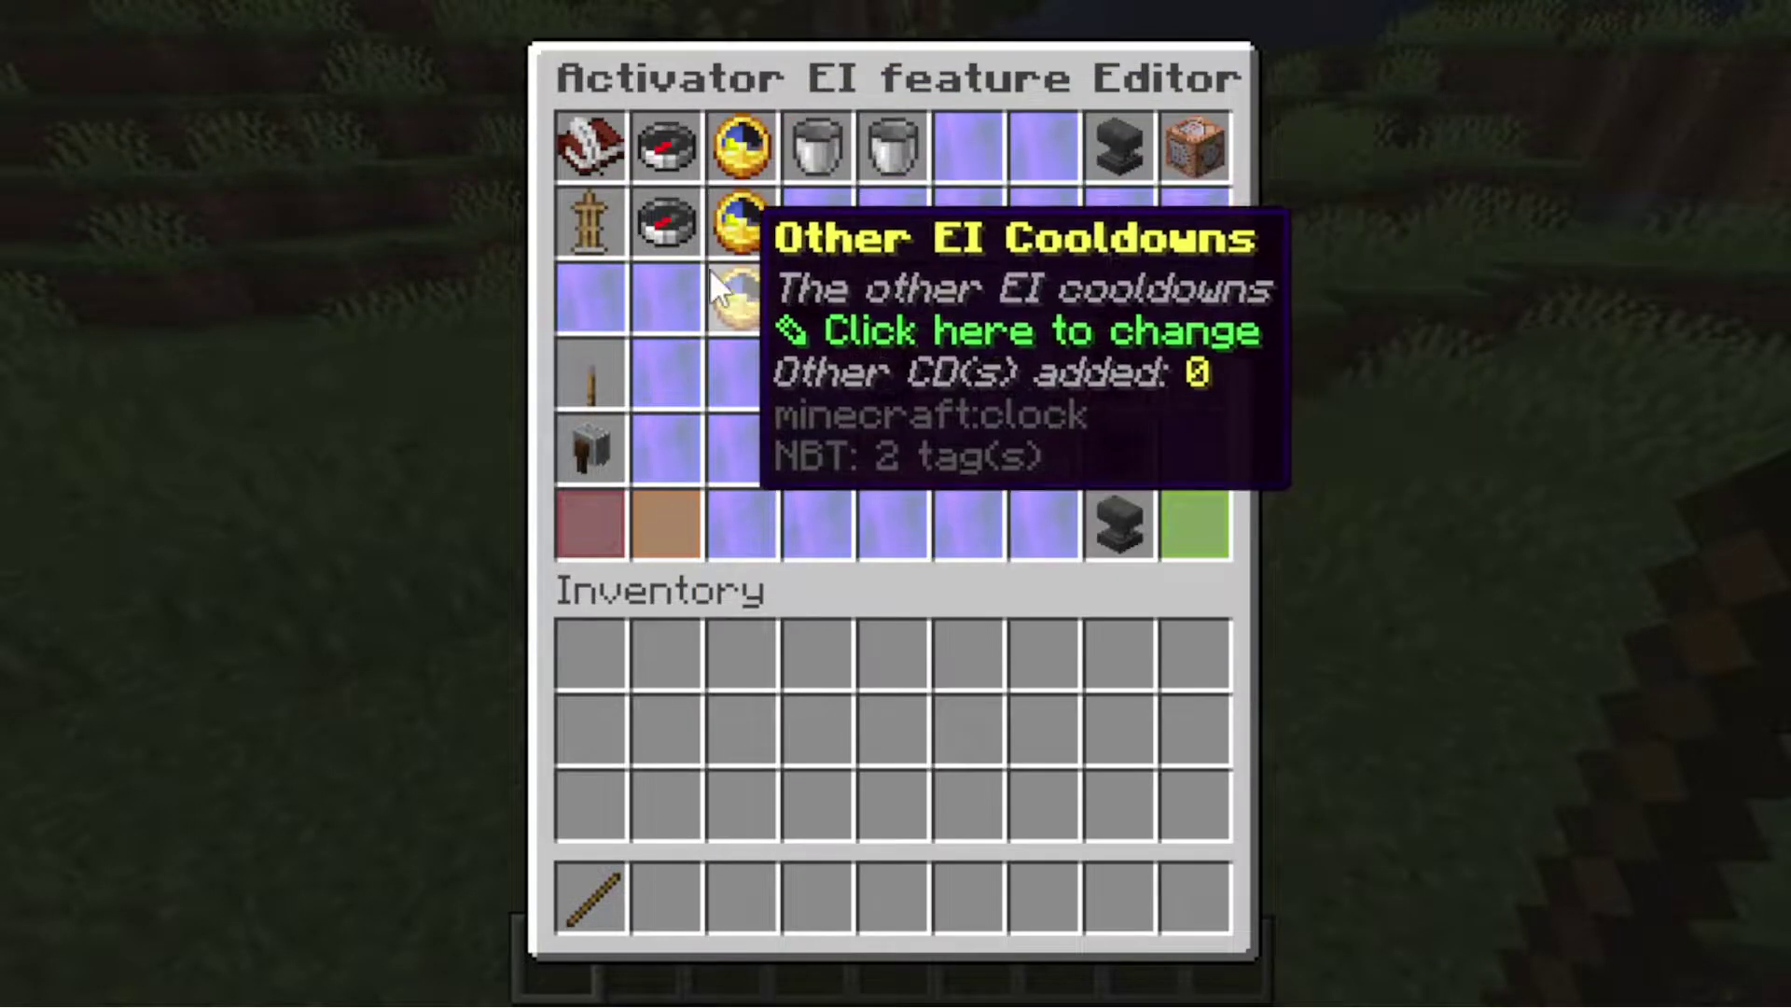
left_click(665, 209)
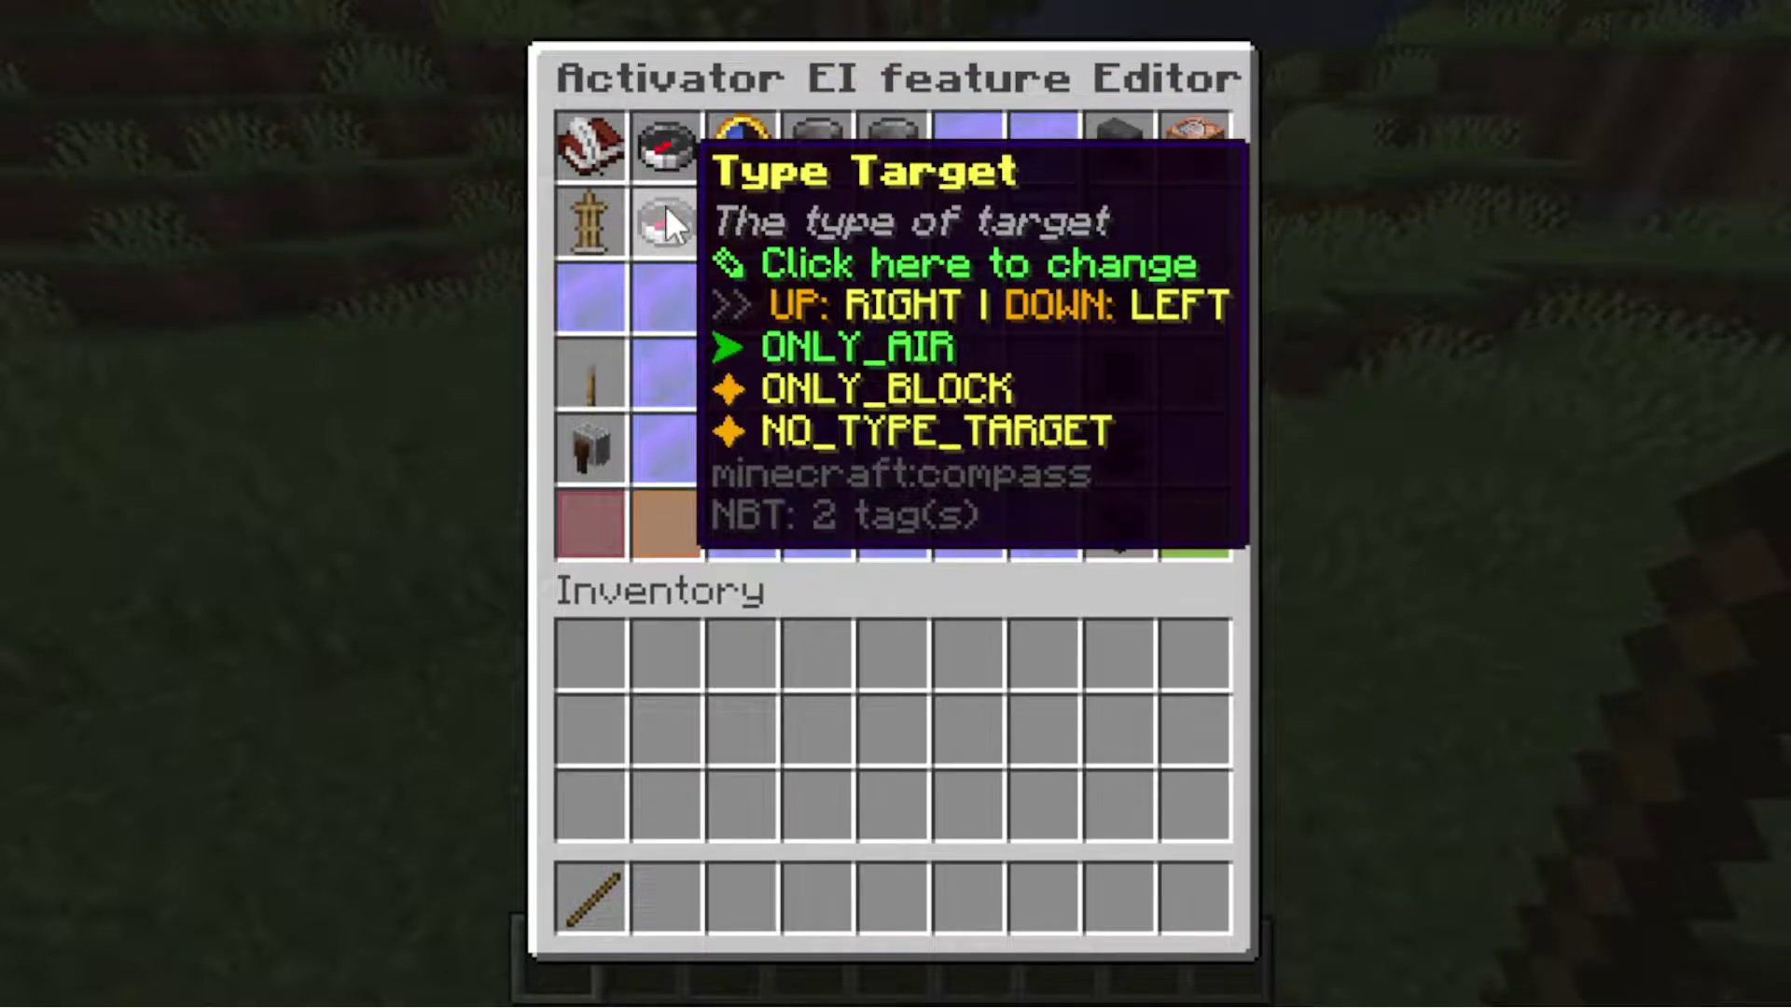
left_click(666, 209)
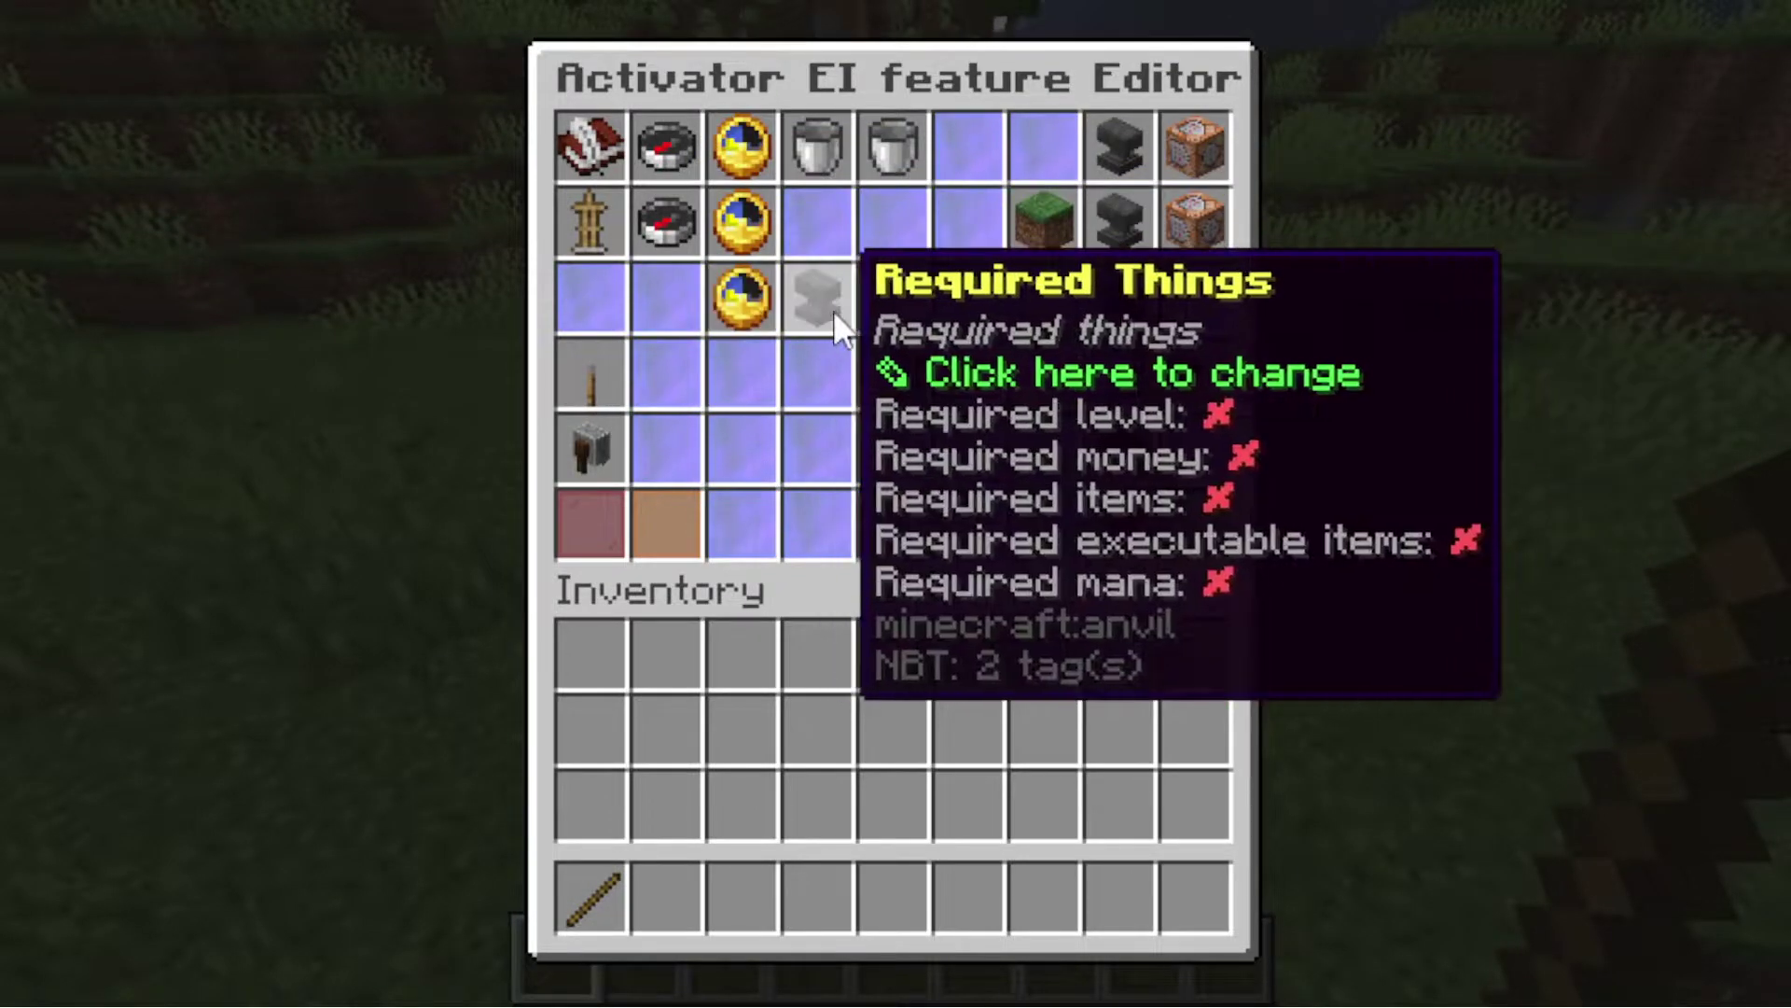
Add a variable update on the activator targeting variable x with type SET.
left_click(905, 391)
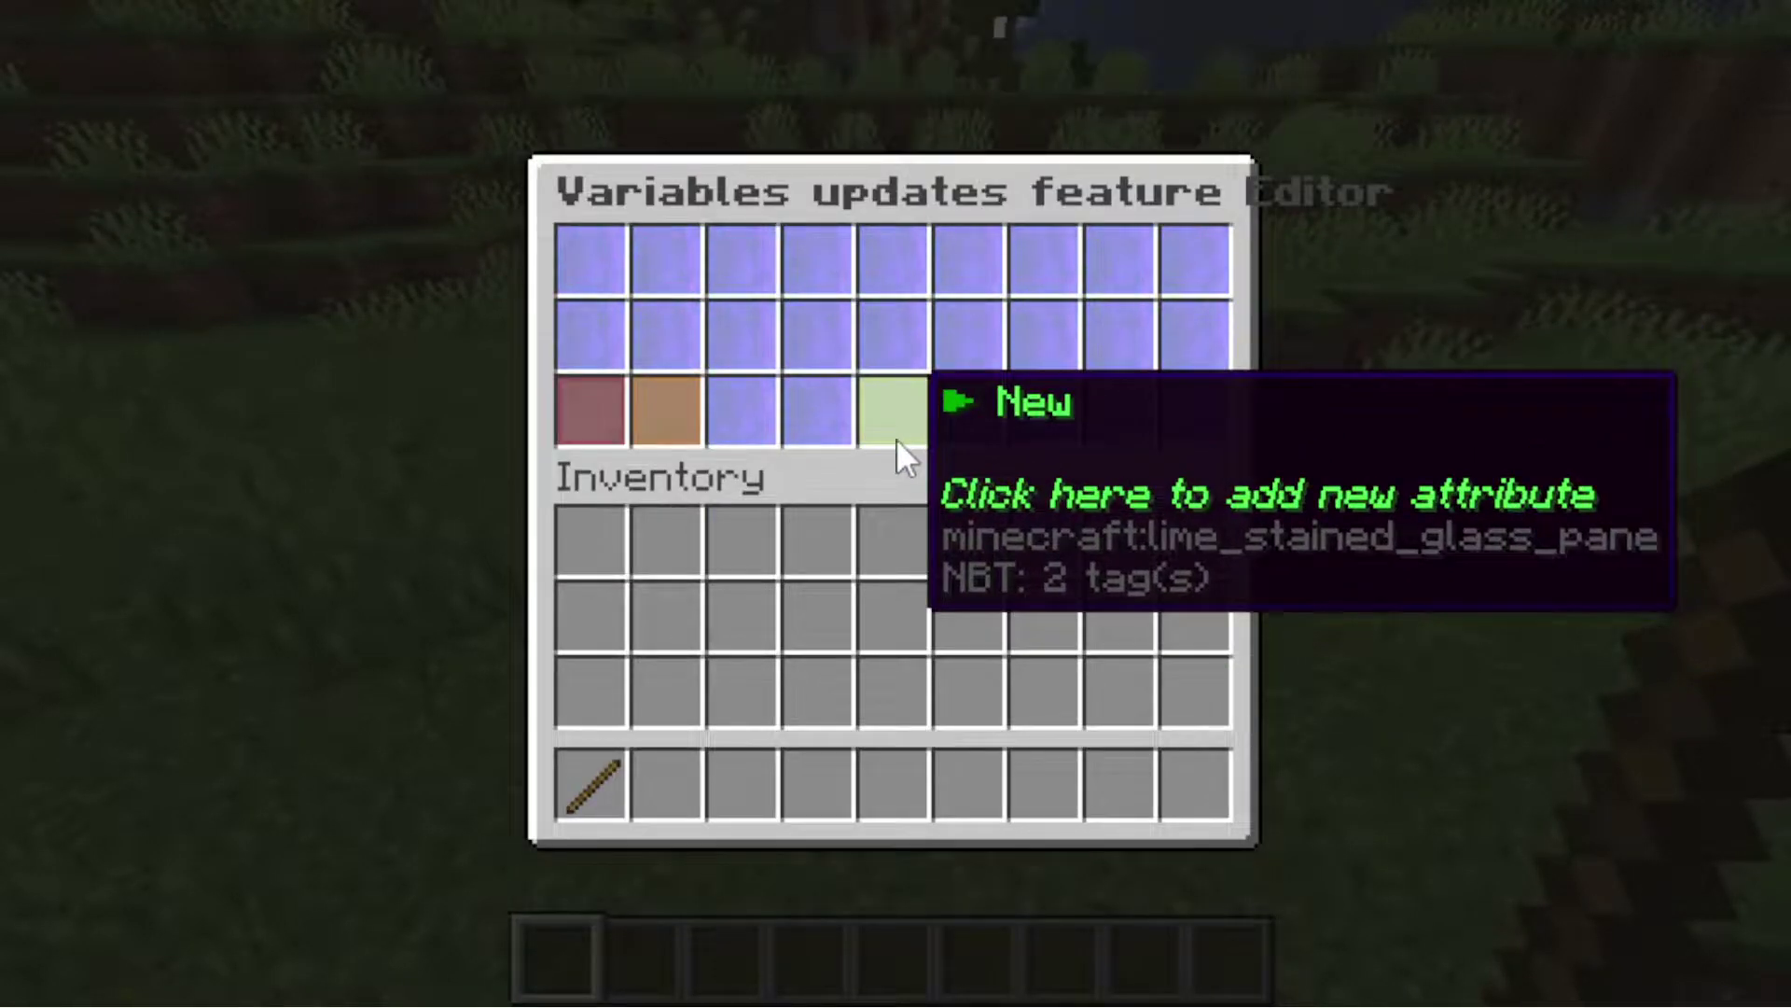
left_click(896, 423)
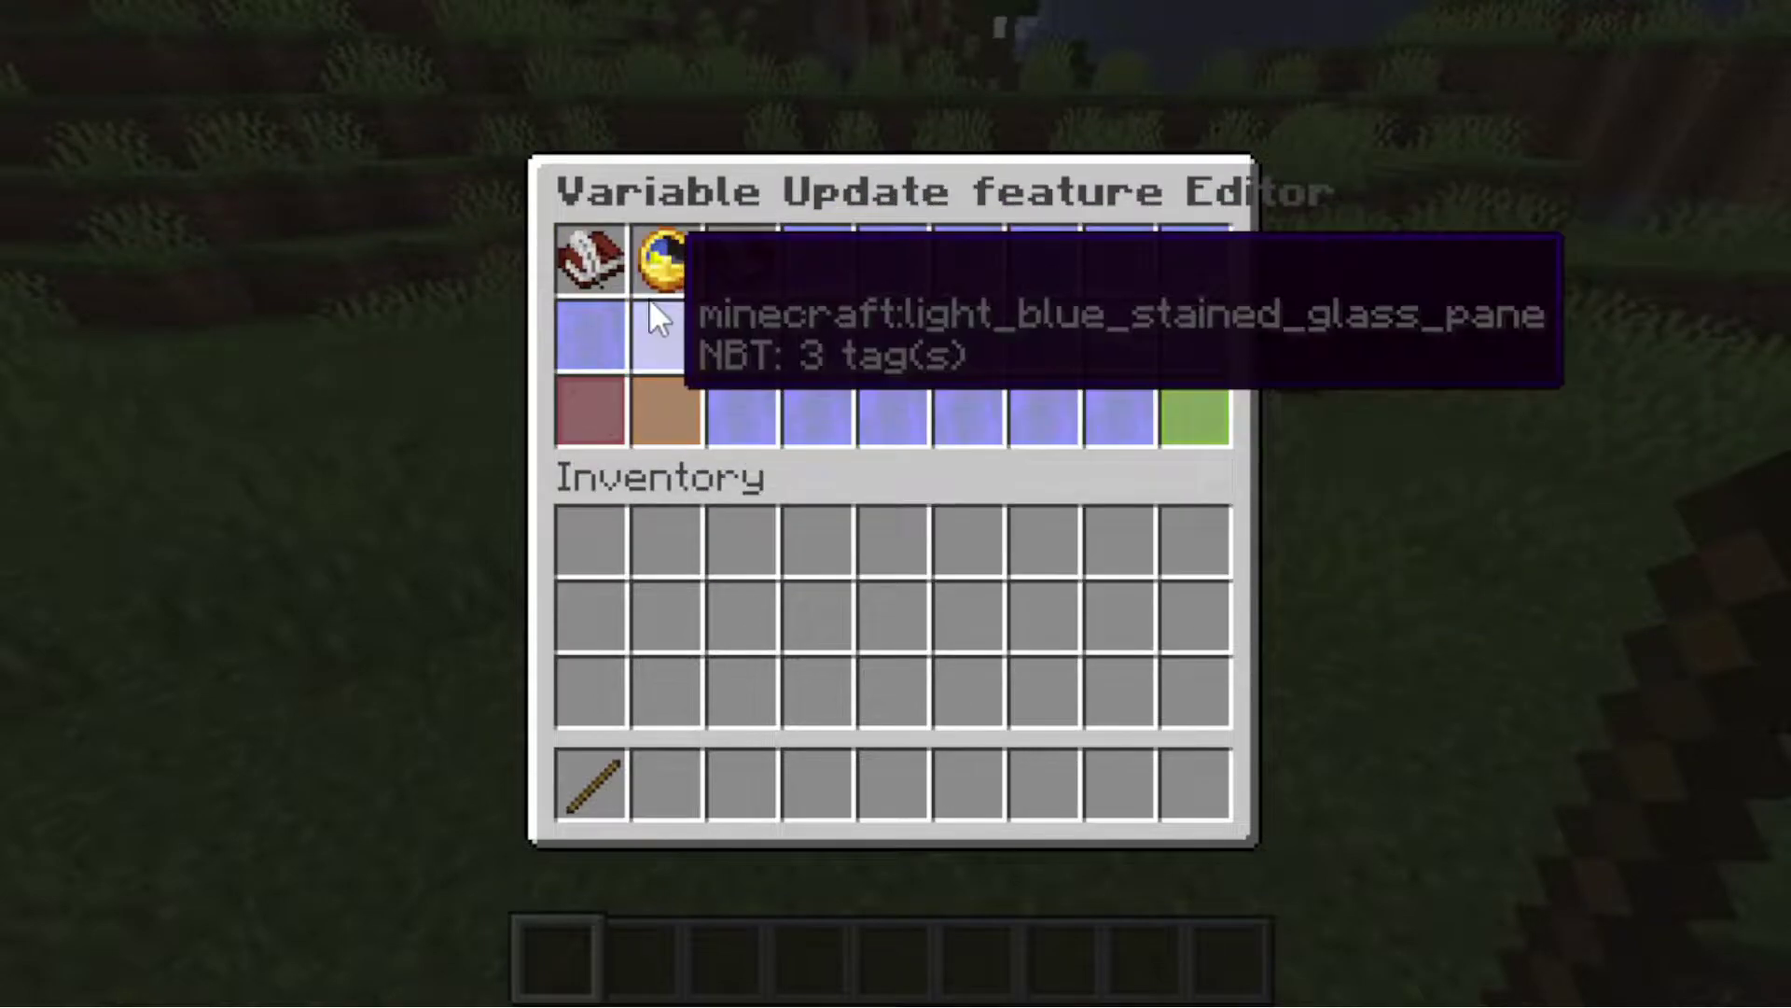
left_click(597, 282)
key("t")
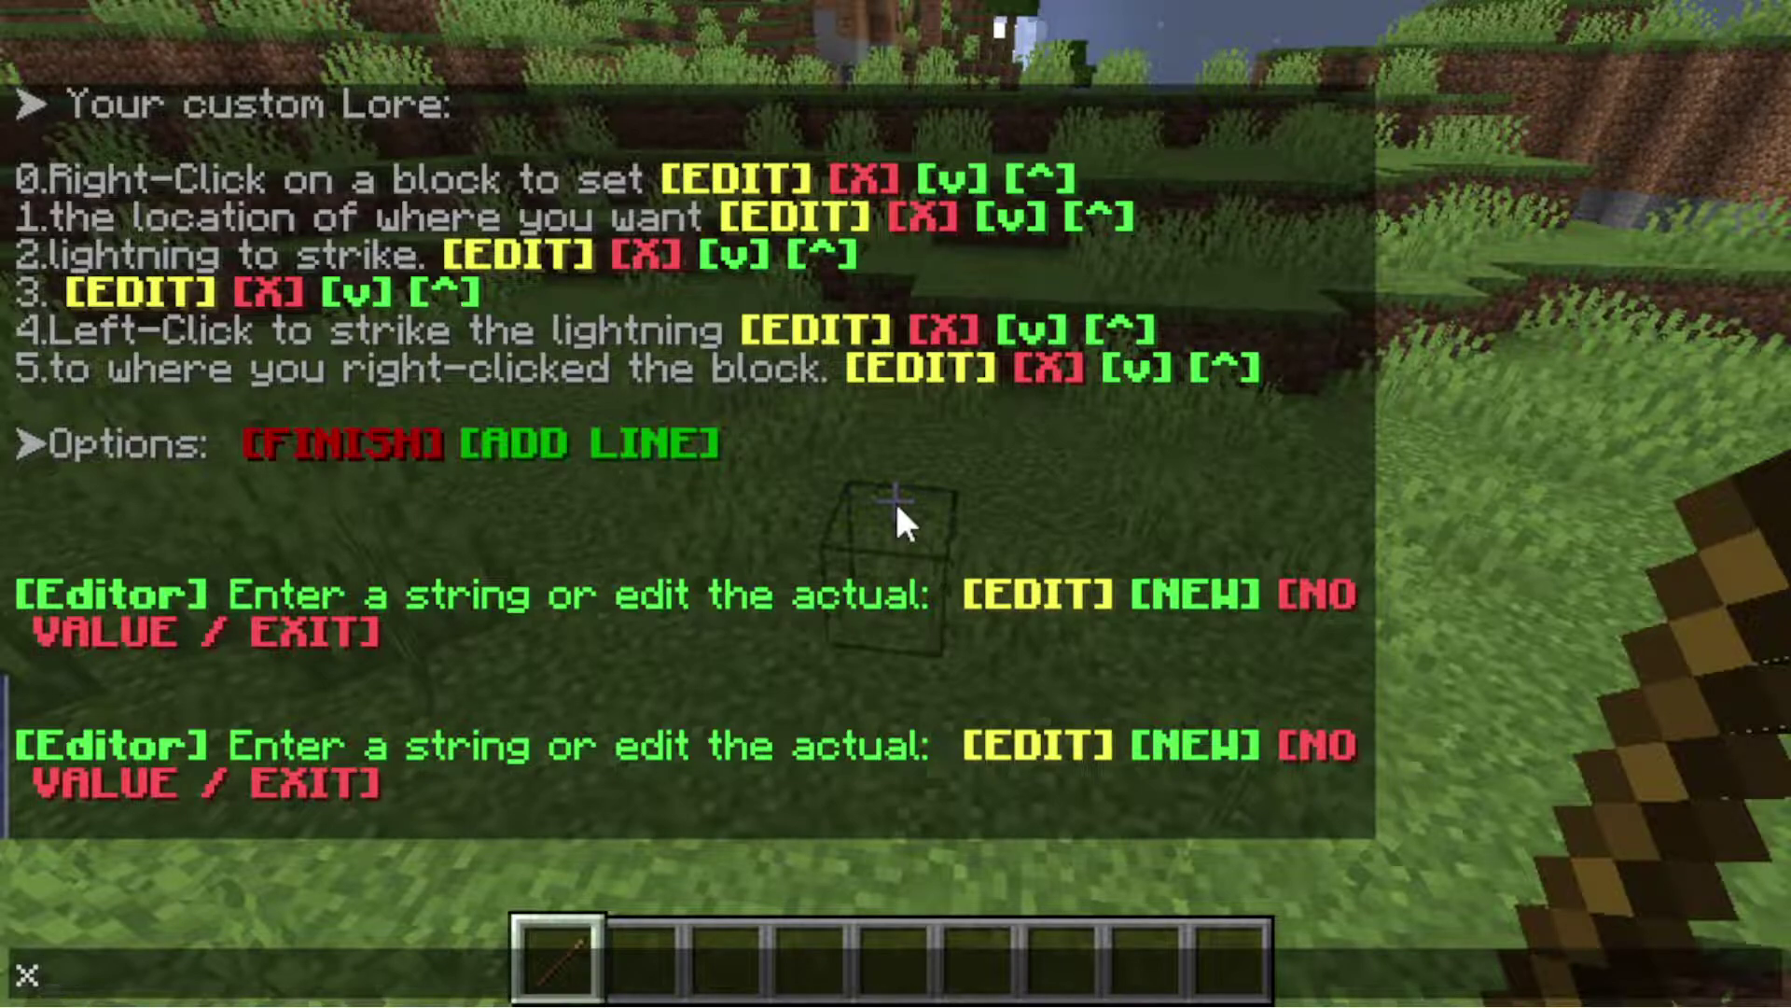
key("Return")
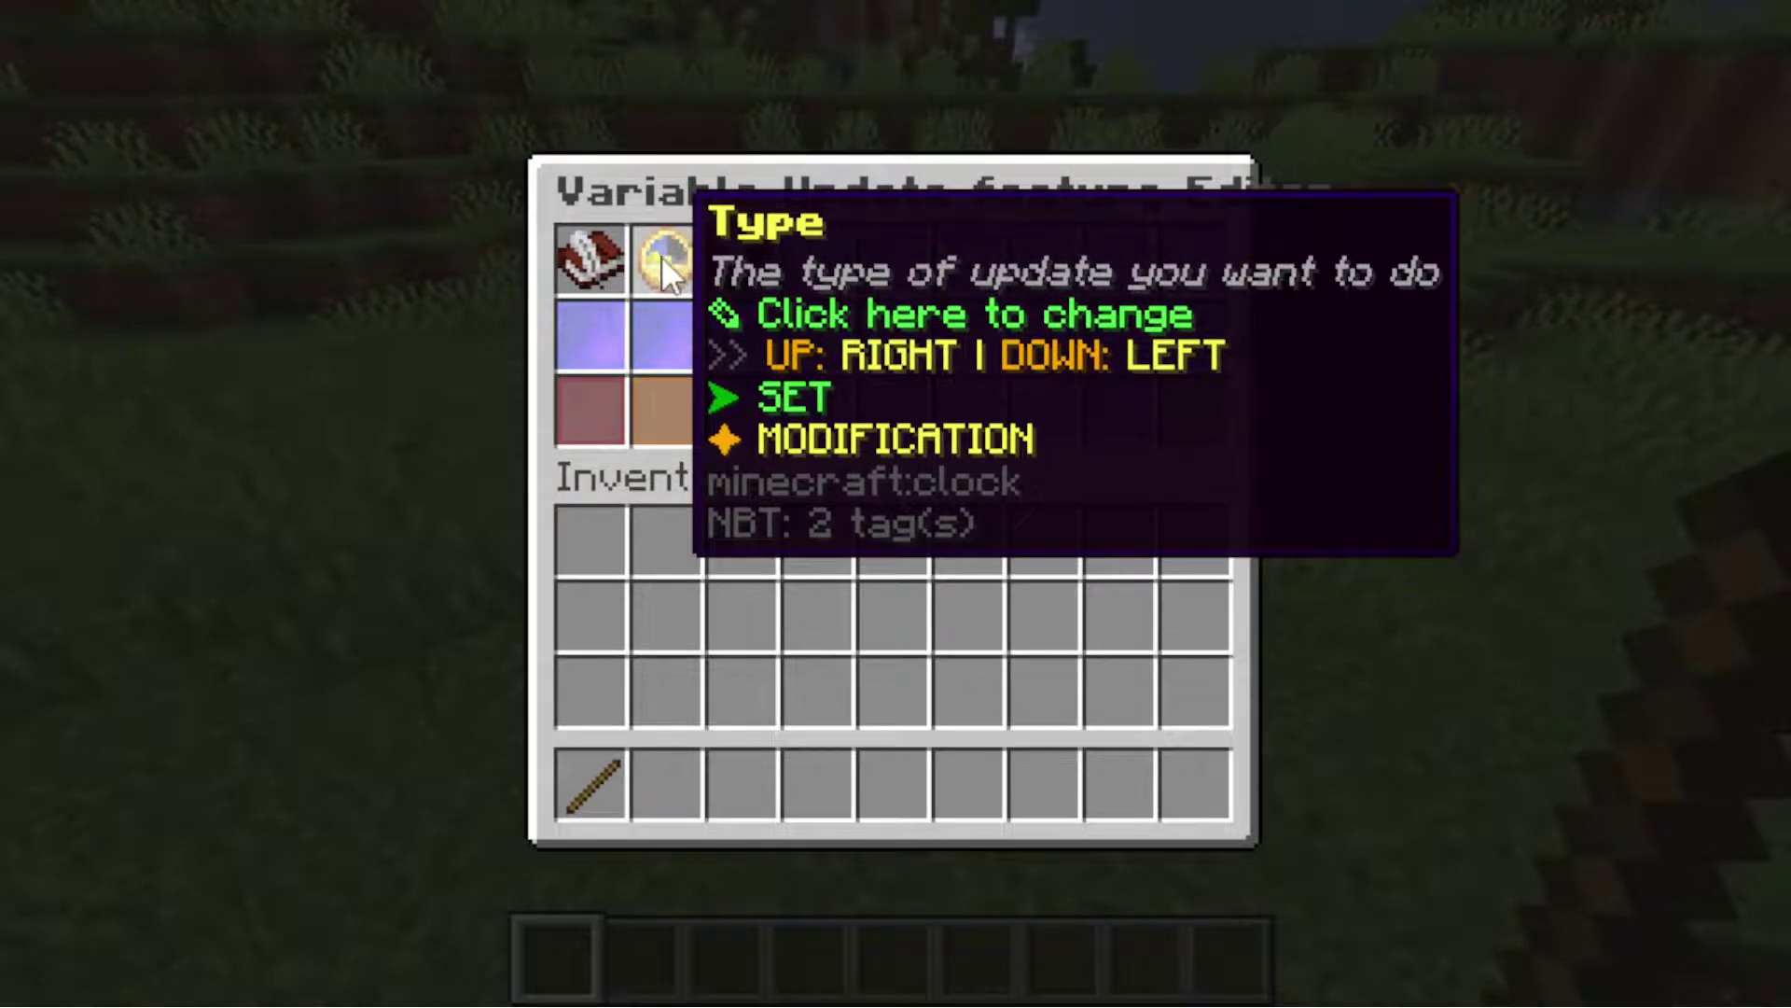
left_click(662, 255)
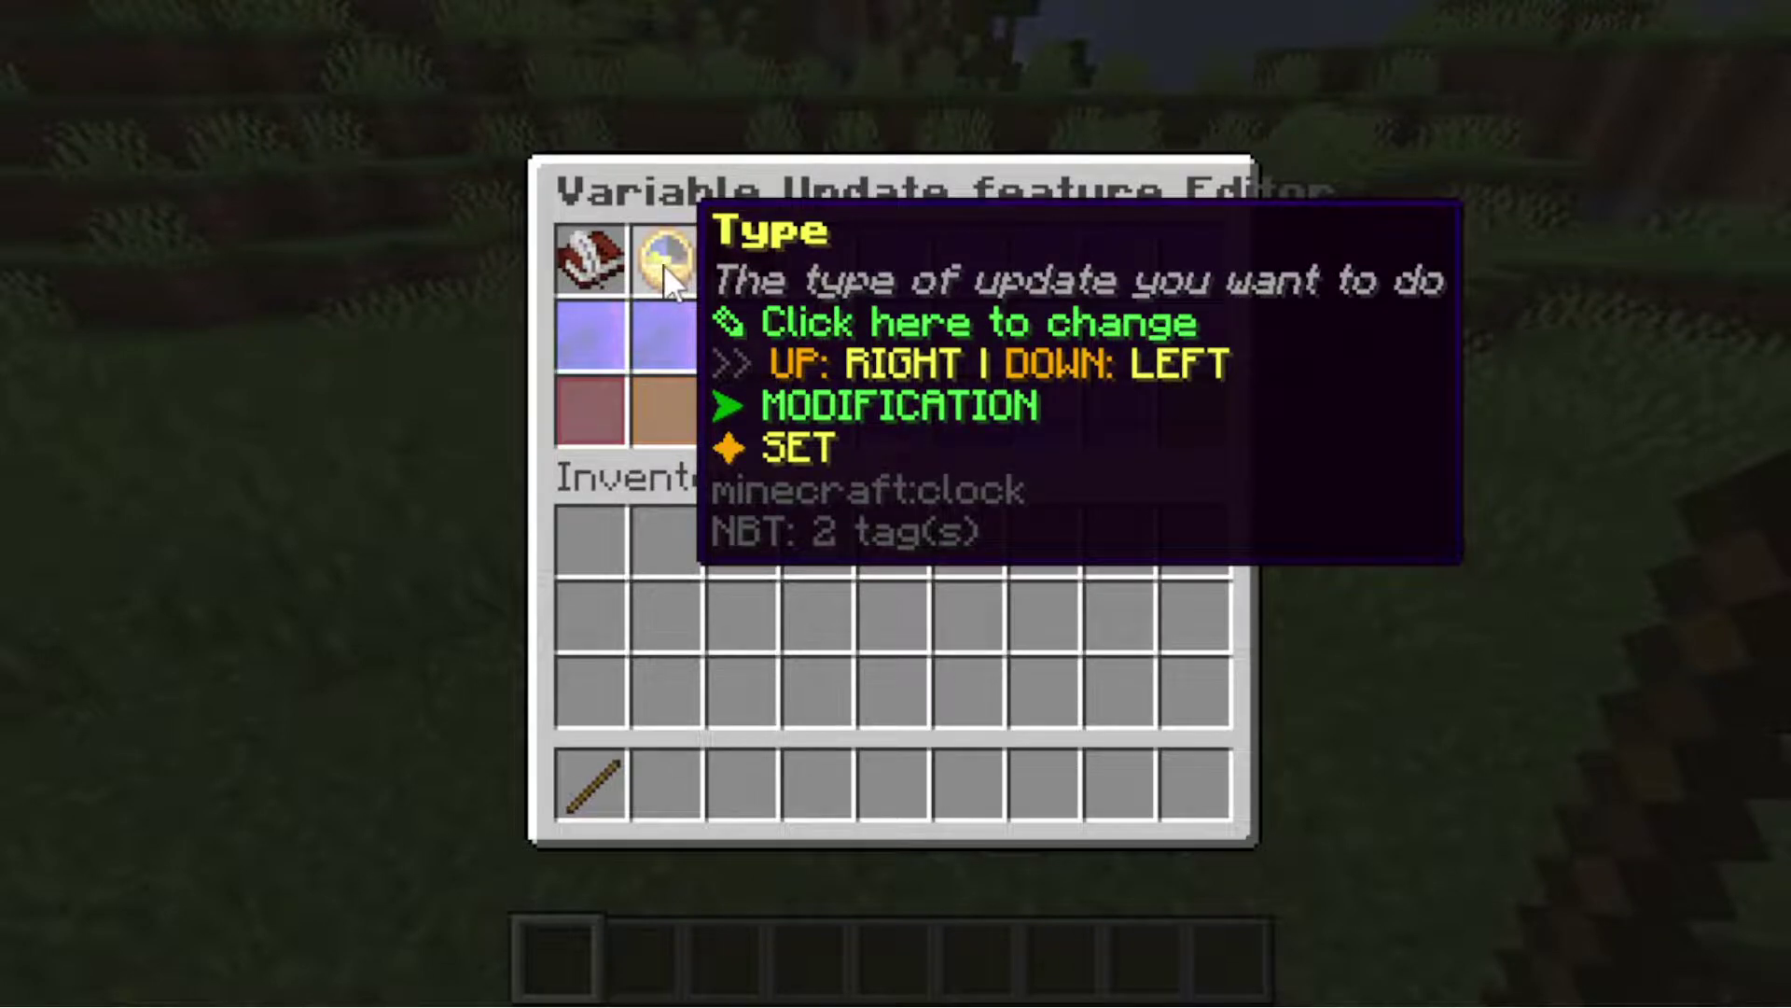
left_click(664, 265)
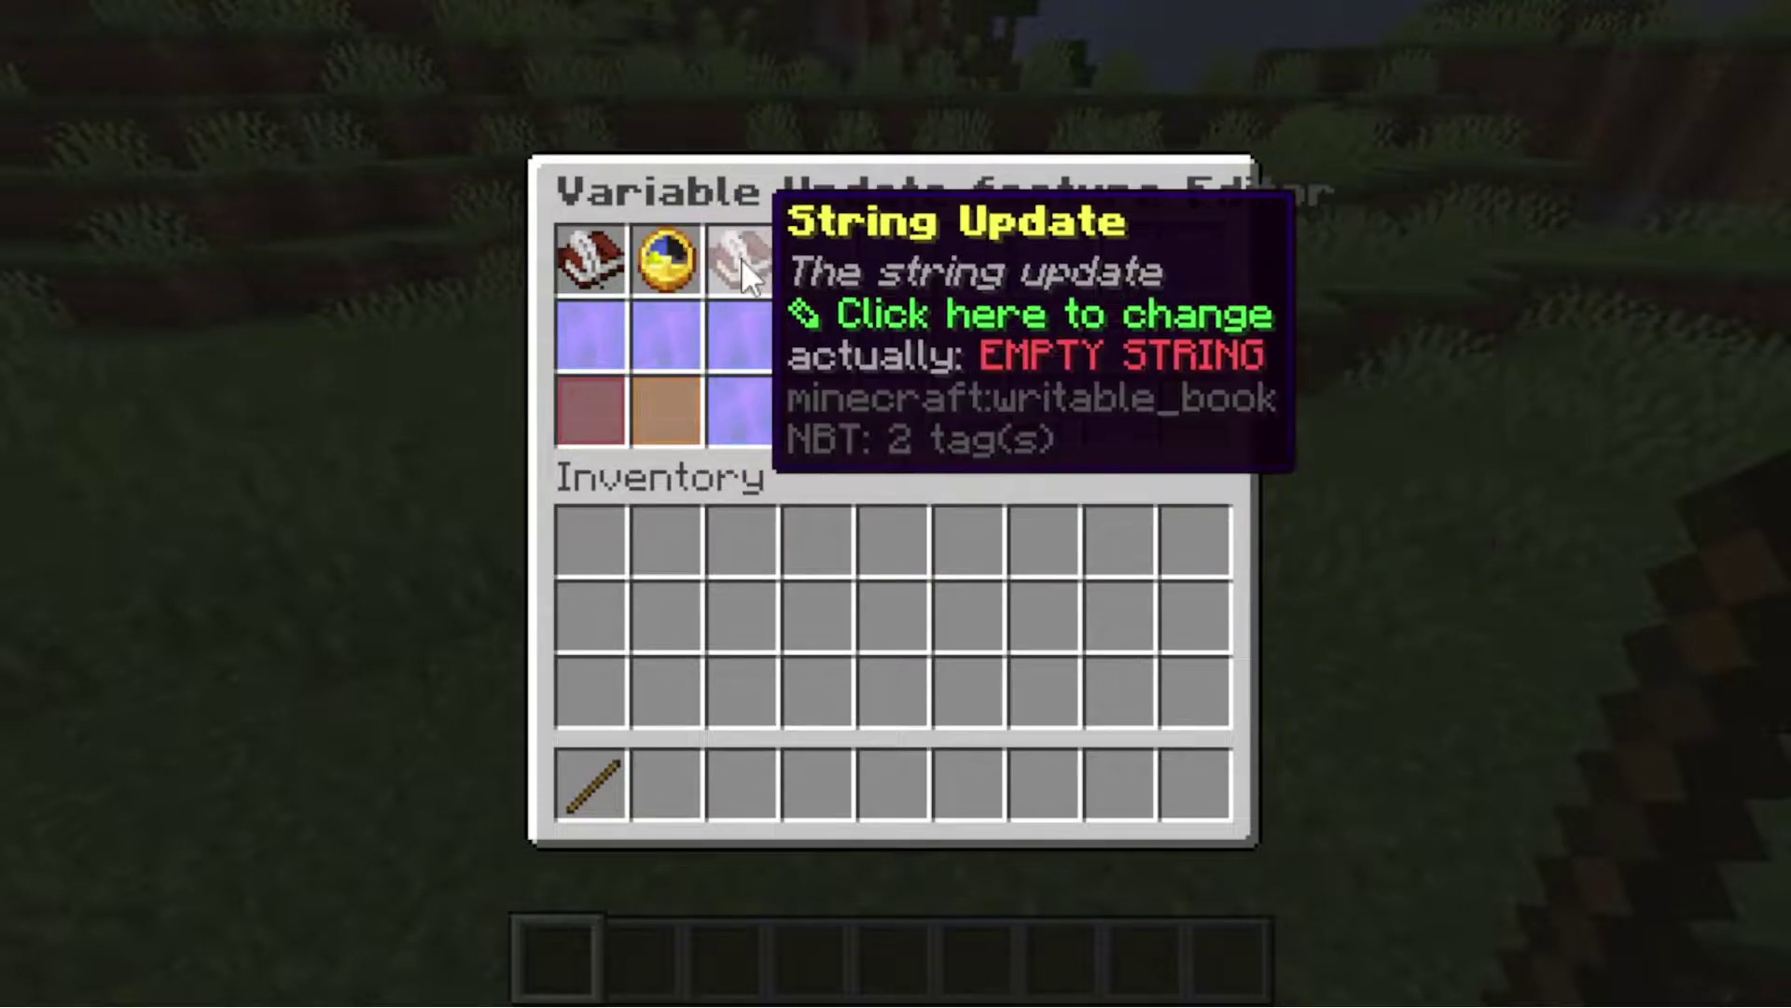
Enter '%block_x% %block_y% %block_z%' as the update's stored value.
left_click(741, 258)
key("t")
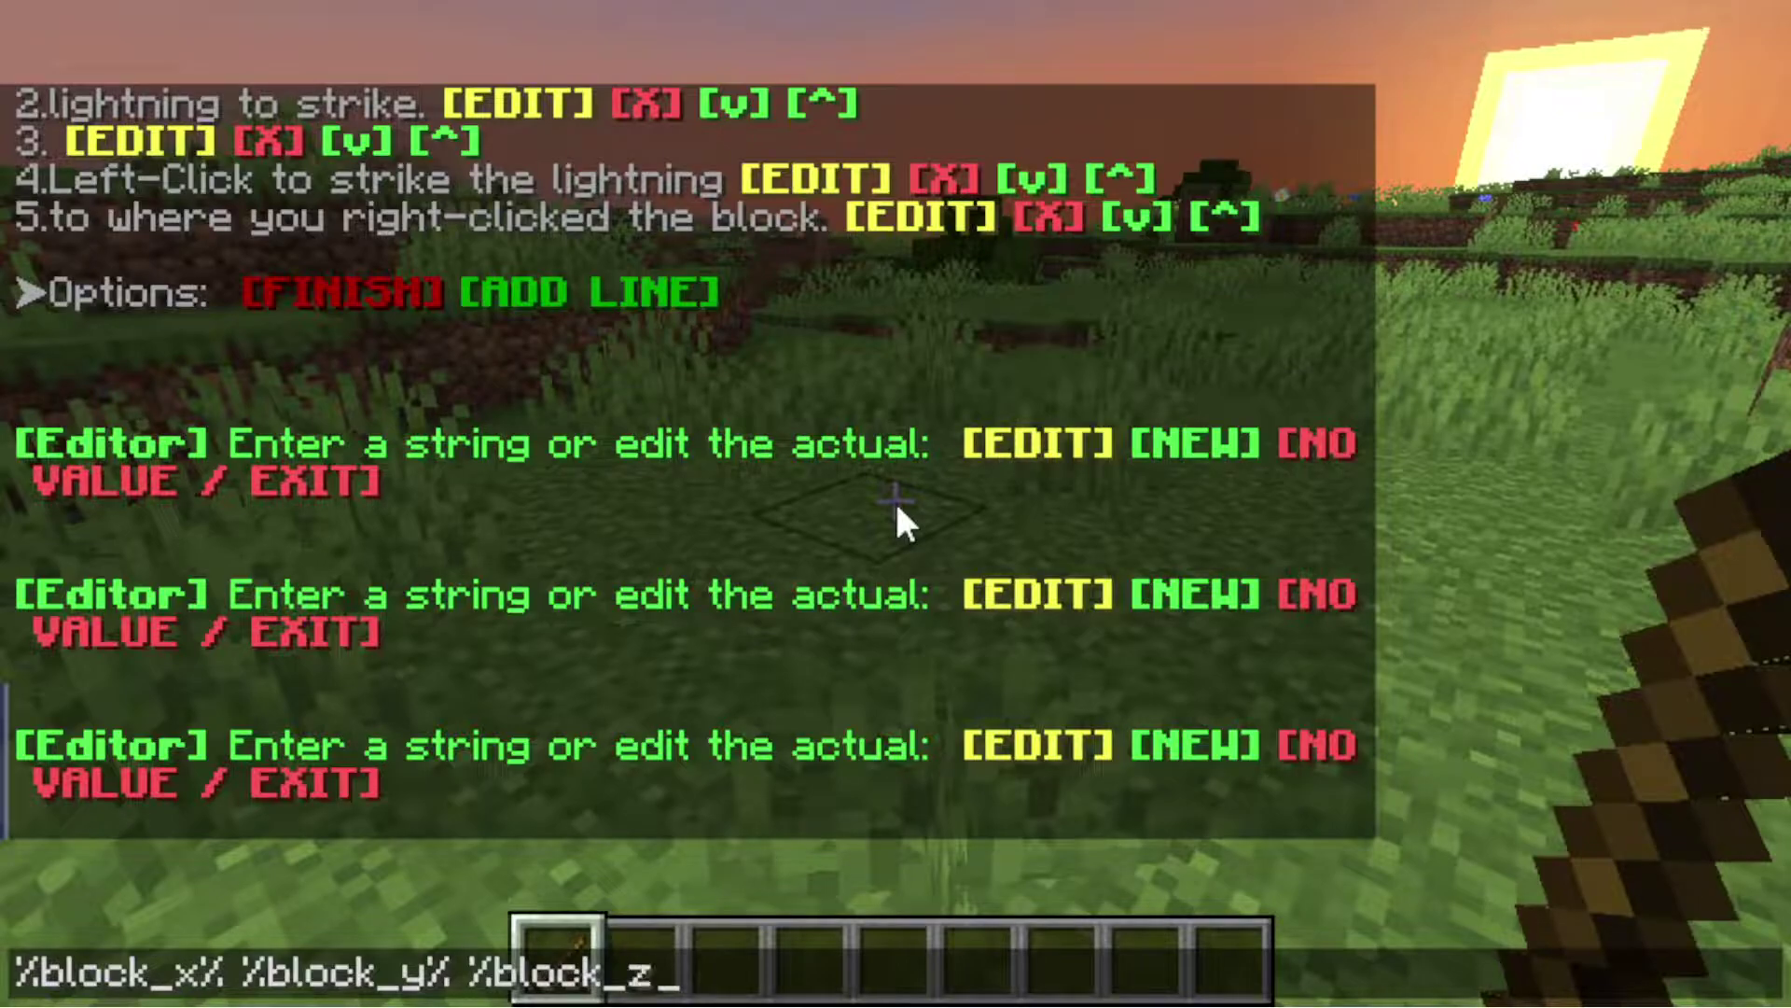
type("%")
key("Return")
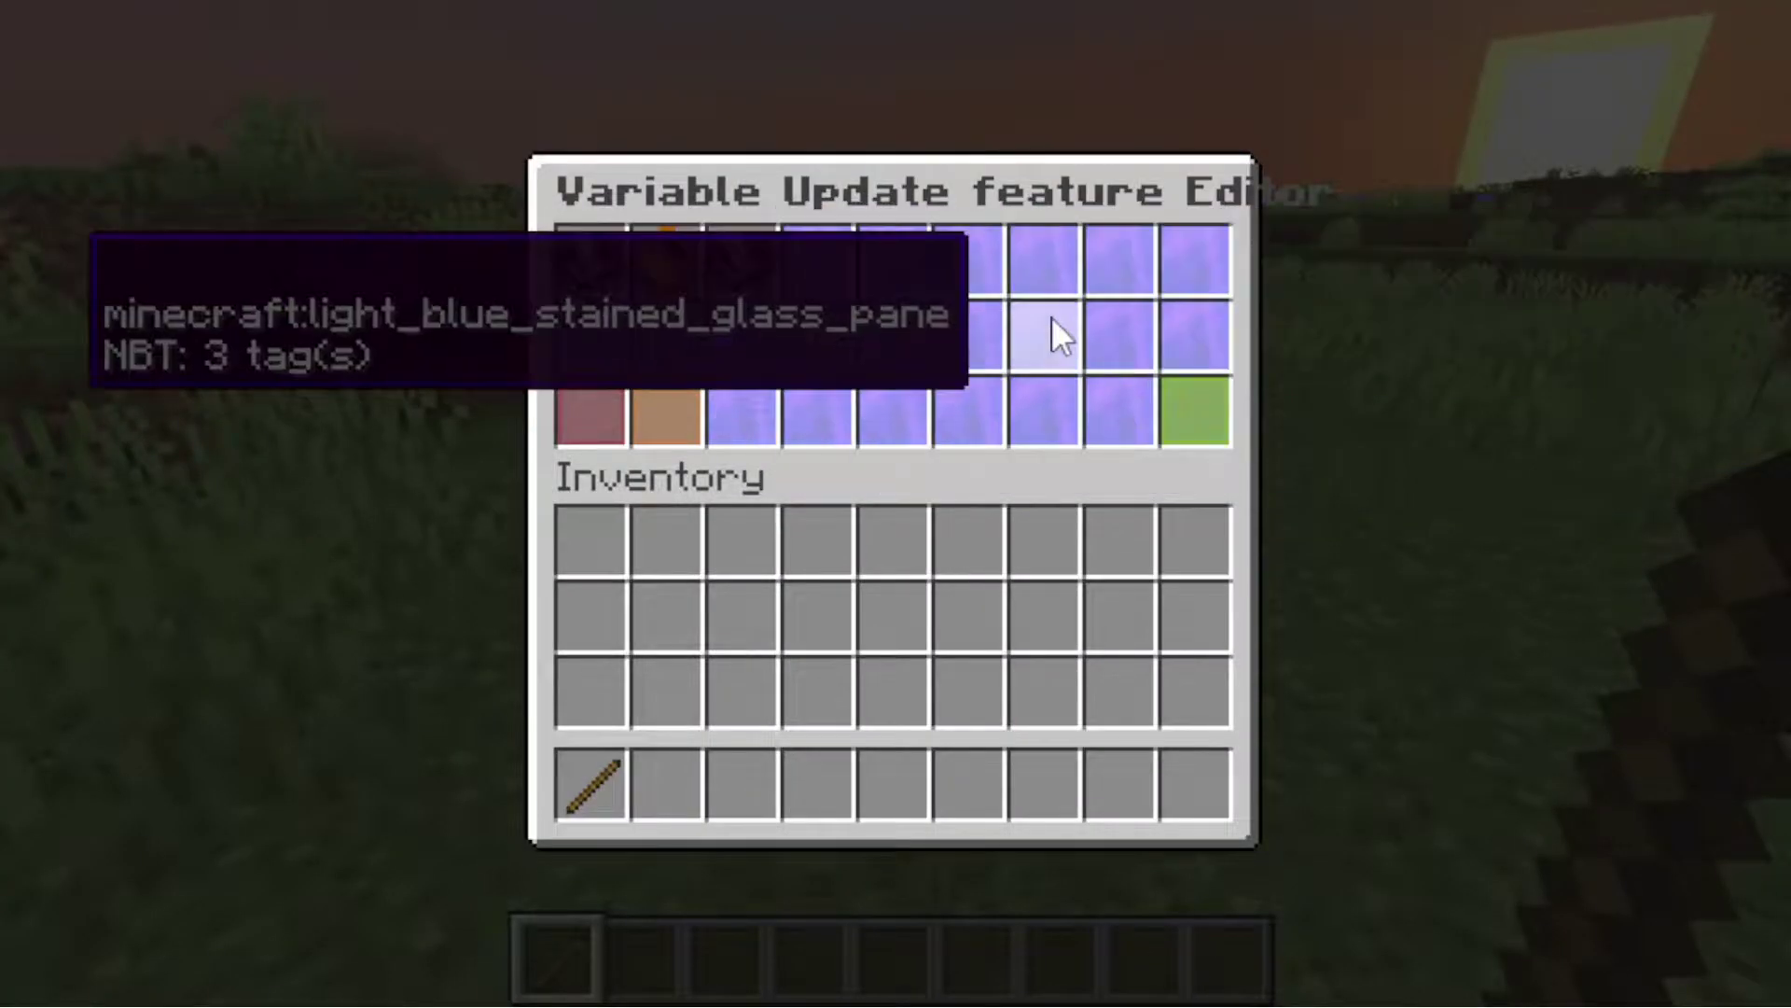
Save the variable update and the right-click activator.
left_click(1191, 410)
left_click(588, 409)
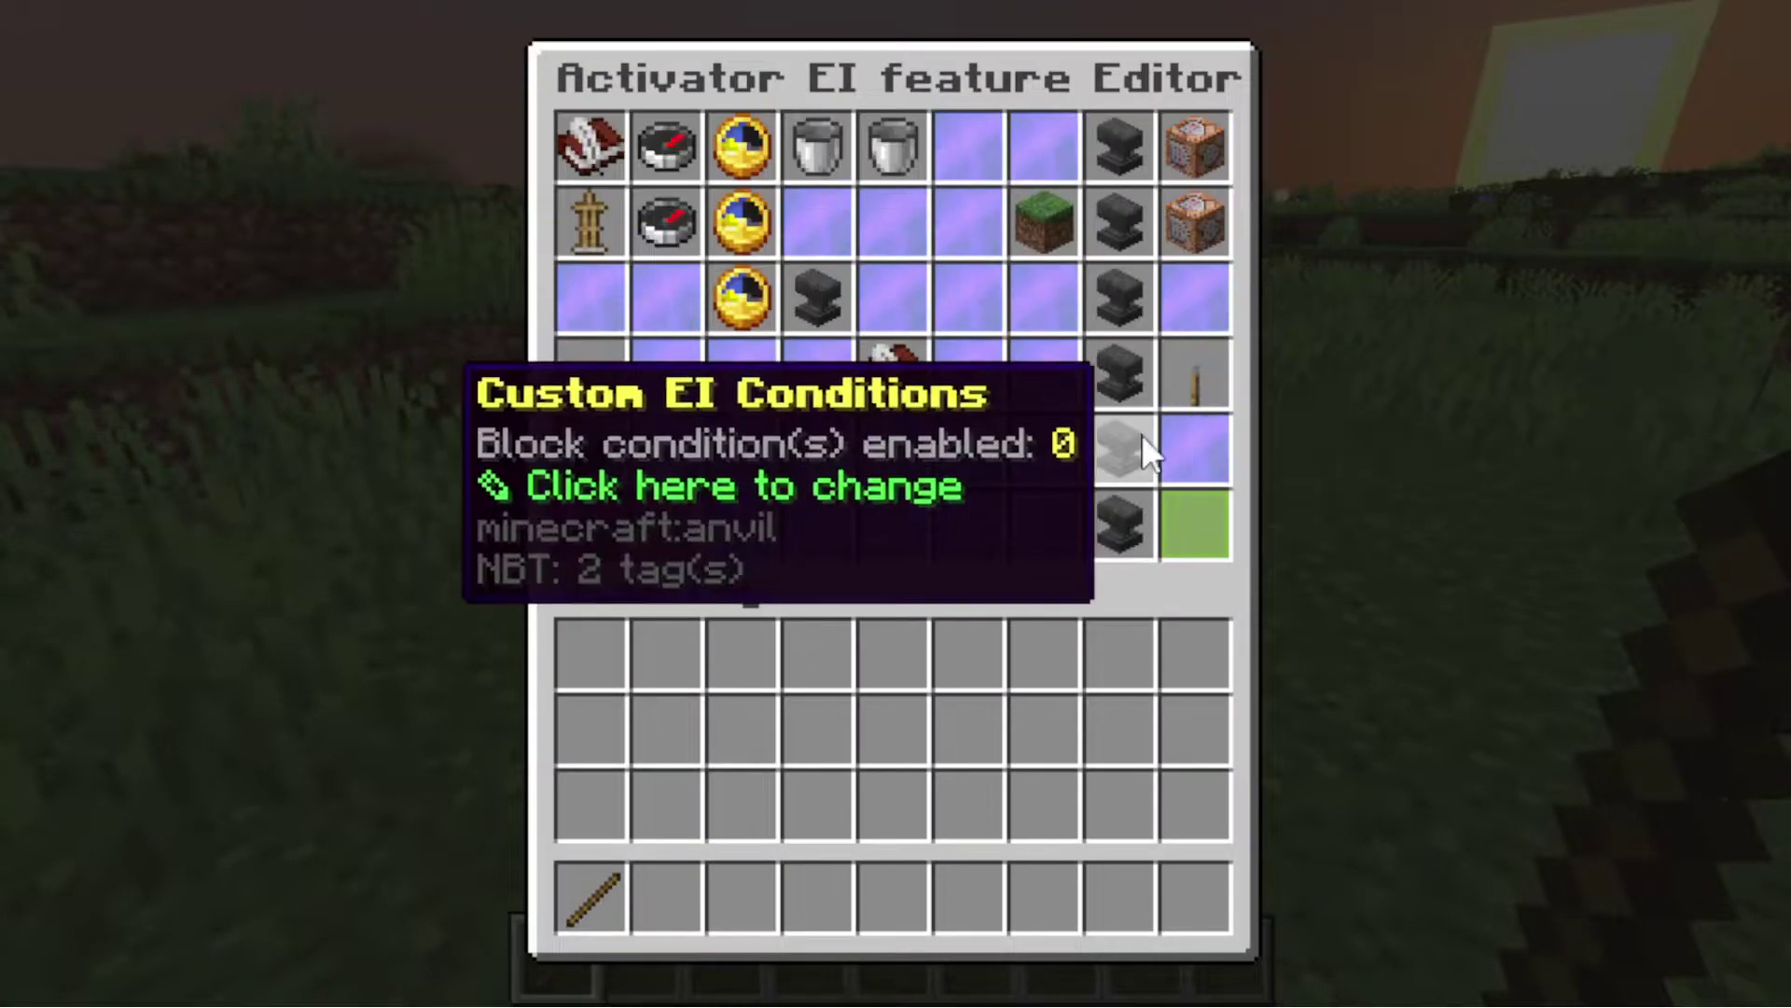
left_click(1177, 518)
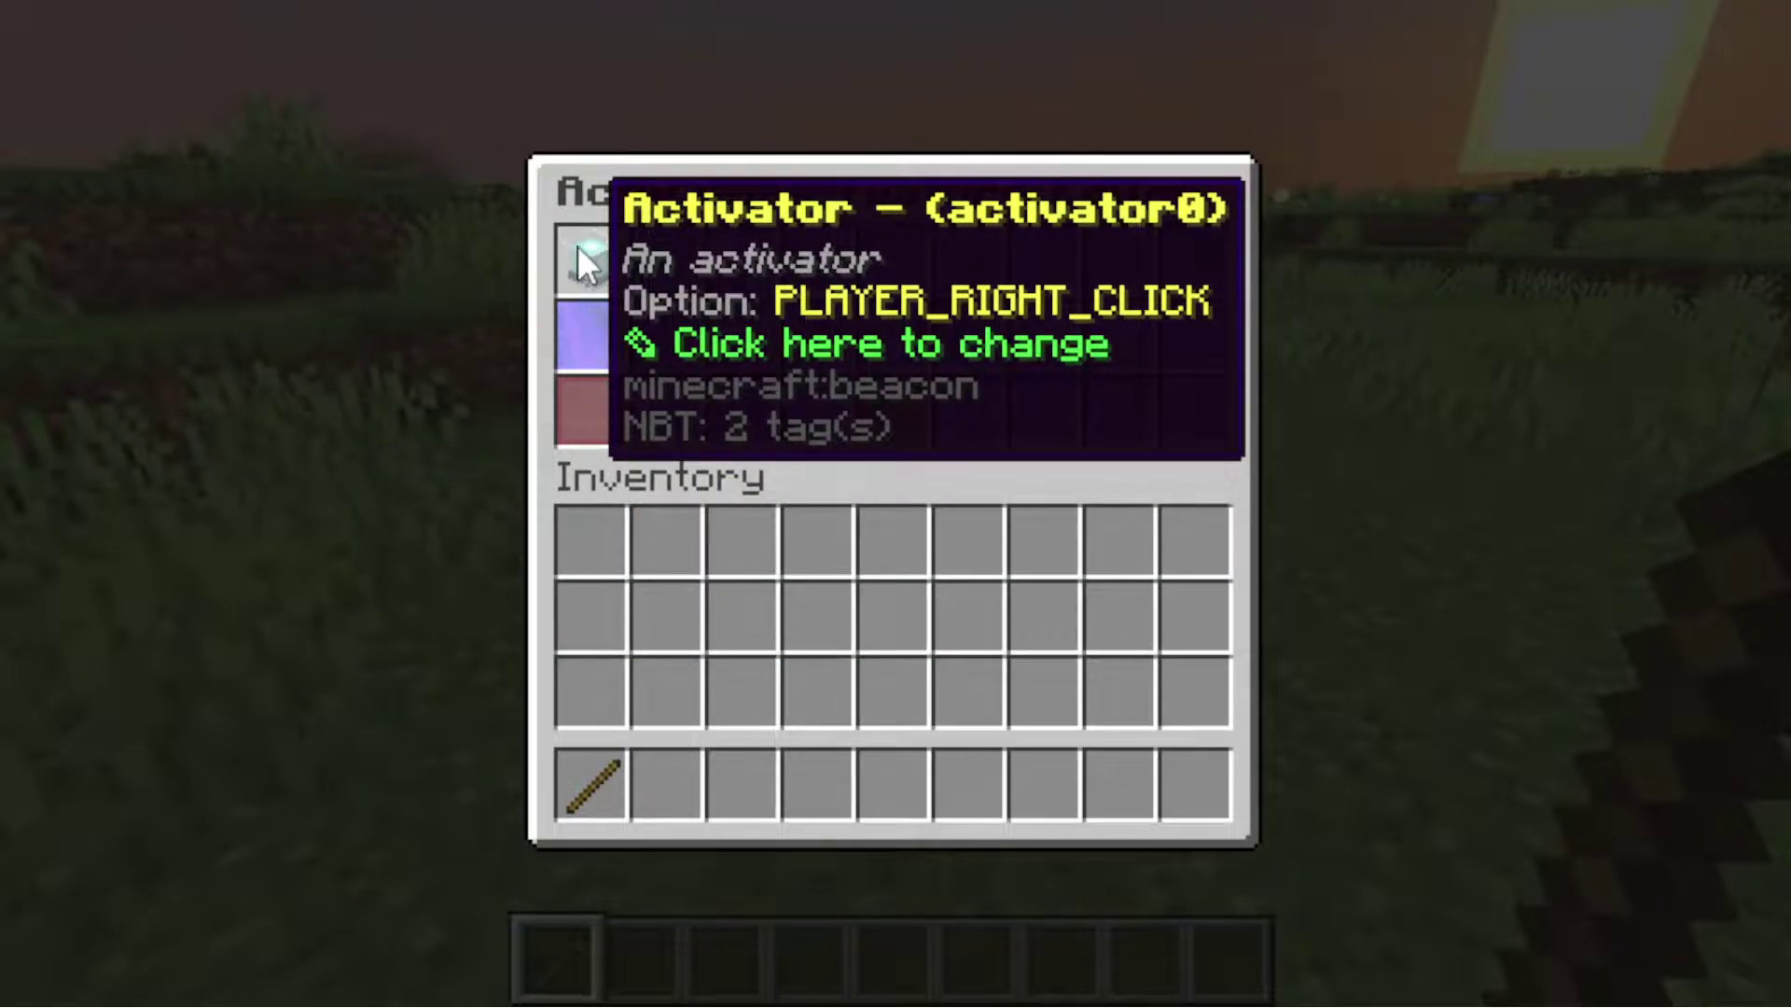
Back out to the ExecutableItems list and take a fresh Prem_Lightning_Item stick.
left_click(578, 248)
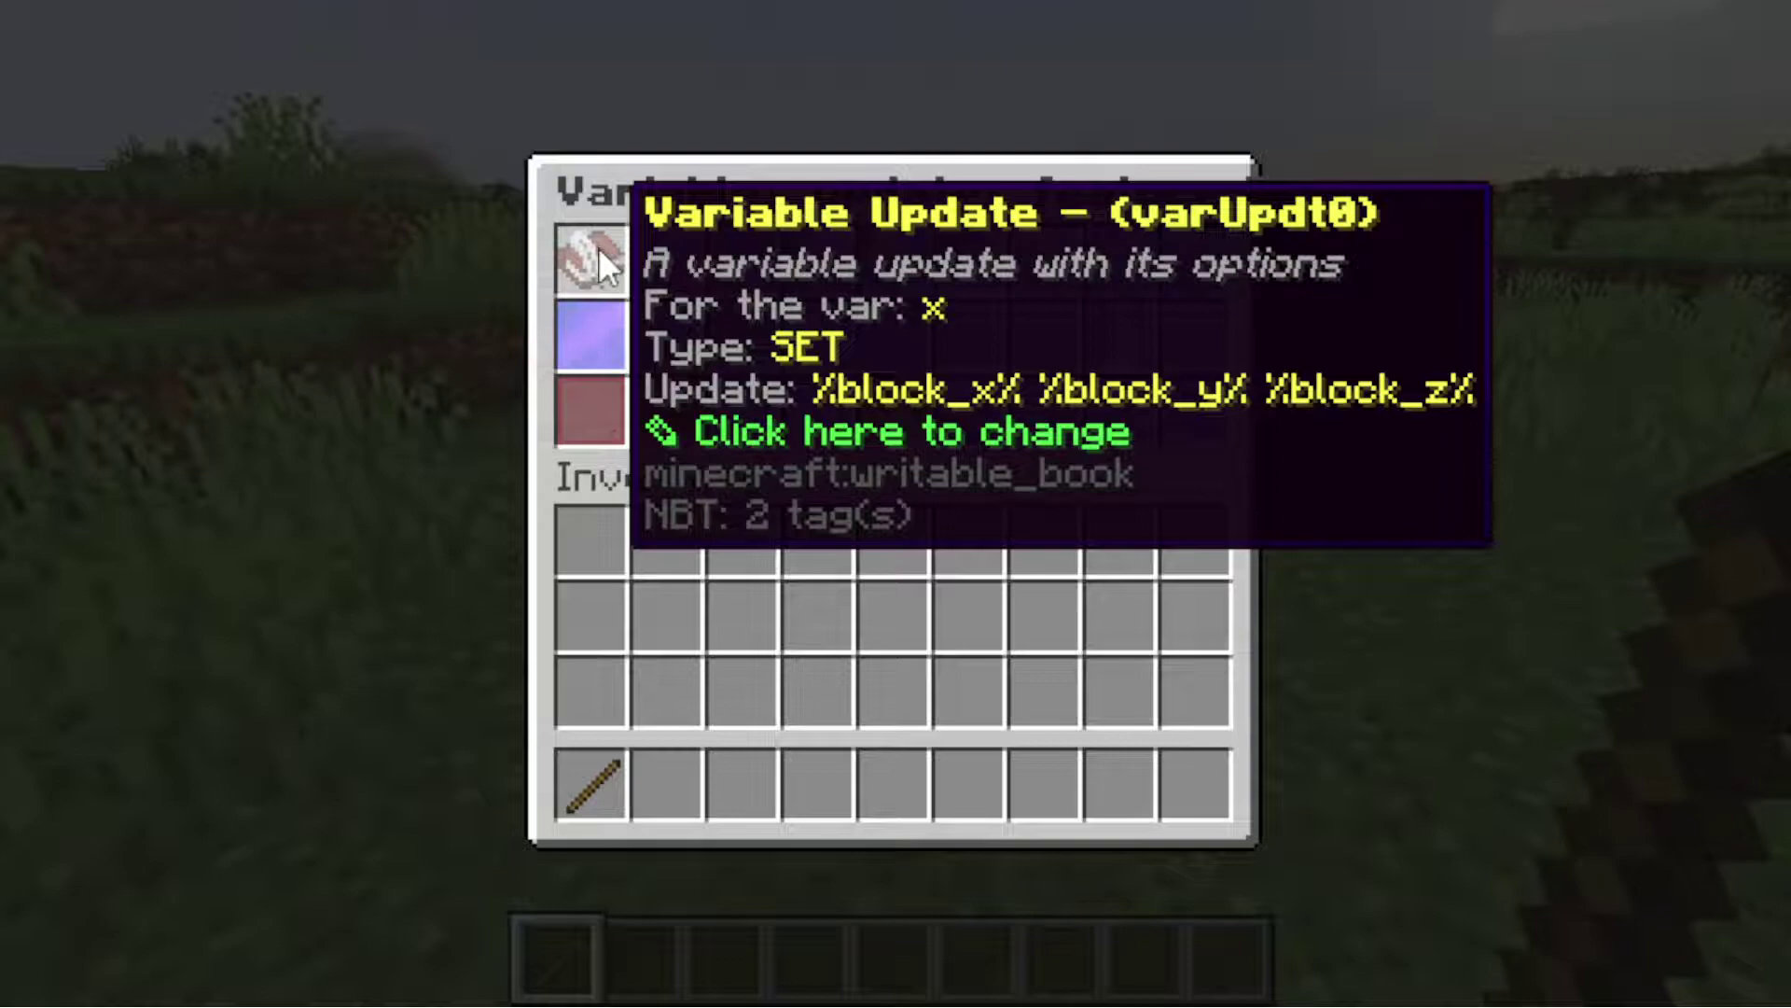
left_click(589, 409)
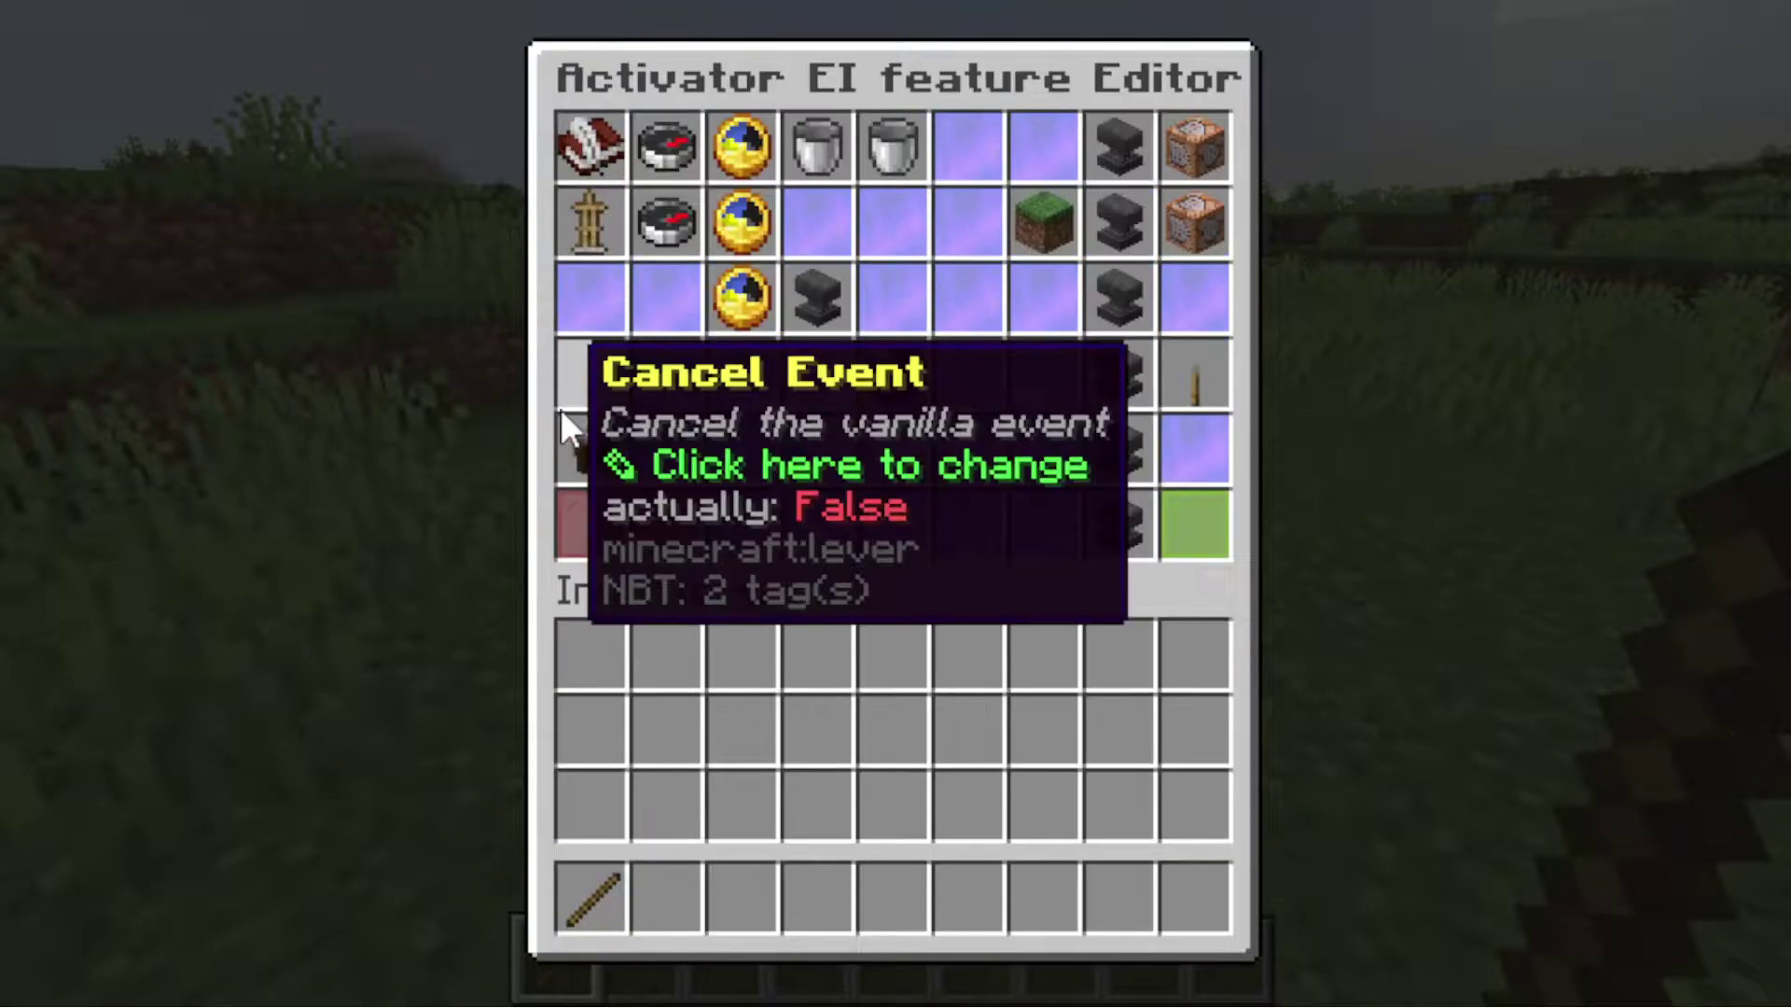
left_click(1191, 471)
left_click(584, 412)
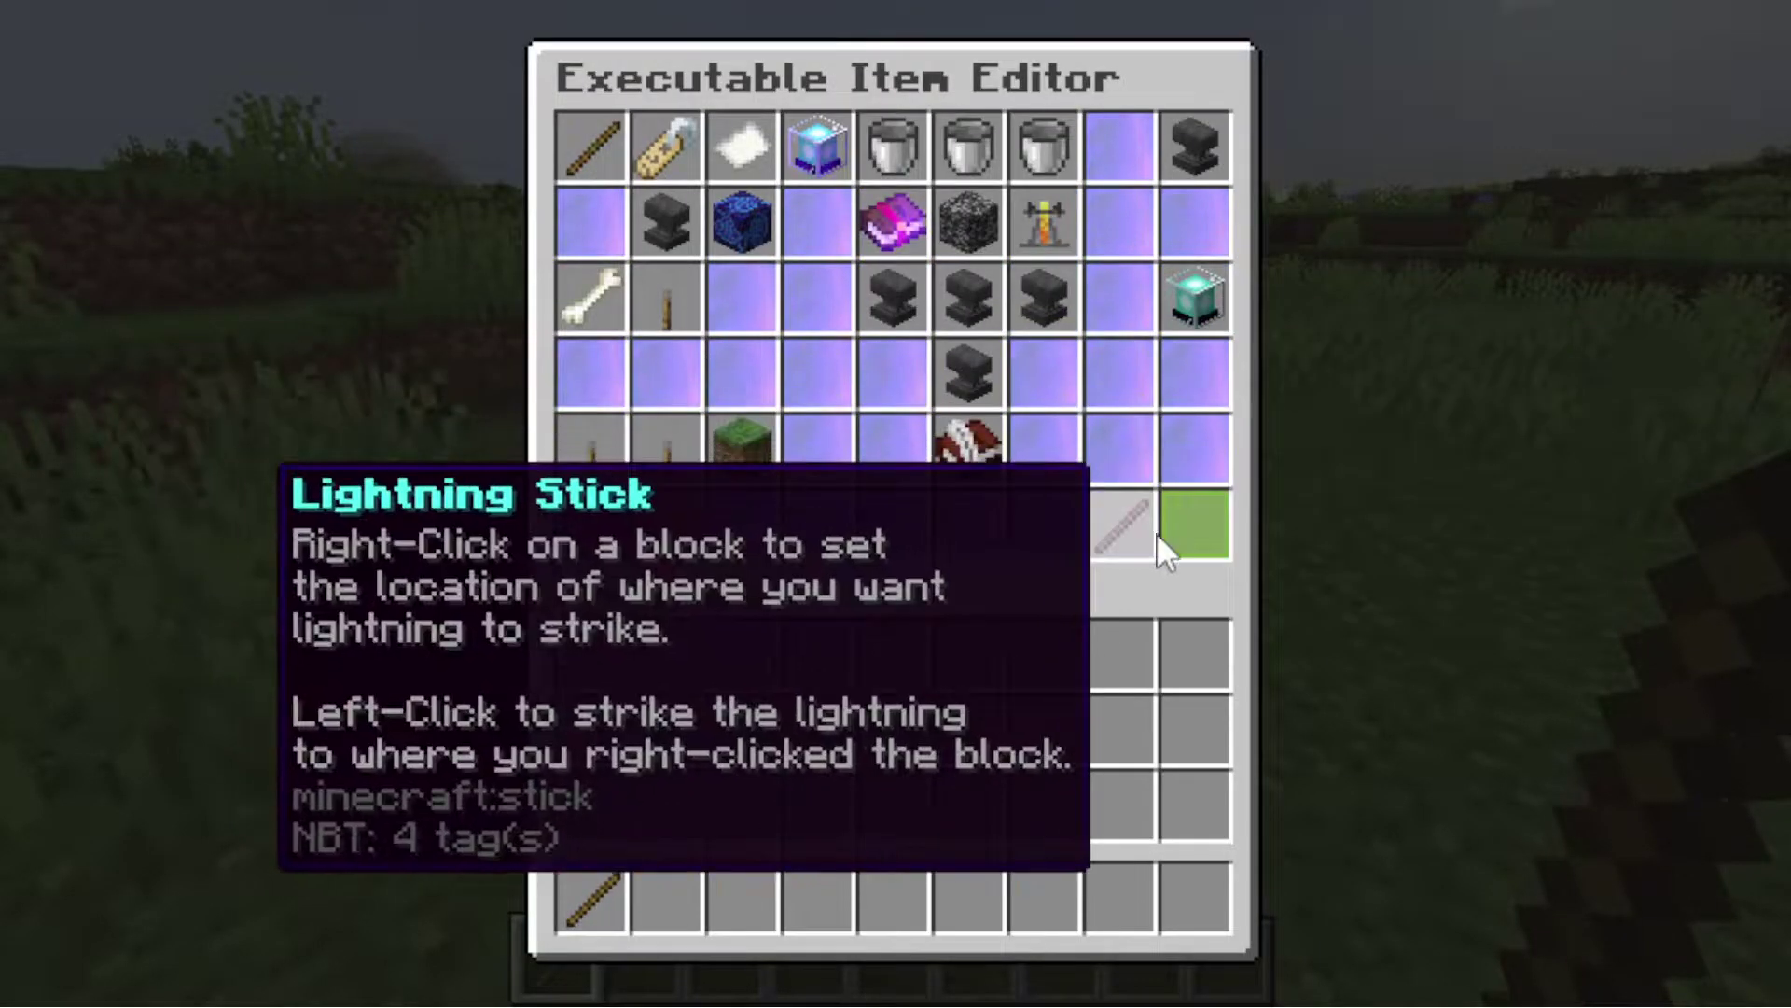
left_click(1156, 537)
left_click(1047, 181)
Discard the old stick from the hotbar and hold the new Lightning Stick.
key("e")
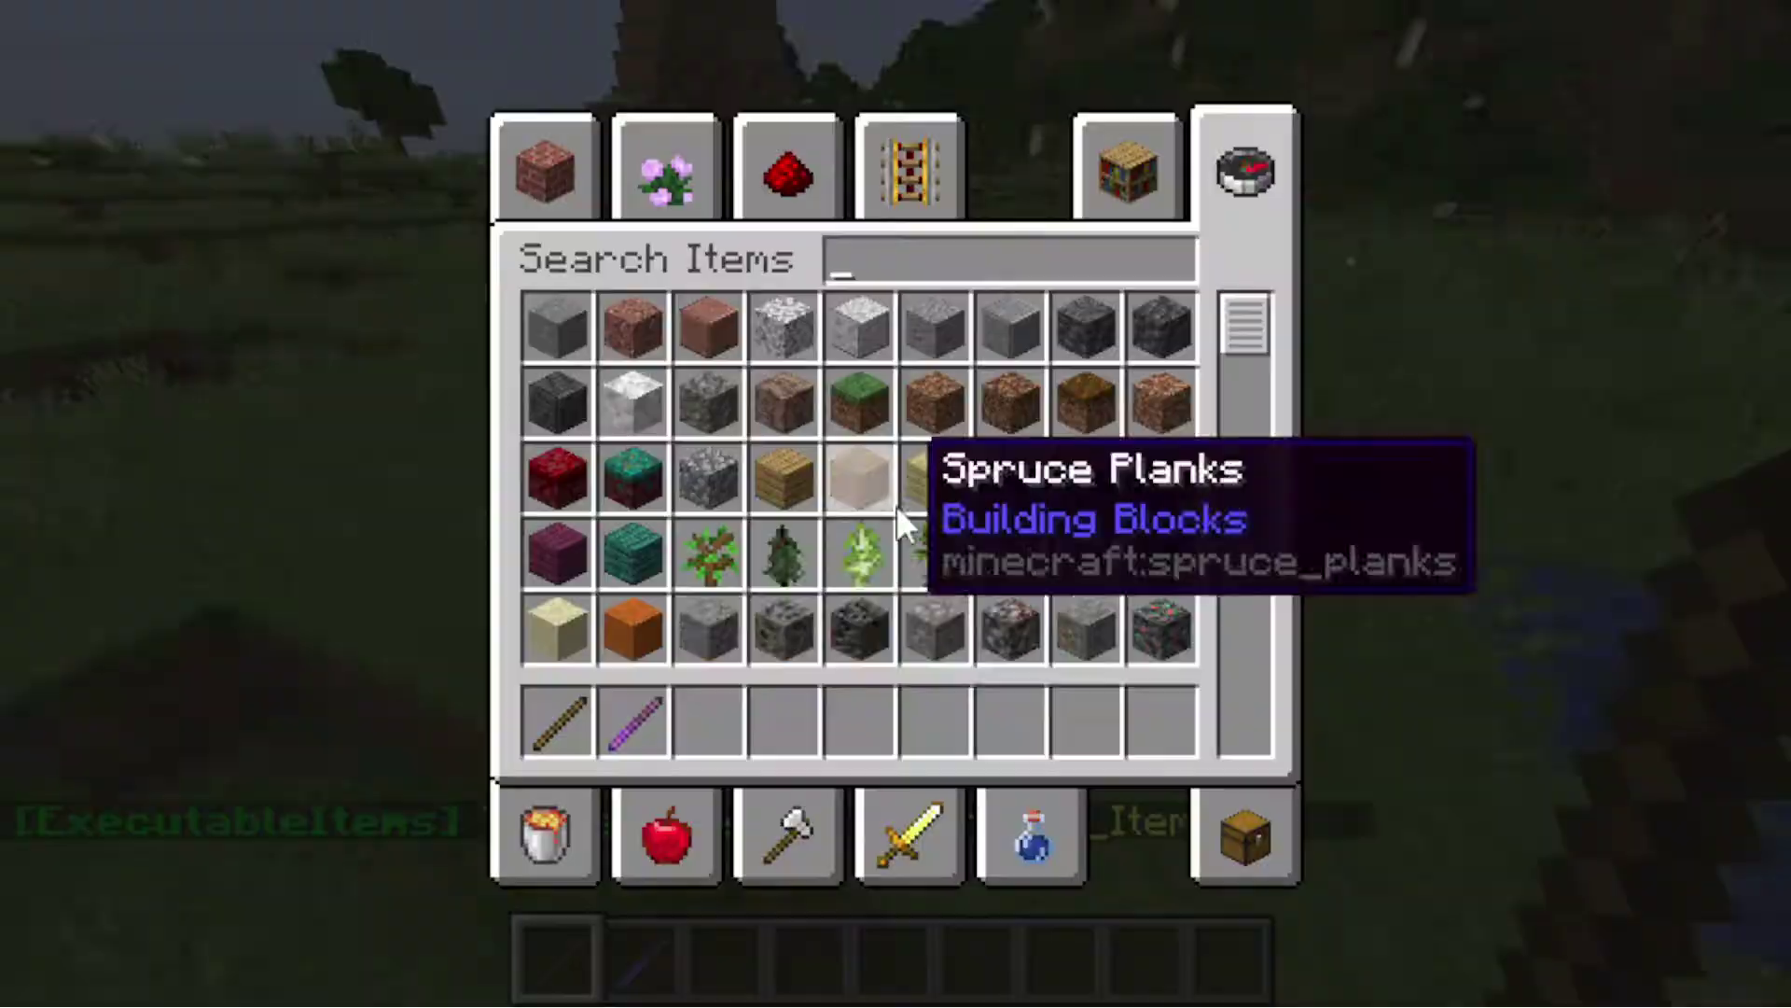
left_click(596, 707)
left_click(618, 565)
key("e")
key("2")
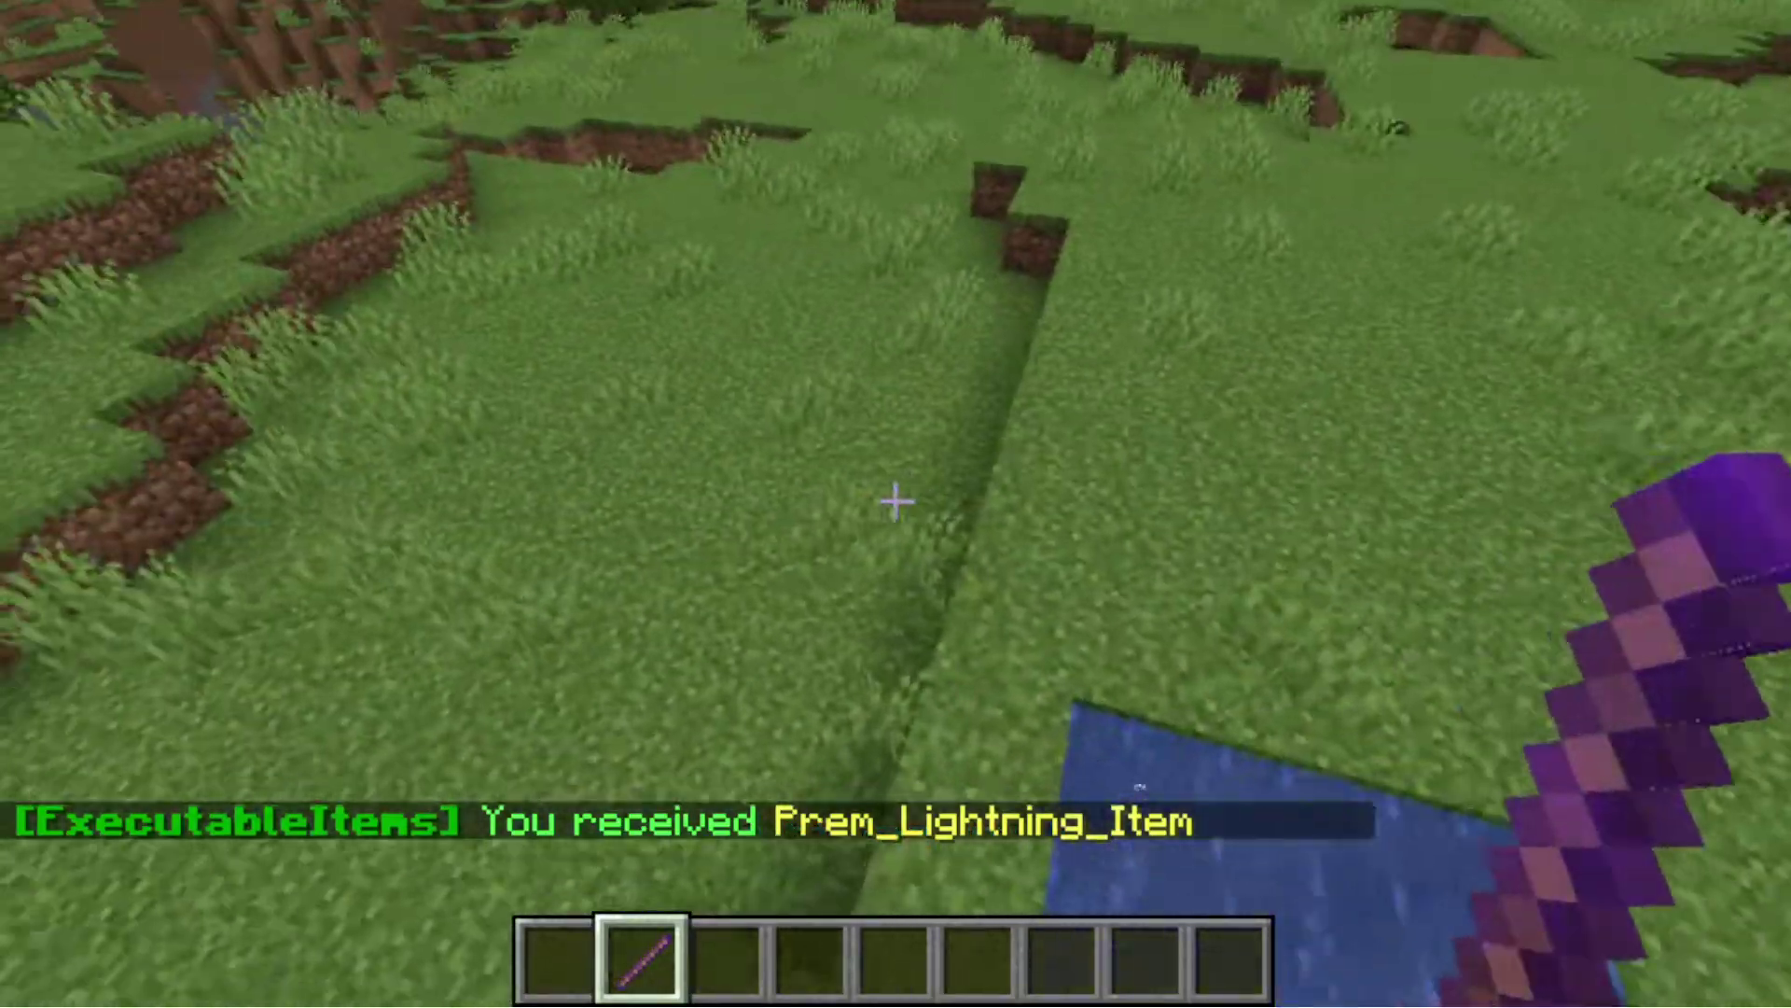
Run /ei inspect before and after right-clicking a block, confirming x holds -131 79 -80.
type("/ei")
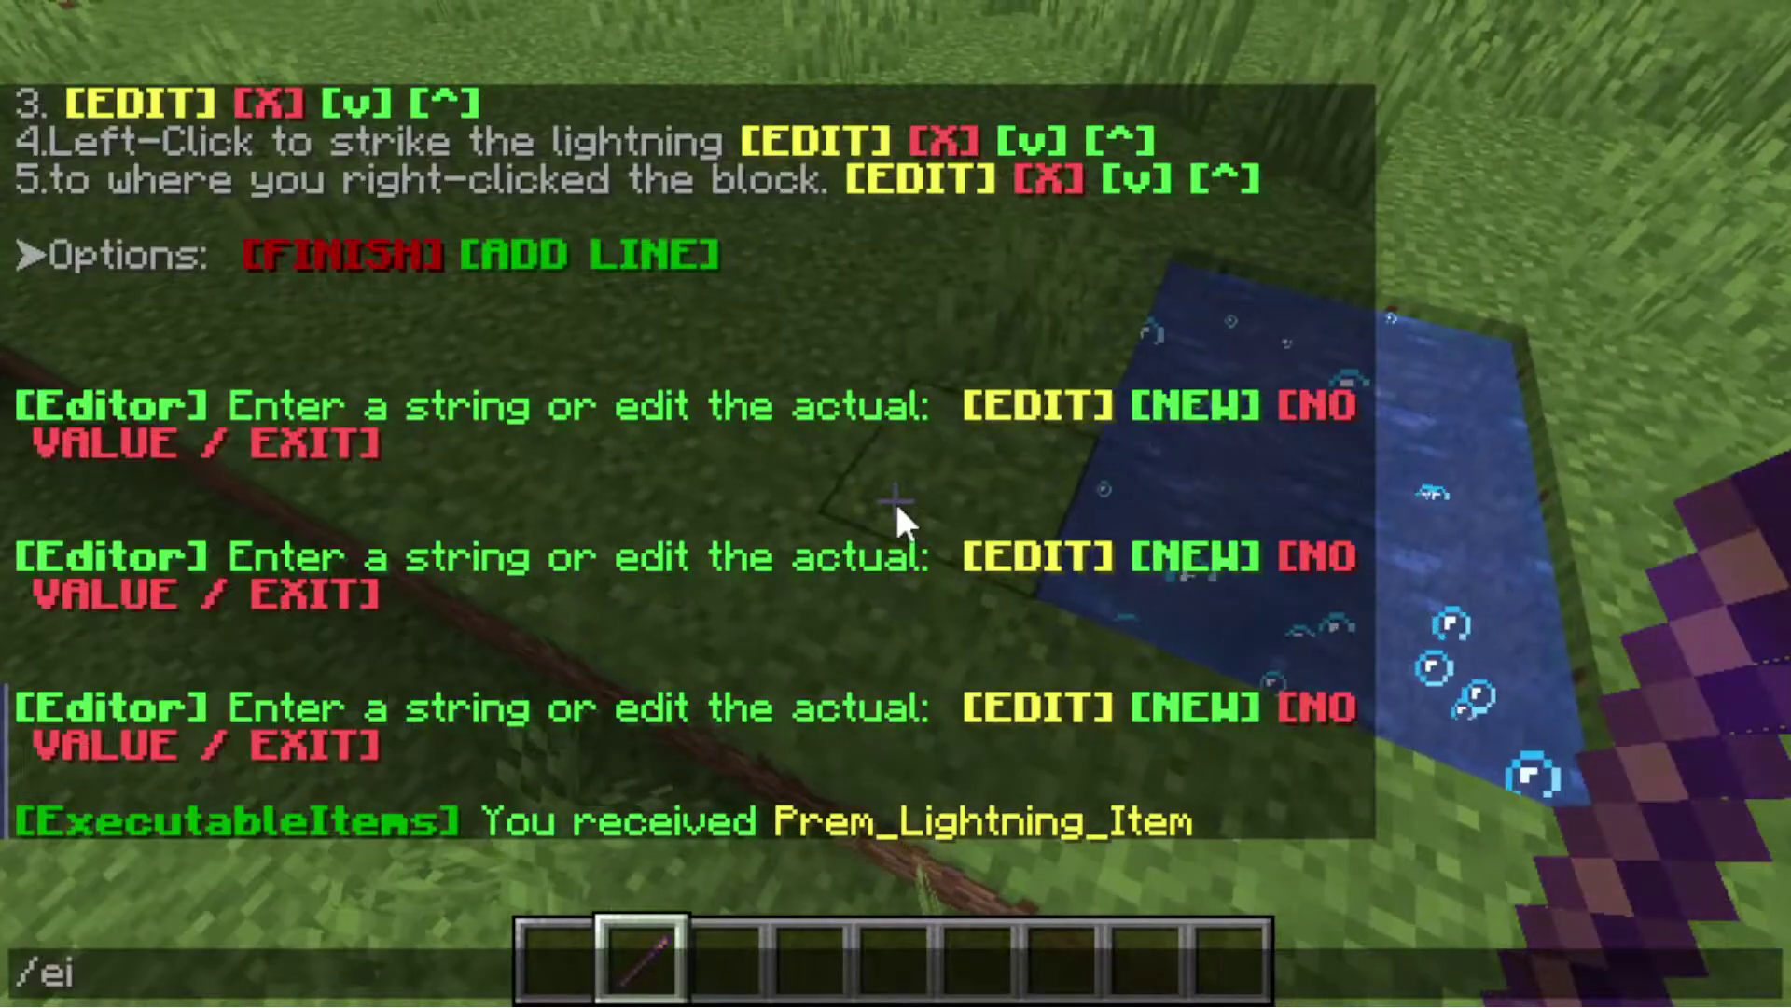
type(" insp")
key("Tab")
key("Return")
key("t")
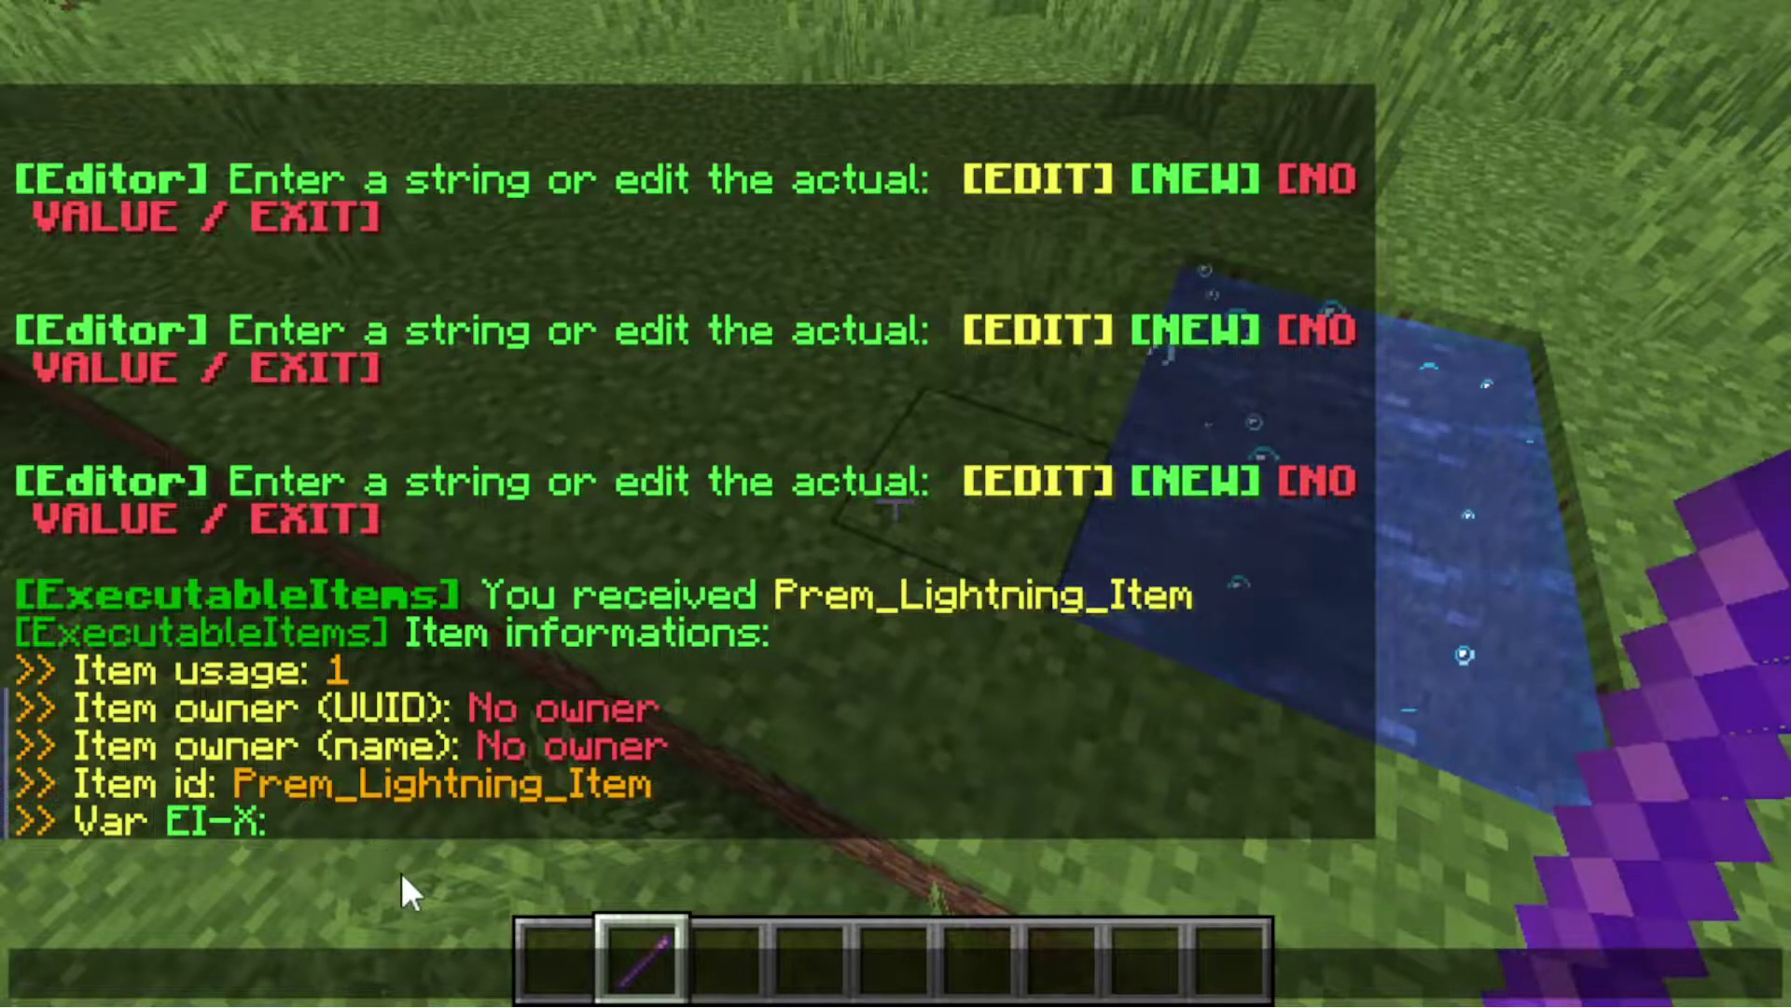
key("Escape")
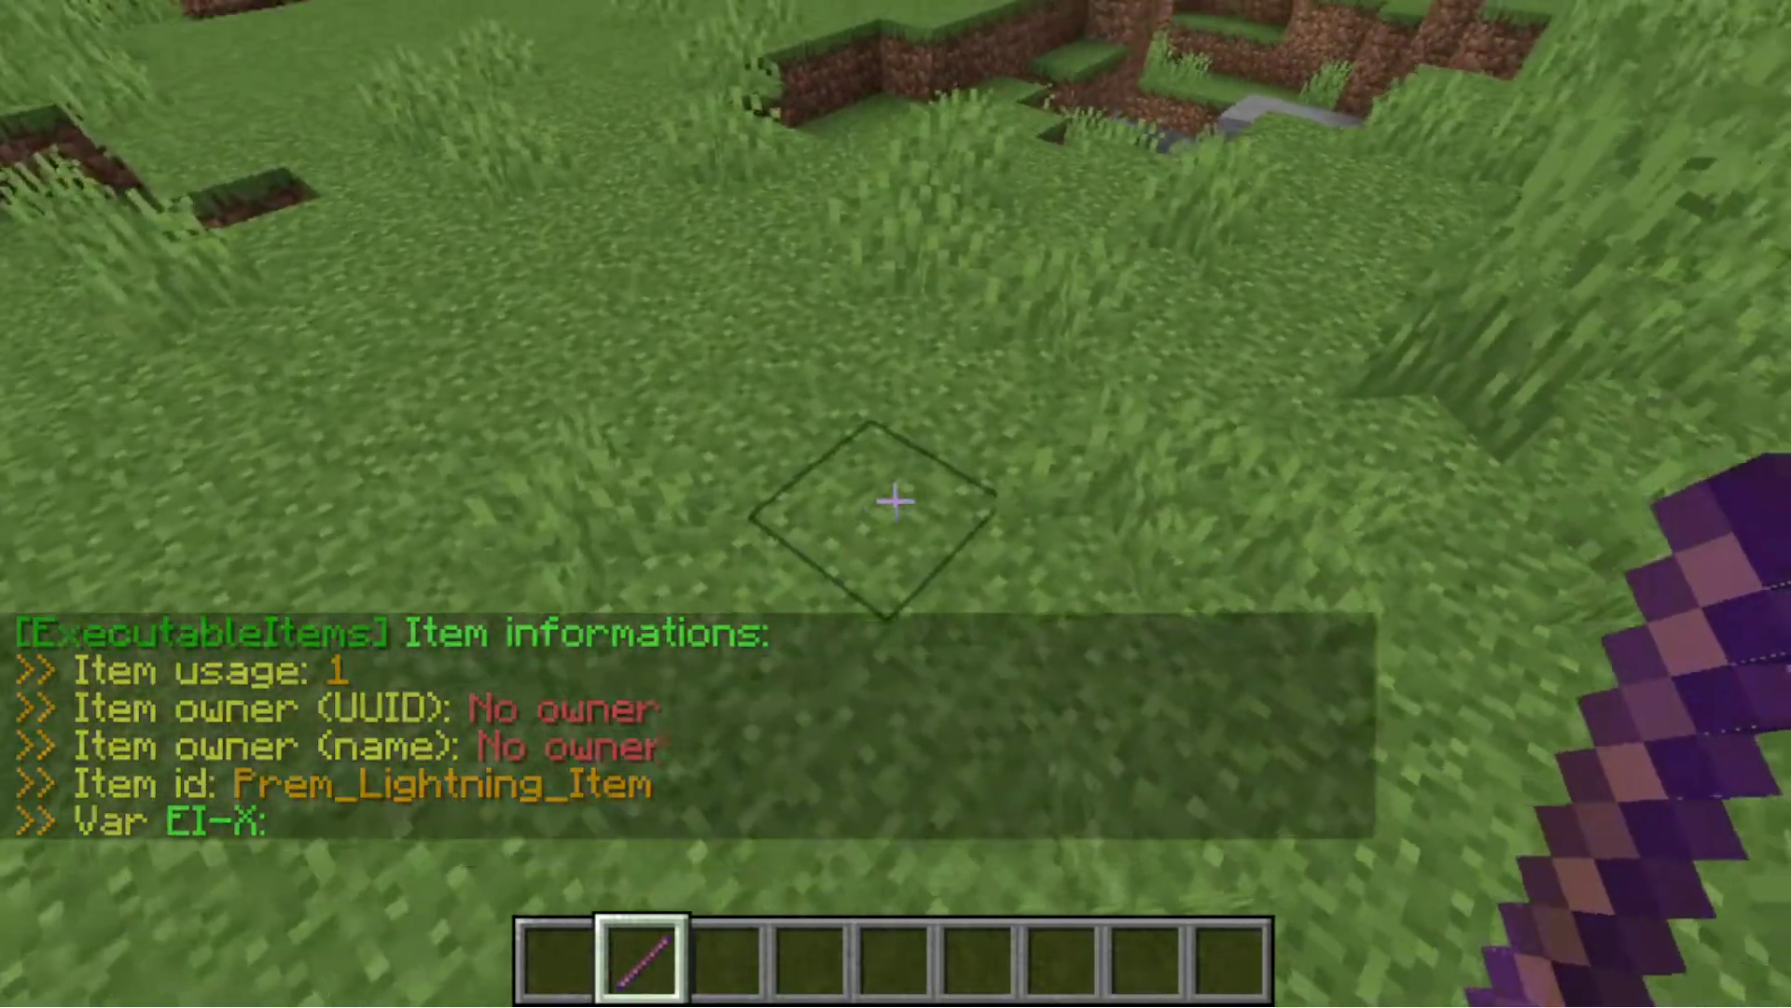
key("t")
key("Up")
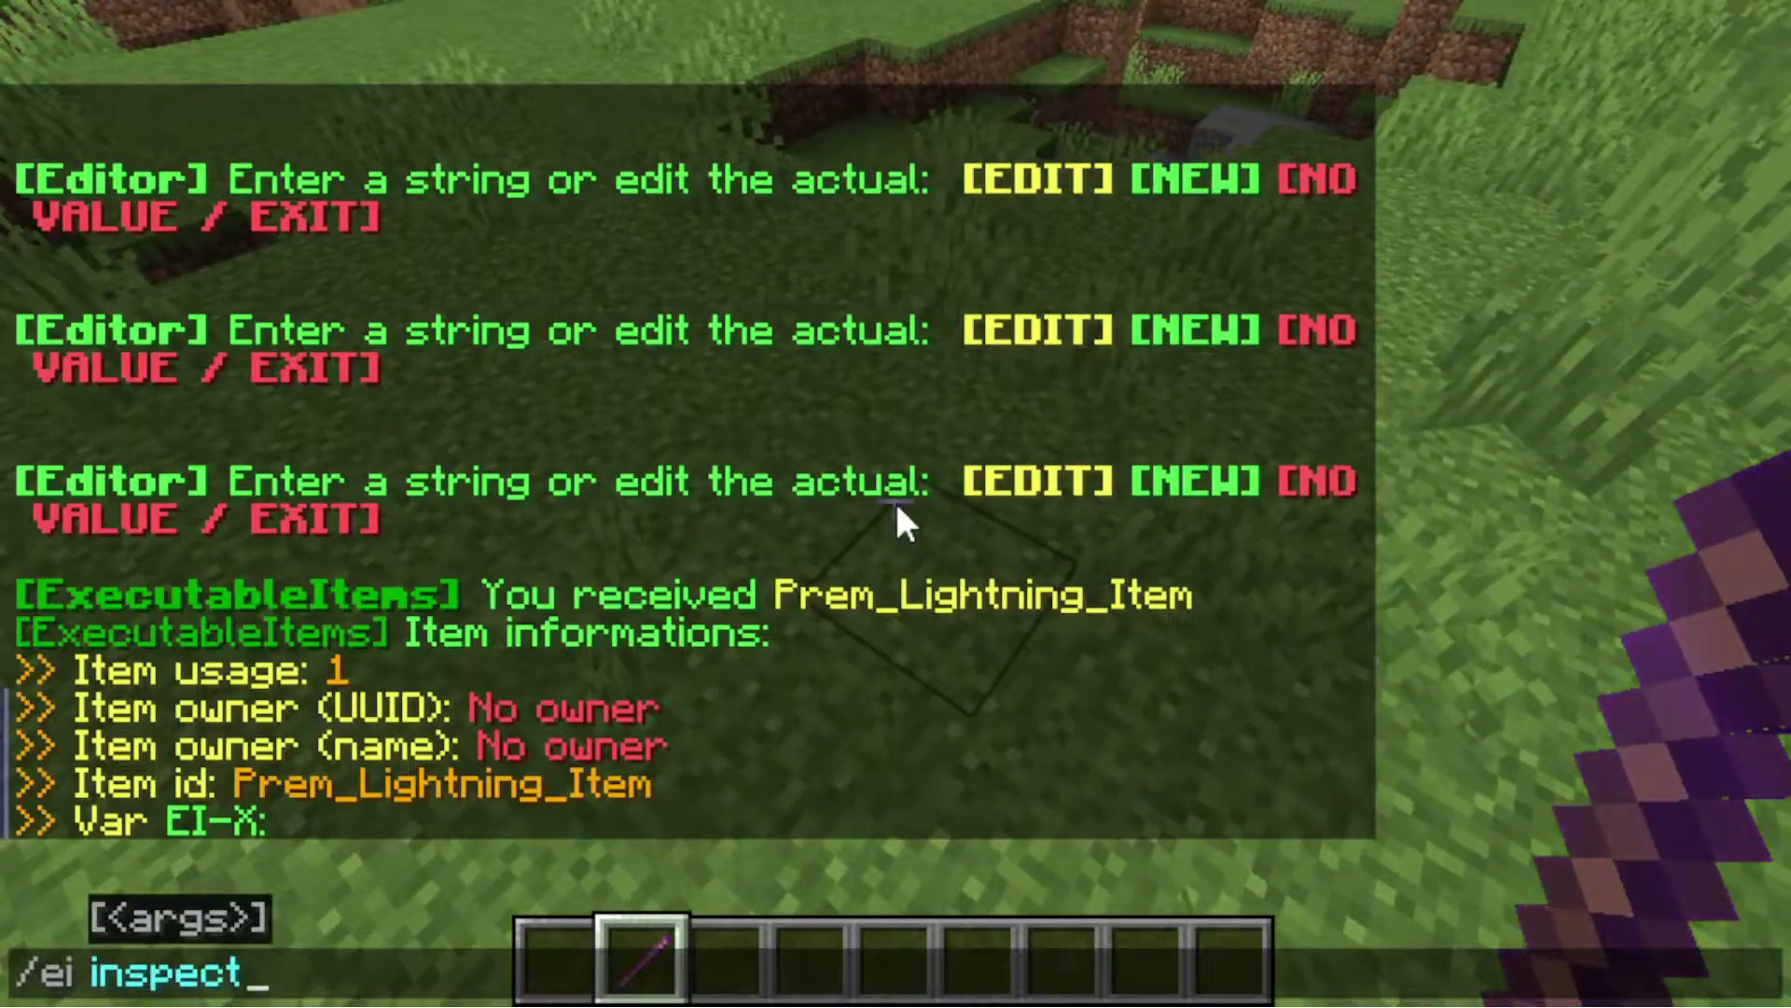
key("Return")
key("t")
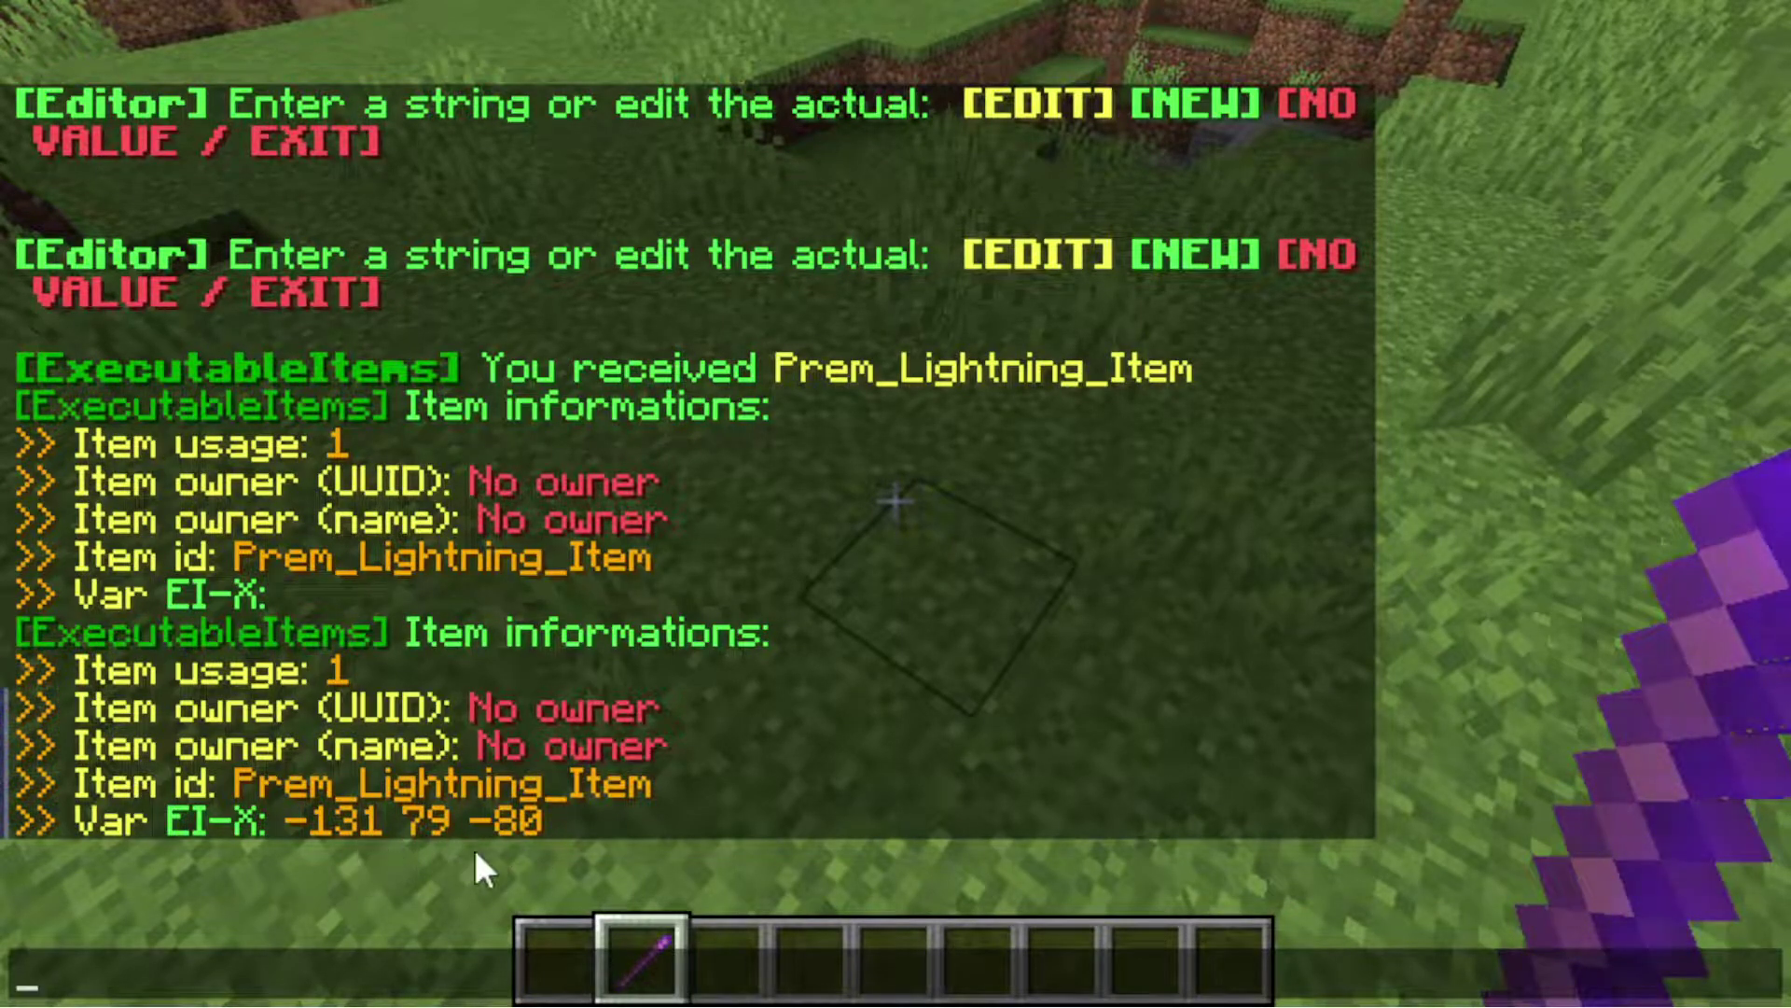
key("Escape")
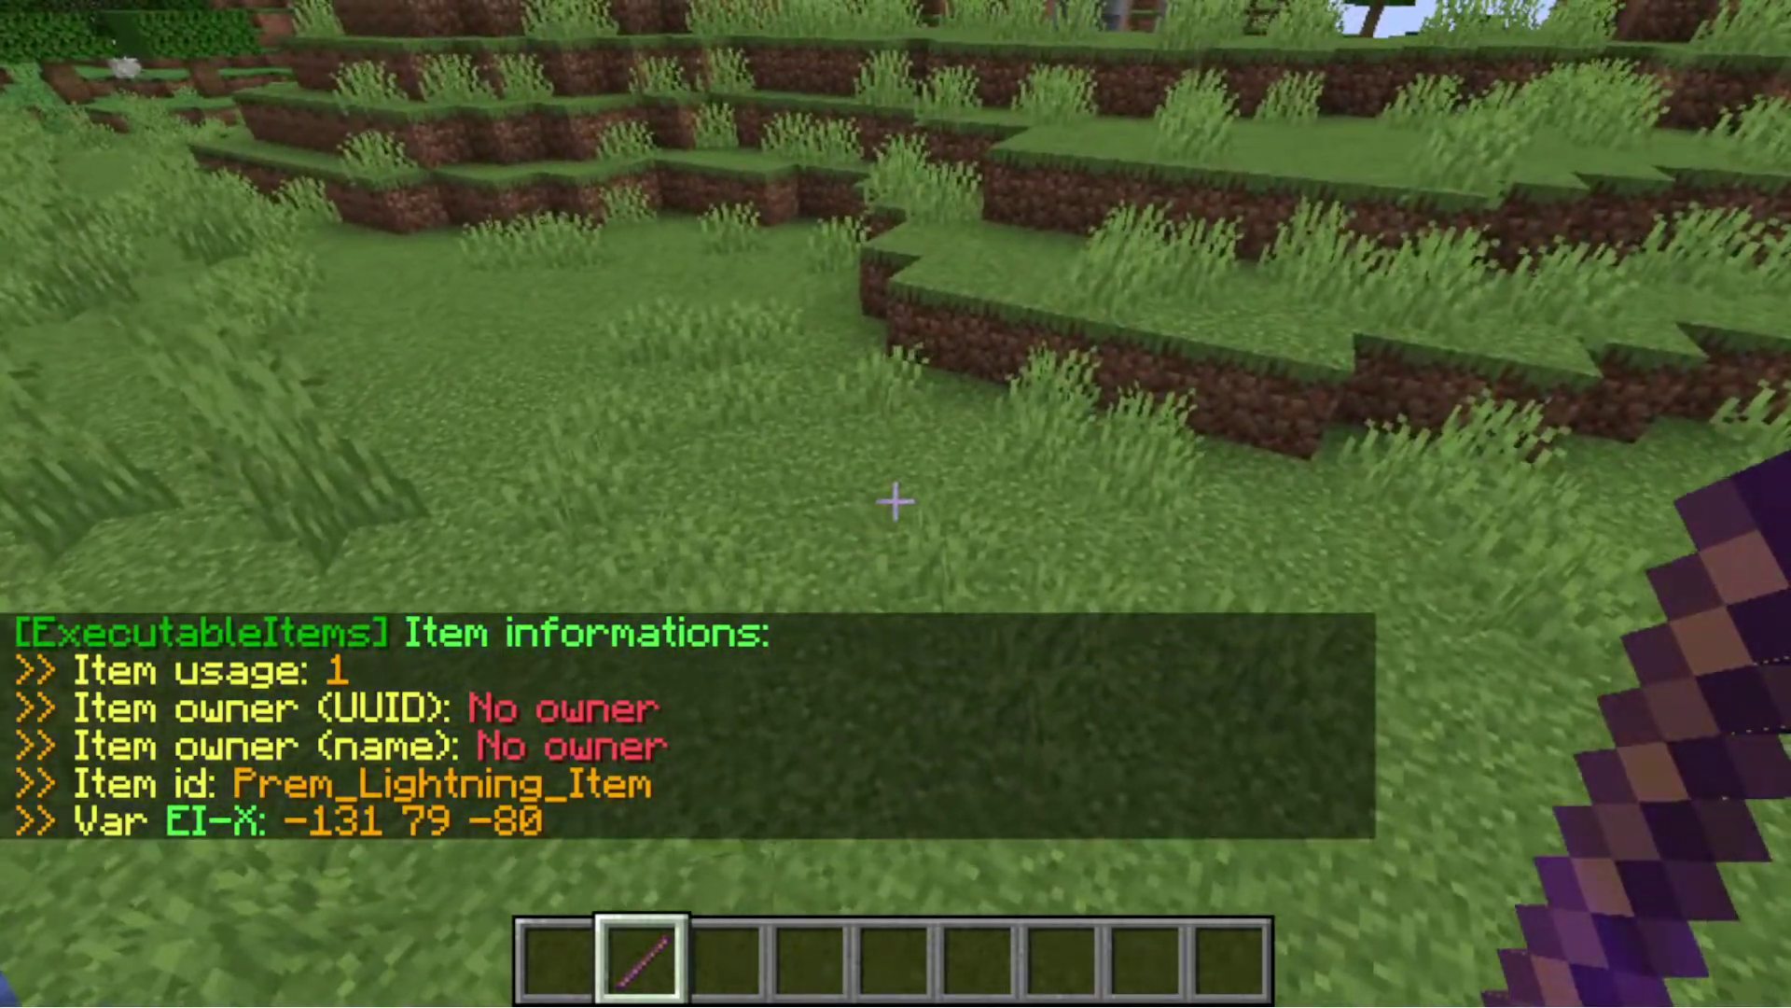
Open the EI editor on the Lightning Stick and create a new activator.
type("t/ei s")
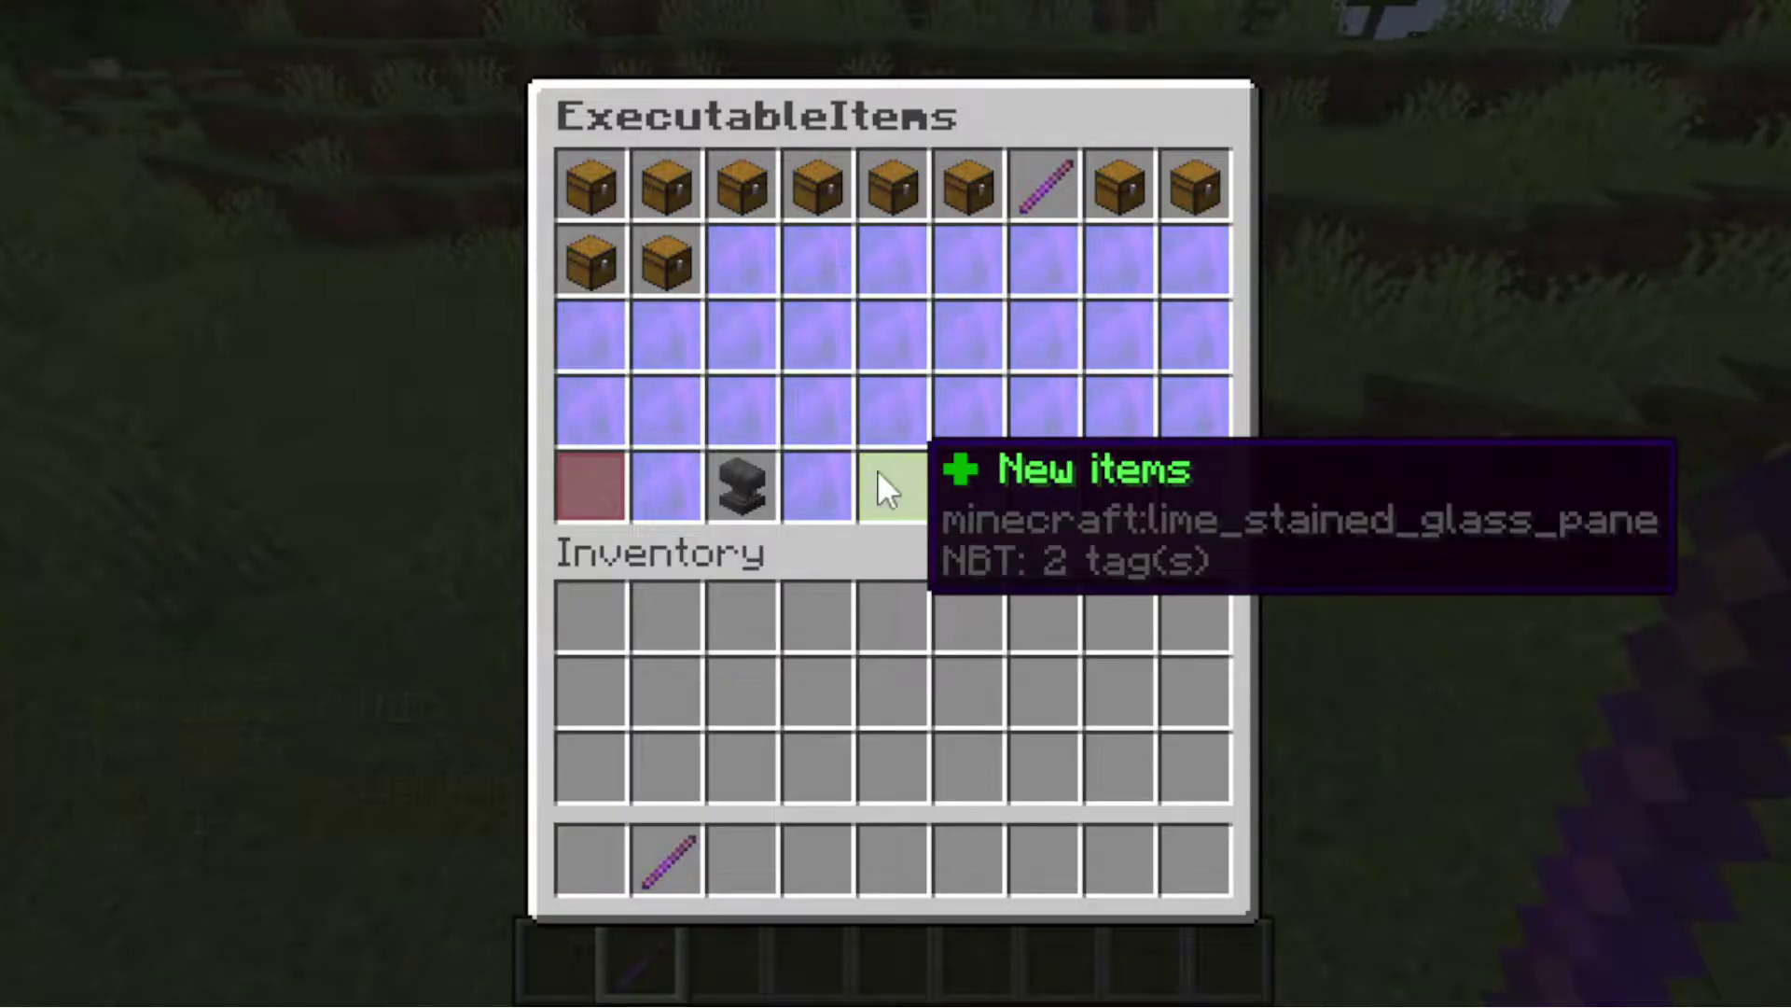
left_click(1039, 178)
left_click(1195, 304)
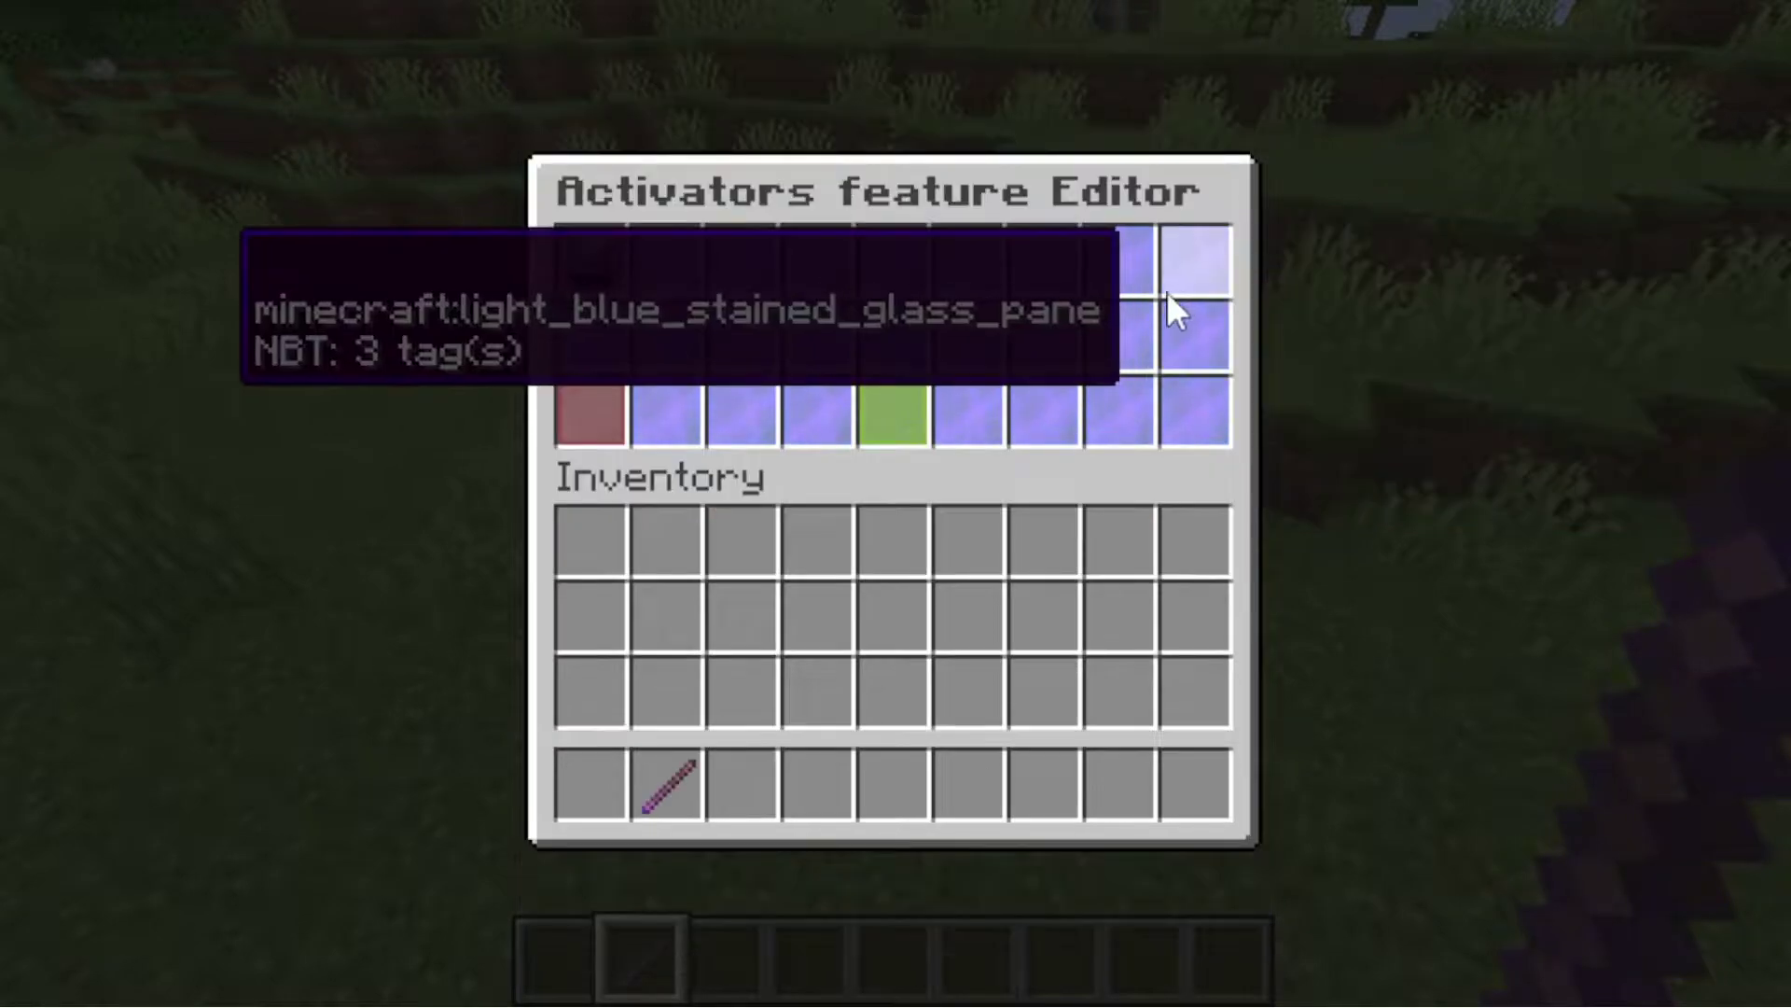
left_click(884, 408)
Set the activator option to PLAYER_LEFT_CLICK and start adding a player command.
scroll(668, 140, "down", 11)
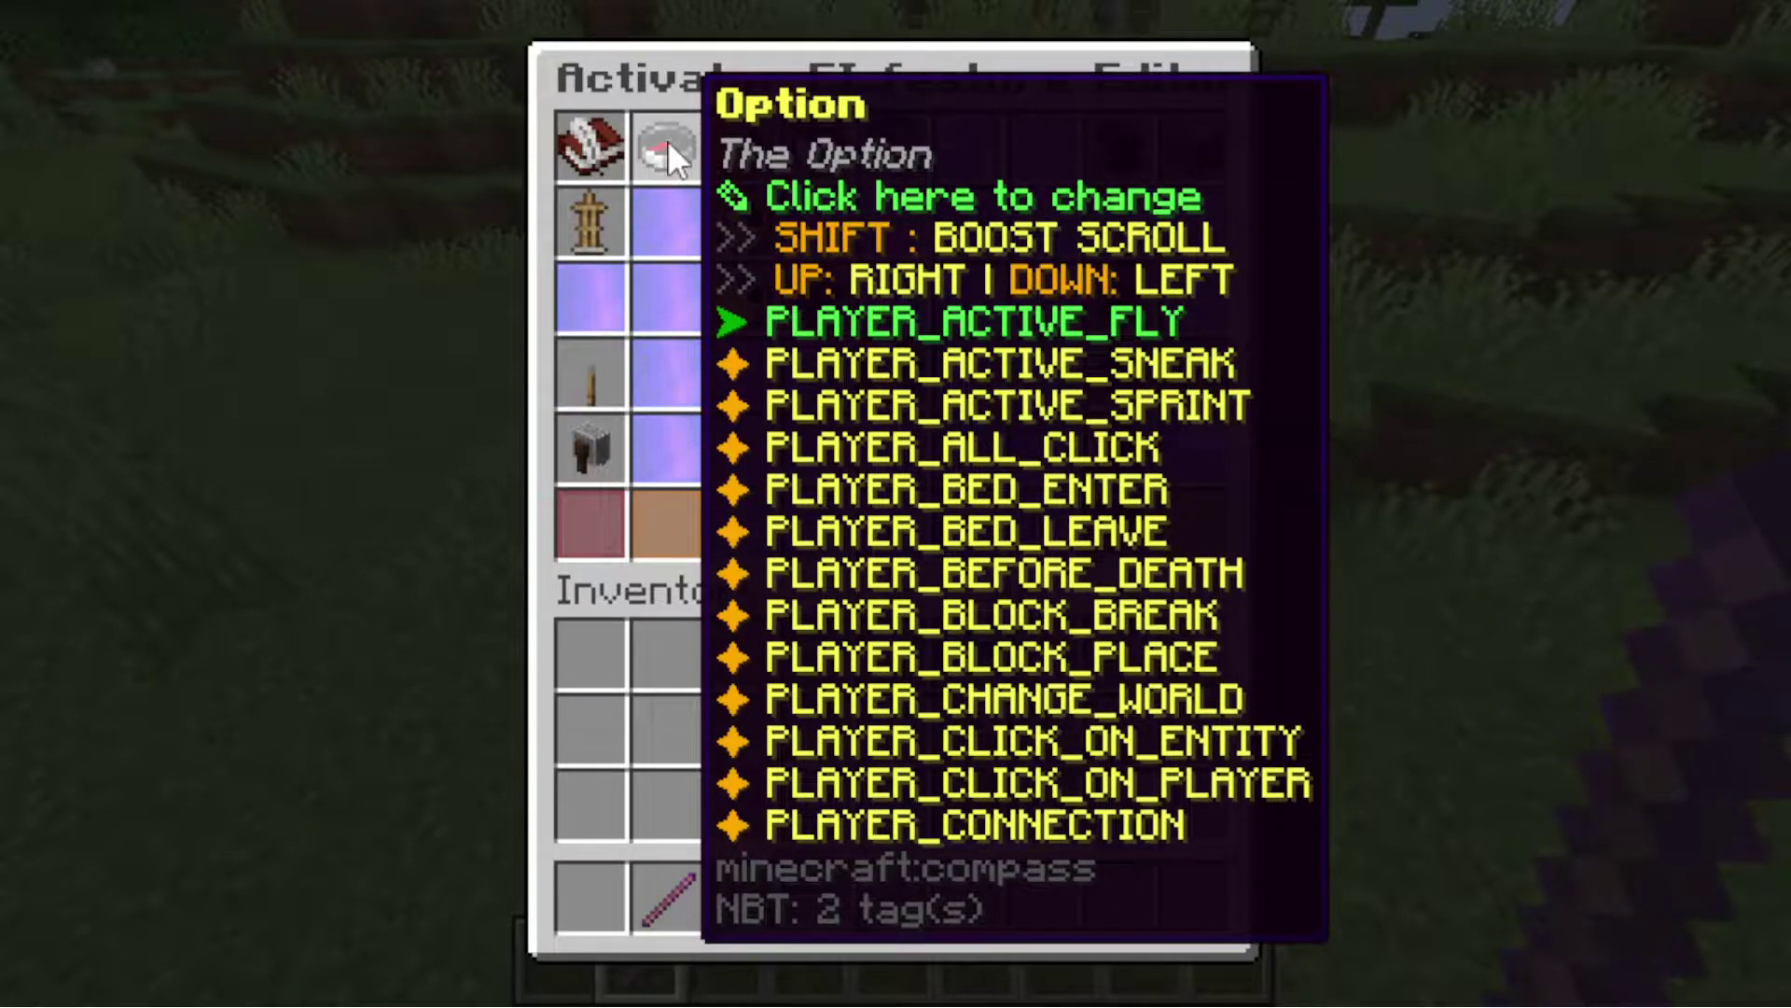
scroll(668, 140, "down", 7)
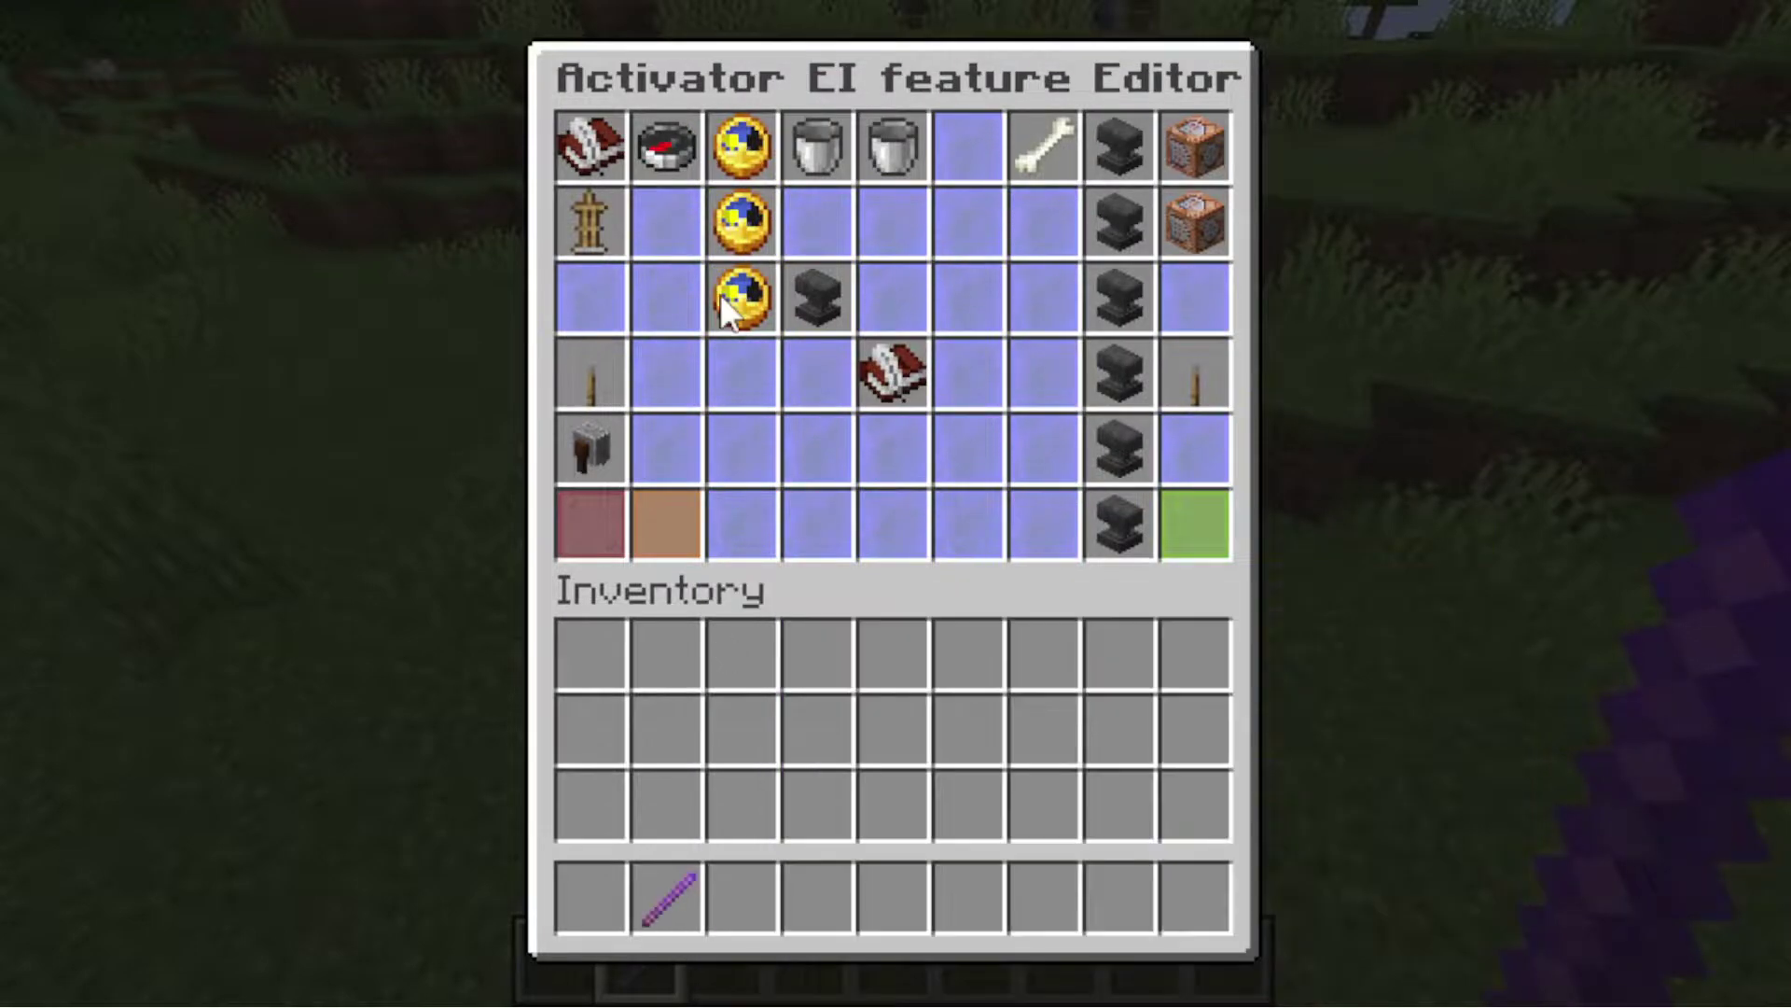
scroll(676, 121, "down", 3)
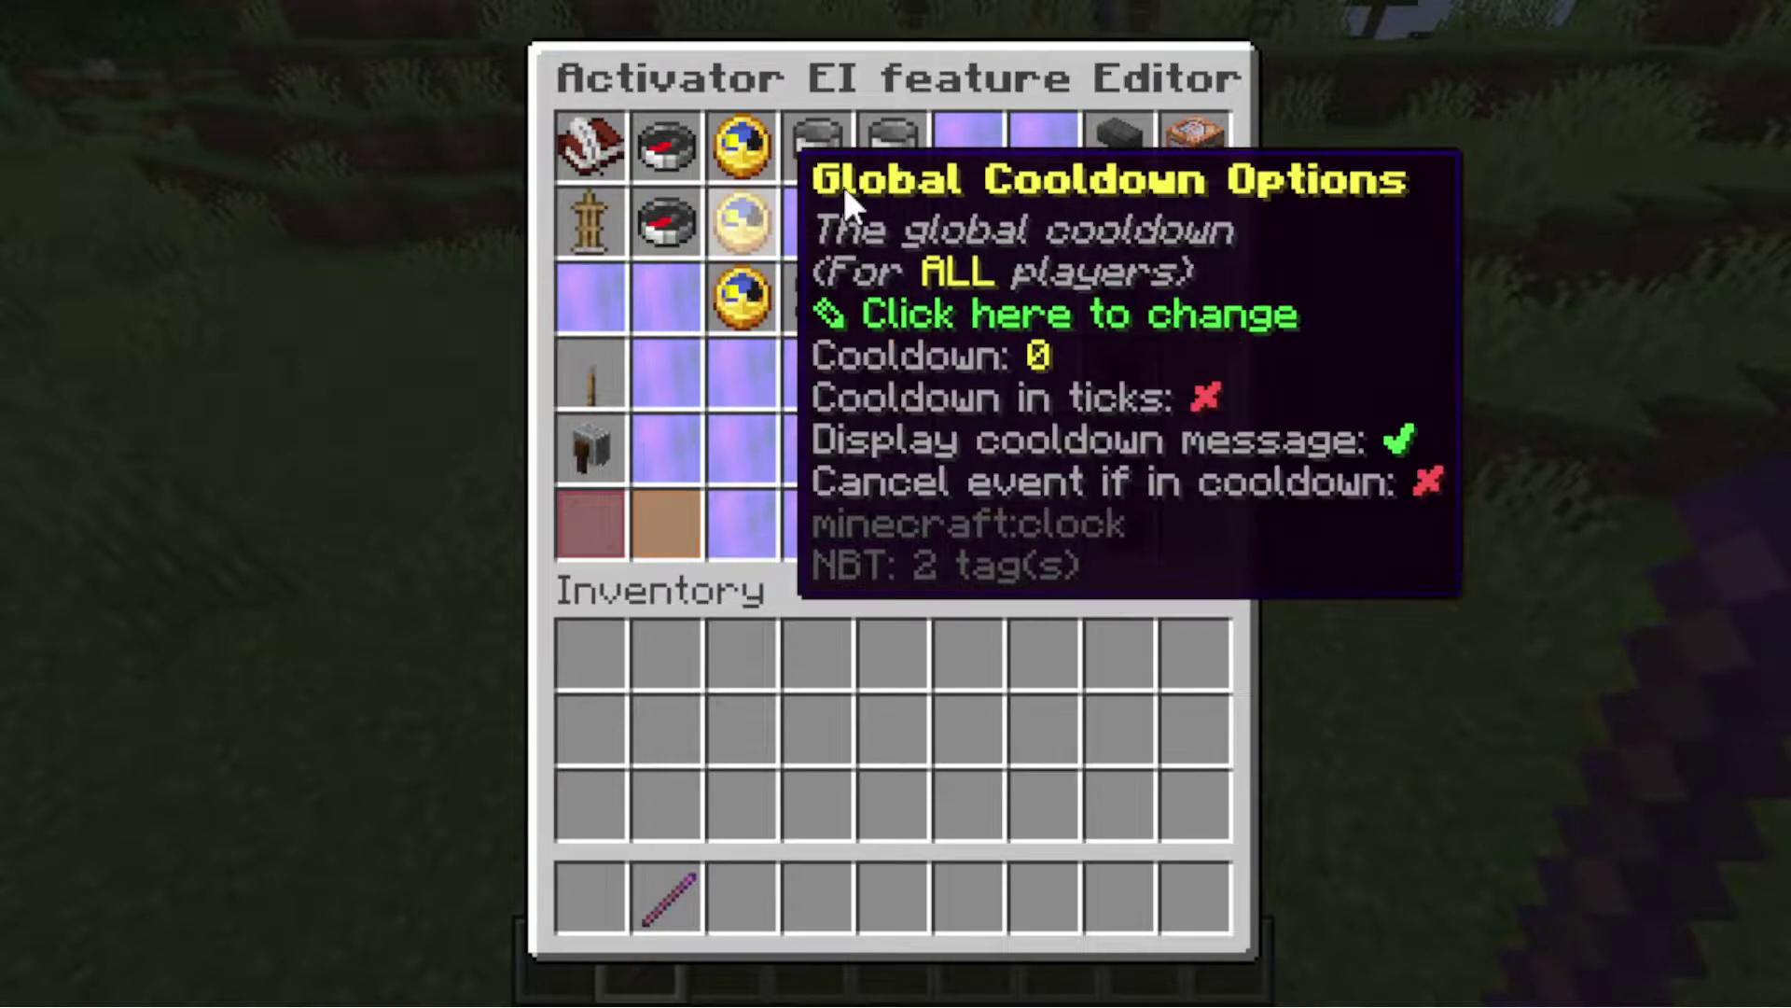
left_click(1189, 161)
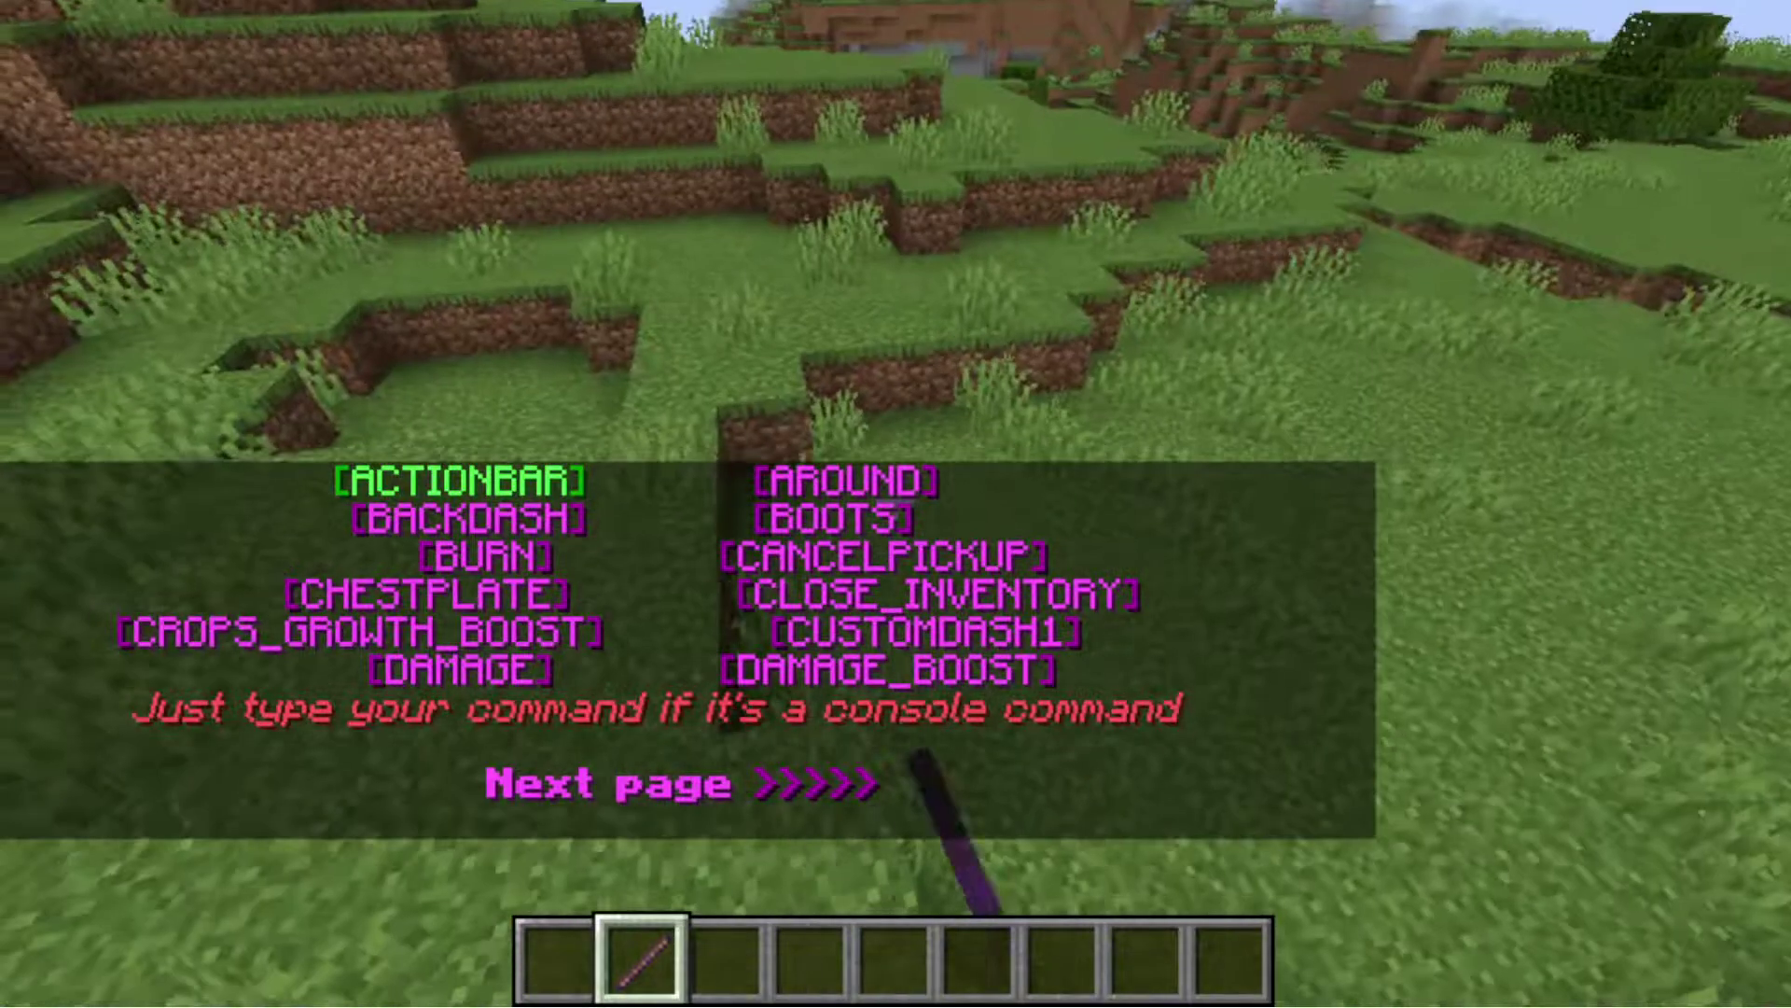
key("t")
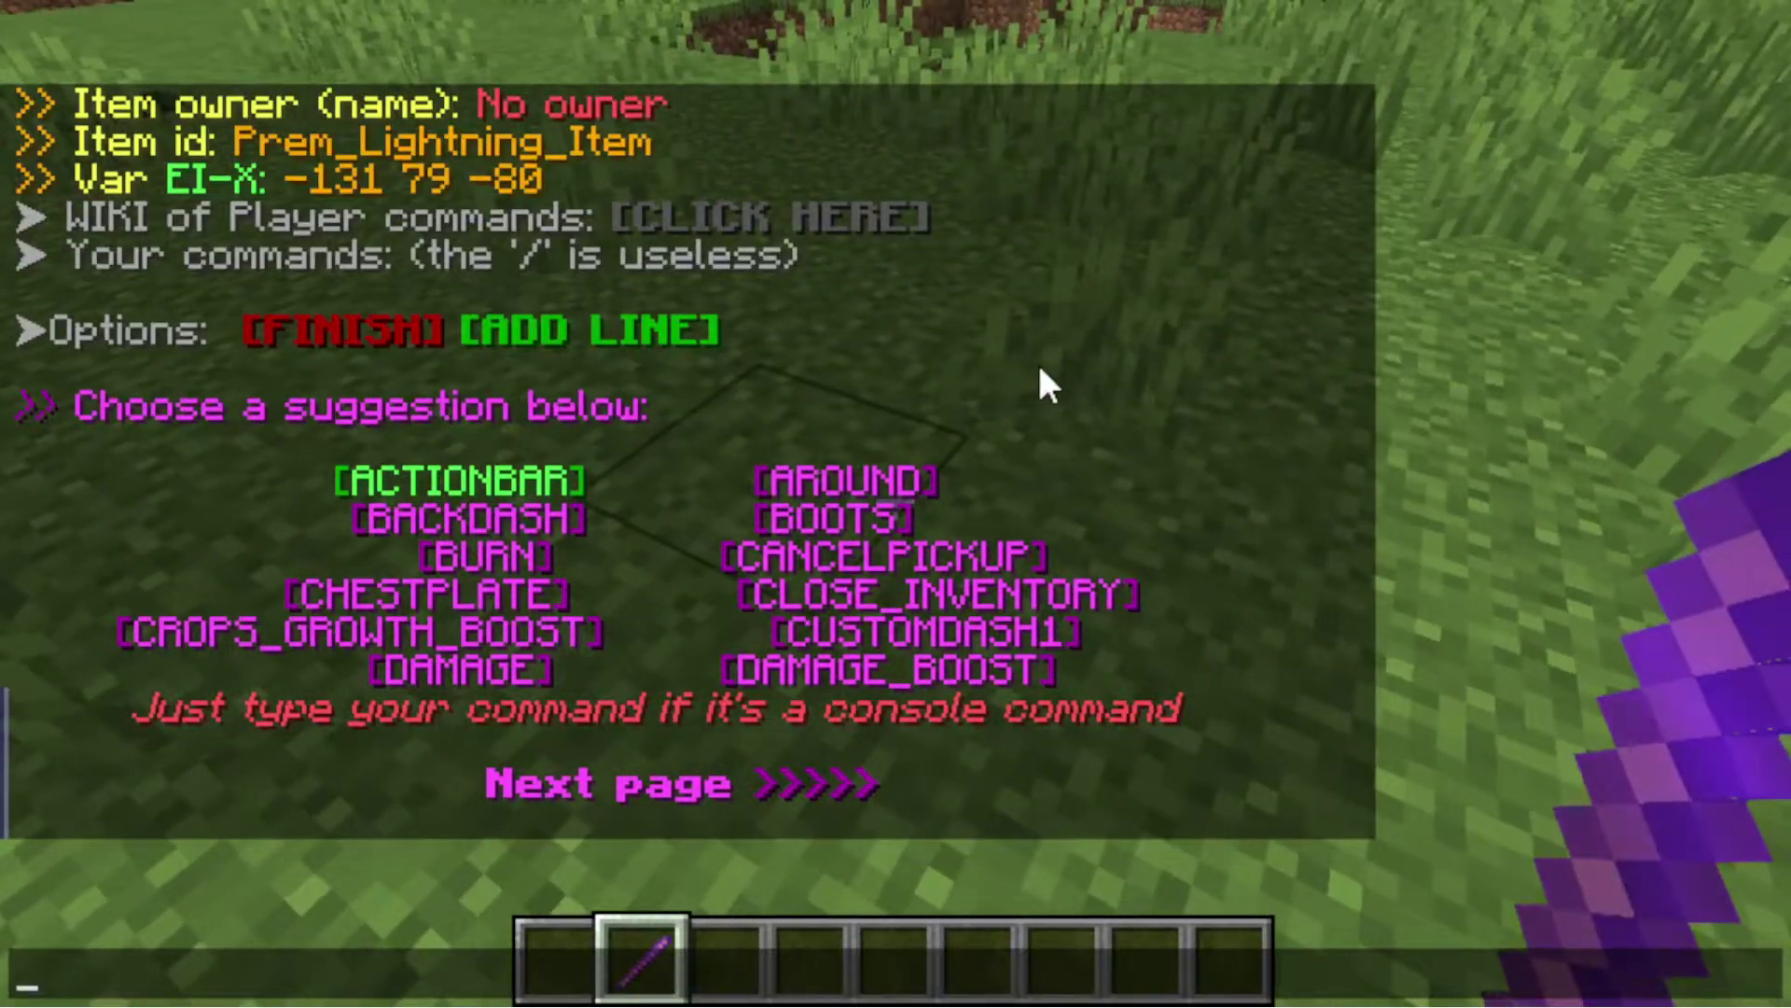